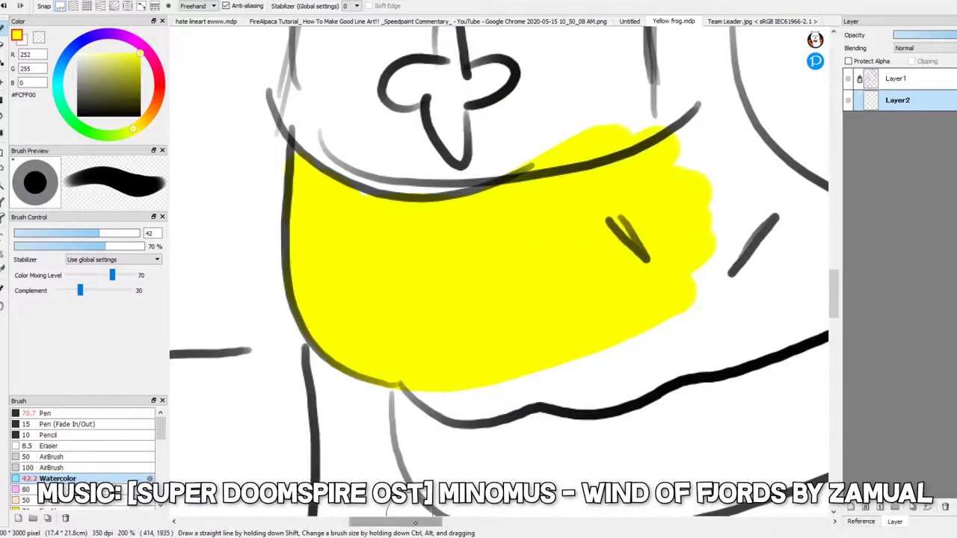
# - Paint the frog's lower face and snout yellow (#FCFF00) on Layer2 with the Watercolor brush at size 42, up to the mouth line
pyautogui.moveTo(310, 396)
pyautogui.mouseDown()
pyautogui.moveTo(359, 402)
pyautogui.moveTo(569, 236)
pyautogui.mouseUp()
pyautogui.moveTo(421, 403)
pyautogui.mouseDown()
pyautogui.moveTo(484, 388)
pyautogui.moveTo(543, 325)
pyautogui.mouseUp()
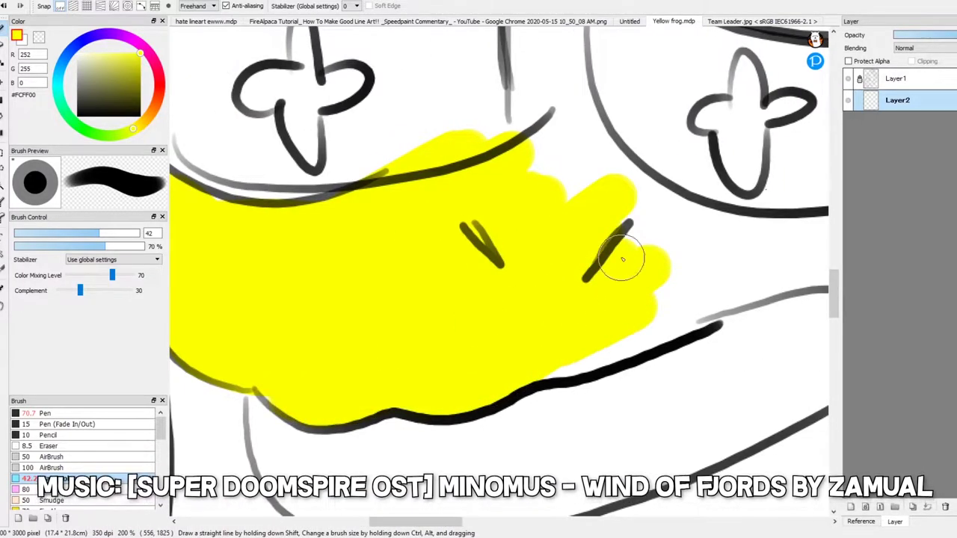
pyautogui.hscroll(6, 410, 279)
pyautogui.moveTo(314, 363)
pyautogui.mouseDown()
pyautogui.moveTo(501, 267)
pyautogui.moveTo(318, 298)
pyautogui.moveTo(215, 193)
pyautogui.mouseUp()
pyautogui.moveTo(493, 292); pyautogui.dragTo(620, 299)
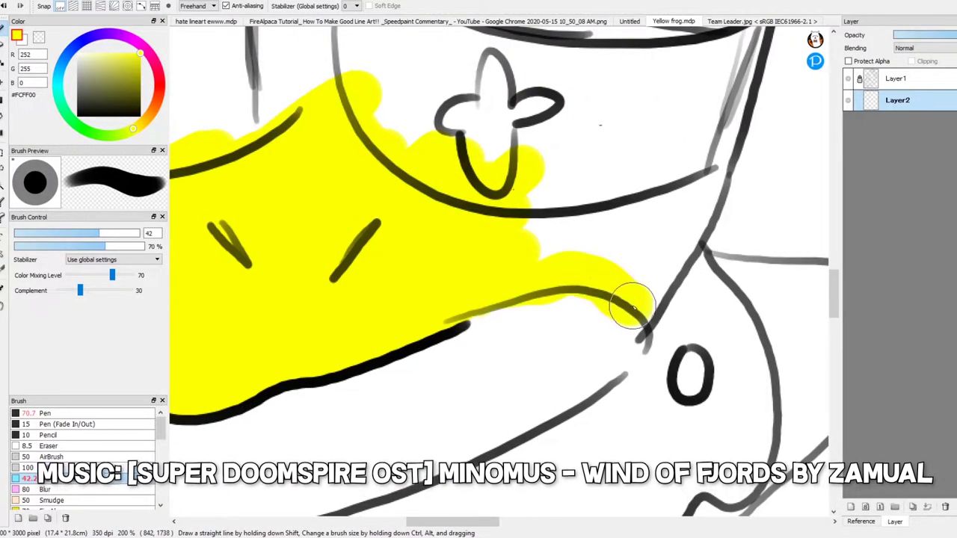
# - Extend the yellow fill over the cheek beside the mouth corner, both cross-pupil eyes and the area between them
pyautogui.scroll(3, 620, 299)
pyautogui.moveTo(523, 278)
pyautogui.mouseDown()
pyautogui.moveTo(600, 368)
pyautogui.moveTo(639, 377)
pyautogui.moveTo(649, 393)
pyautogui.moveTo(674, 316)
pyautogui.mouseUp()
pyautogui.scroll(3, 412, 285)
pyautogui.moveTo(449, 135)
pyautogui.mouseDown()
pyautogui.moveTo(413, 284)
pyautogui.moveTo(684, 314)
pyautogui.moveTo(740, 269)
pyautogui.mouseUp()
pyautogui.hscroll(-4, 695, 353)
pyautogui.moveTo(395, 322)
pyautogui.mouseDown()
pyautogui.moveTo(406, 192)
pyautogui.moveTo(449, 139)
pyautogui.moveTo(322, 299)
pyautogui.moveTo(372, 232)
pyautogui.mouseUp()
pyautogui.hotkey('ctrl', '-')
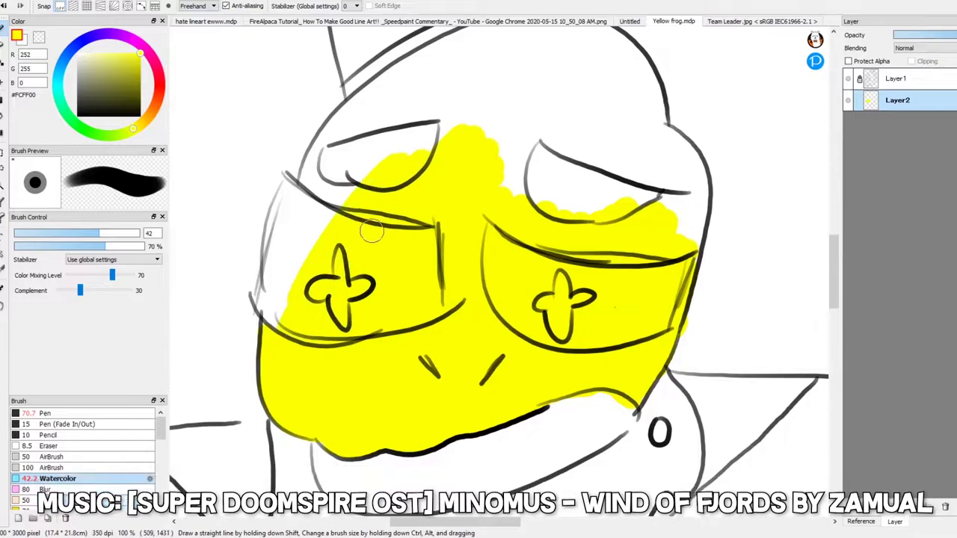
# - Fill the outer side of the left cross-pupil eye with yellow out to its faint outline
pyautogui.hotkey('ctrl', '+')
pyautogui.moveTo(288, 319); pyautogui.dragTo(416, 122)
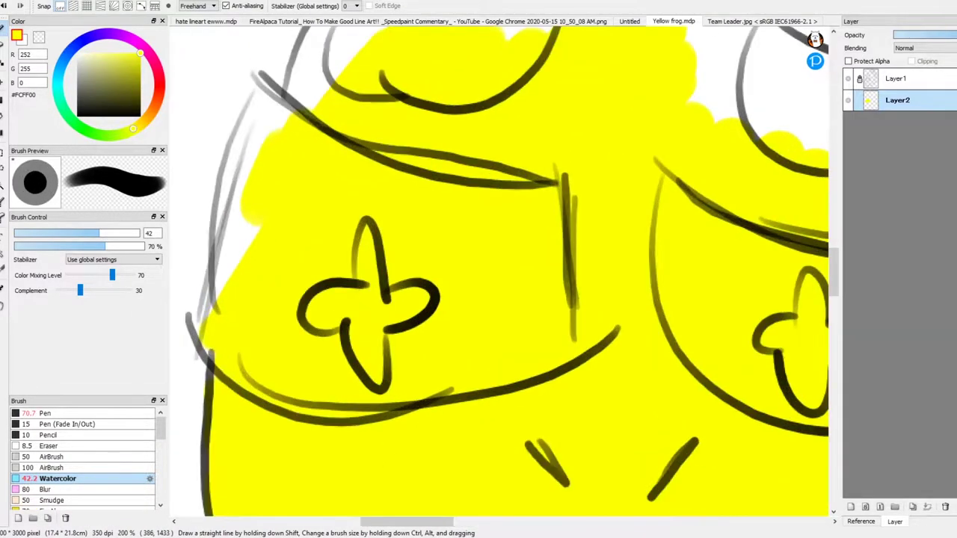
pyautogui.hotkey('ctrl', '+')
pyautogui.hotkey('ctrl', '+')
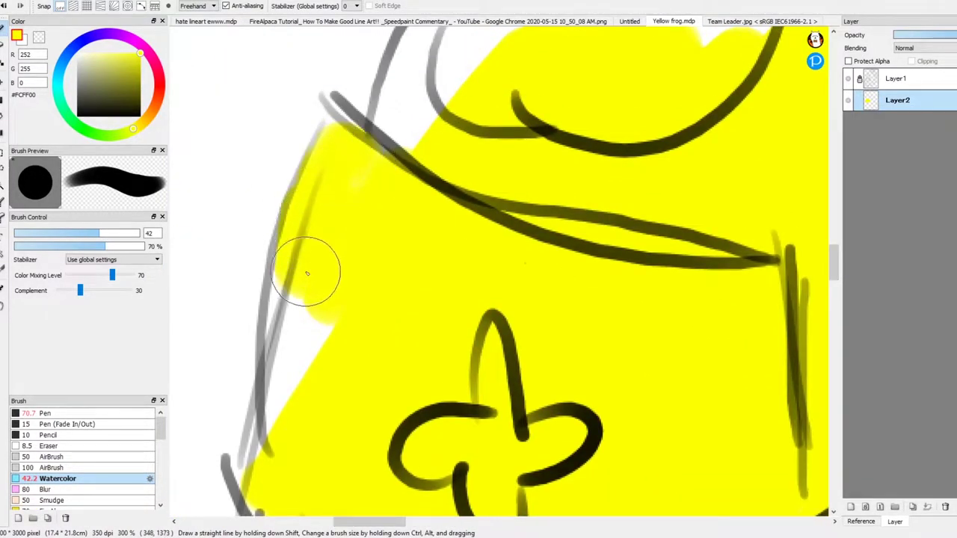
pyautogui.moveTo(307, 266); pyautogui.dragTo(300, 438)
pyautogui.hotkey('ctrl', '+')
pyautogui.hotkey('ctrl', '+')
# - Paint yellow over the right eyelid and brow, out towards the bulge on the right of the head
pyautogui.hotkey('ctrl', '-')
pyautogui.hotkey('ctrl', '-')
pyautogui.hotkey('ctrl', '-')
pyautogui.hotkey('ctrl', '-')
pyautogui.moveTo(617, 239)
pyautogui.mouseDown()
pyautogui.moveTo(657, 155)
pyautogui.moveTo(748, 257)
pyautogui.mouseUp()
pyautogui.hotkey('ctrl', '+')
pyautogui.hotkey('ctrl', '+')
pyautogui.hotkey('ctrl', '+')
pyautogui.scroll(2, 798, 271)
pyautogui.moveTo(530, 166)
pyautogui.mouseDown()
pyautogui.moveTo(662, 384)
pyautogui.moveTo(674, 481)
pyautogui.mouseUp()
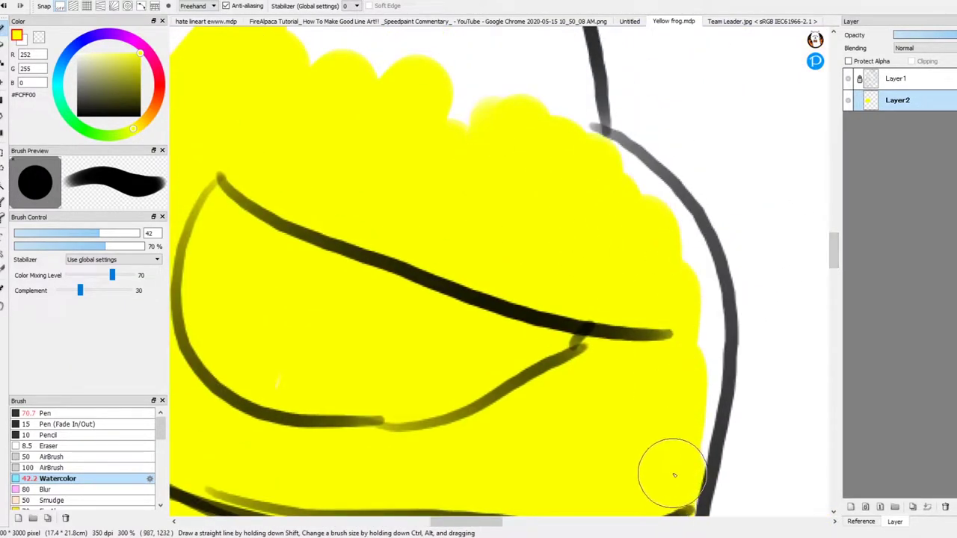
# - Fill the forehead with yellow up towards the right-hand curve of the head below the crown
pyautogui.hotkey('ctrl', '-')
pyautogui.hotkey('ctrl', '-')
pyautogui.hotkey('ctrl', '-')
pyautogui.moveTo(415, 258); pyautogui.dragTo(270, 331)
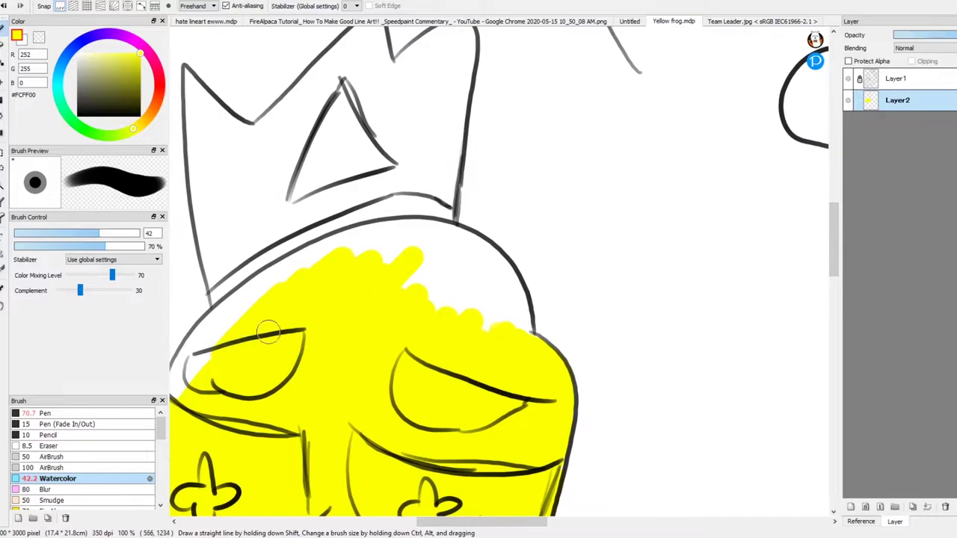
pyautogui.hotkey('ctrl', '+')
pyautogui.hotkey('ctrl', '+')
pyautogui.hotkey('ctrl', '+')
pyautogui.hotkey('ctrl', 'z')
pyautogui.moveTo(494, 419)
pyautogui.mouseDown()
pyautogui.moveTo(229, 354)
pyautogui.moveTo(536, 439)
pyautogui.moveTo(540, 362)
pyautogui.mouseUp()
pyautogui.hotkey('ctrl', '+')
pyautogui.moveTo(450, 283); pyautogui.dragTo(336, 216)
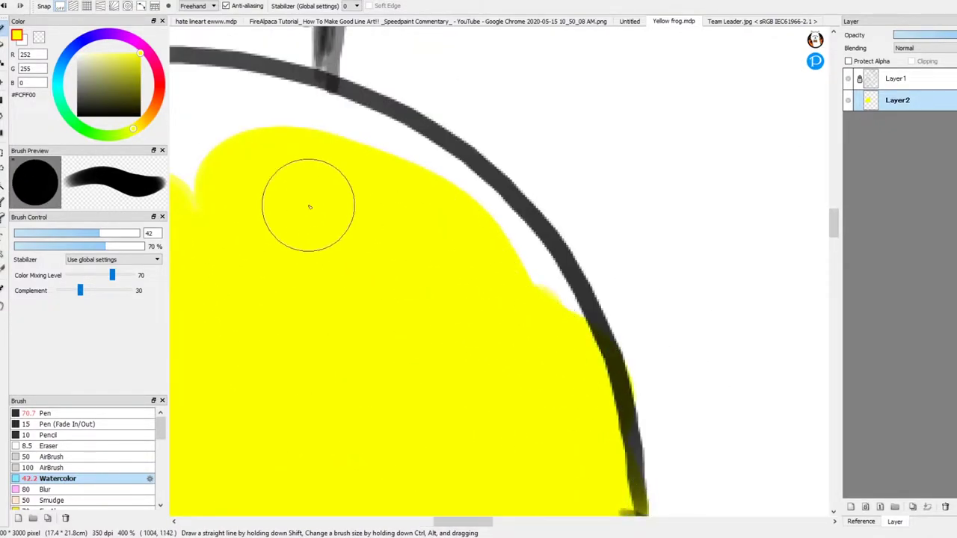
# - Extend the yellow fill above the left eyelid along the left slope of the head
pyautogui.hotkey('ctrl', '-')
pyautogui.hotkey('ctrl', '-')
pyautogui.hotkey('ctrl', '-')
pyautogui.hotkey('ctrl', '+')
pyautogui.hotkey('ctrl', '+')
pyautogui.scroll(-2, 425, 526)
pyautogui.scroll(-2, 309, 315)
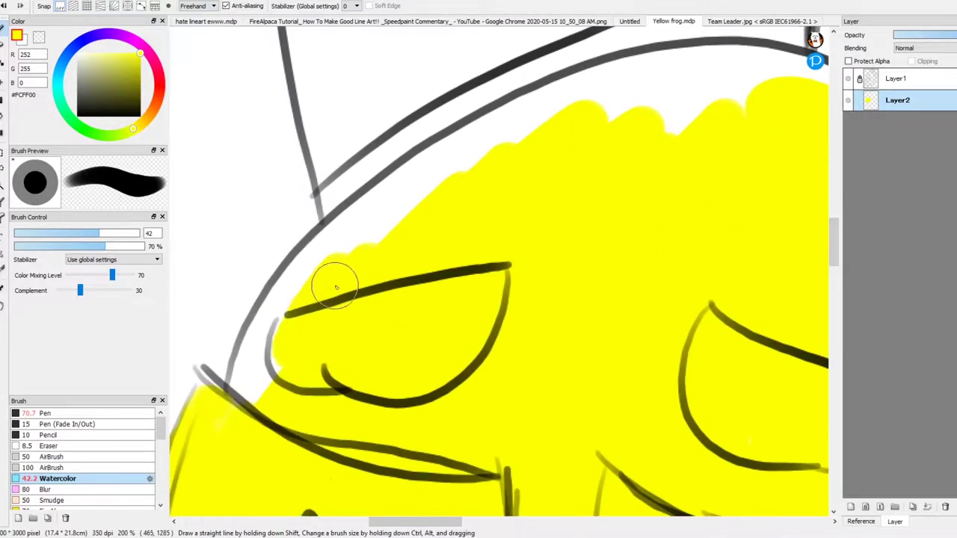
pyautogui.moveTo(249, 352)
pyautogui.mouseDown()
pyautogui.moveTo(294, 286)
pyautogui.moveTo(442, 188)
pyautogui.mouseUp()
# - Reduce the Watercolor brush to size 19 and fill the gaps along the head's left outline beneath the crown
pyautogui.hotkey('ctrl', '-')
pyautogui.hotkey('ctrl', '-')
pyautogui.hotkey('ctrl', '-')
pyautogui.hotkey('ctrl', '+')
pyautogui.hotkey('ctrl', '+')
pyautogui.hotkey('ctrl', '+')
pyautogui.hotkey('ctrl', '-')
pyautogui.moveTo(636, 231); pyautogui.dragTo(633, 224)
pyautogui.hotkey('ctrl', '+')
pyautogui.hotkey('ctrl', '+')
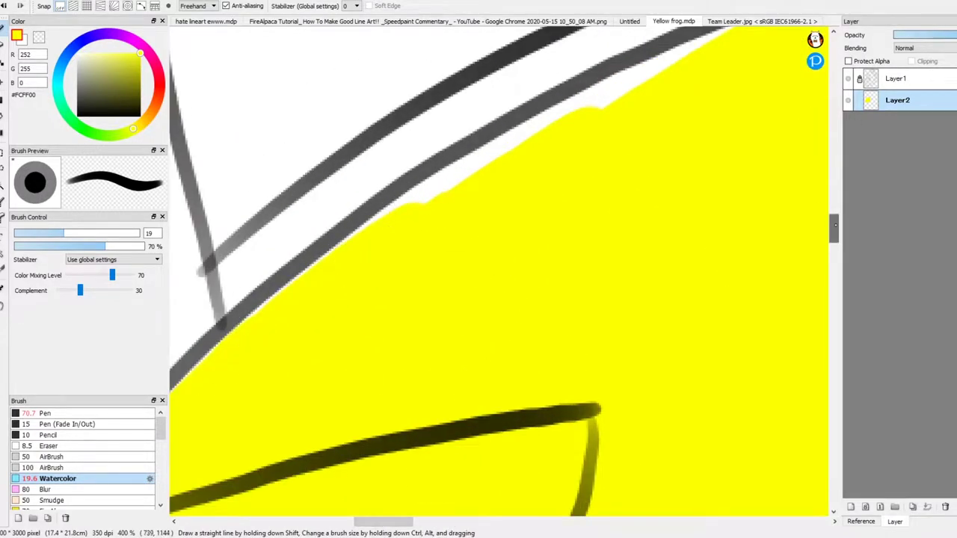
pyautogui.moveTo(338, 322); pyautogui.dragTo(487, 220)
# - Fill the remaining white gaps along the top and right curve of the head outline with yellow
pyautogui.hscroll(5, 300, 355)
pyautogui.scroll(3, 444, 193)
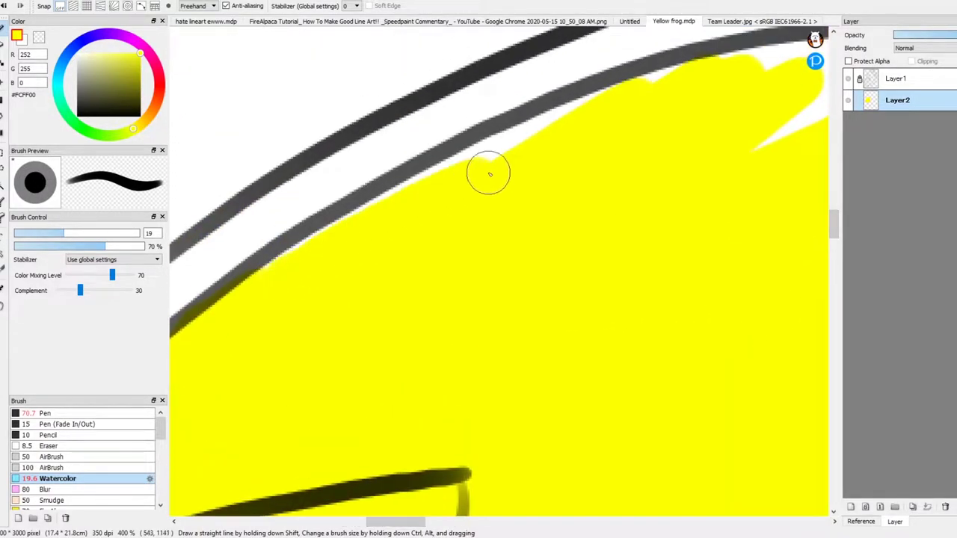
pyautogui.hscroll(8, 536, 422)
pyautogui.moveTo(397, 65); pyautogui.dragTo(666, 107)
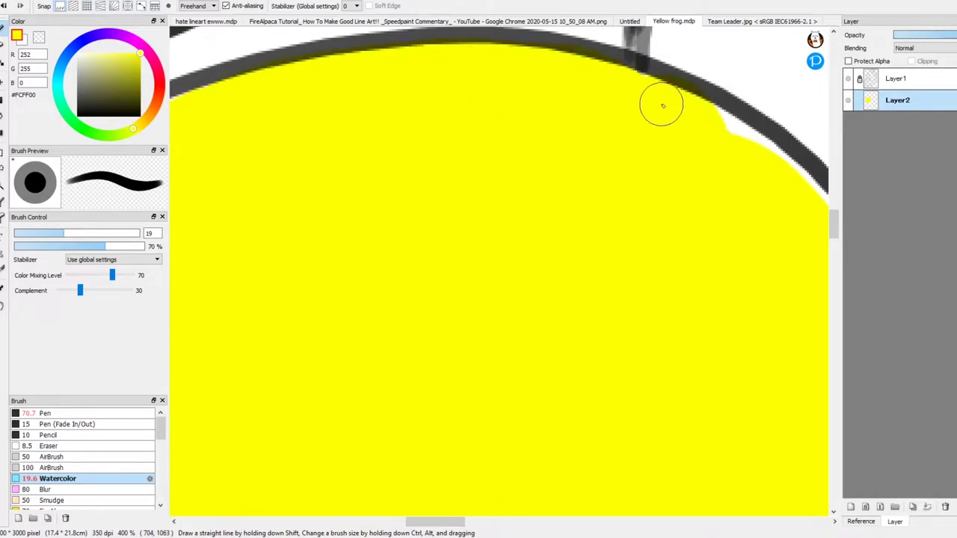
pyautogui.hscroll(3, 666, 107)
pyautogui.scroll(-5, 644, 250)
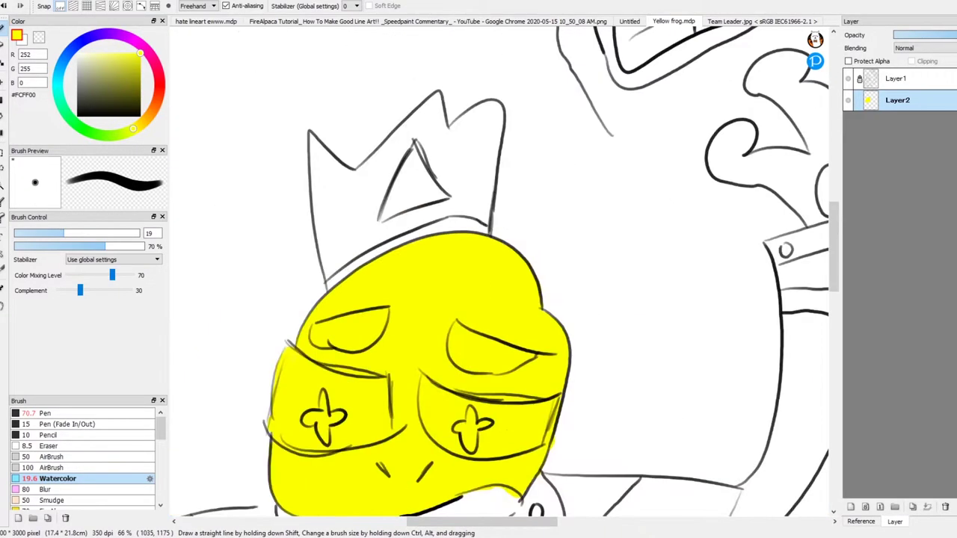
# - Paint the palm and folded thumb of the raised hand yellow, down to the cuff line
pyautogui.scroll(5, 601, 502)
pyautogui.moveTo(486, 150); pyautogui.dragTo(329, 277)
pyautogui.moveTo(412, 314)
pyautogui.mouseDown()
pyautogui.moveTo(274, 318)
pyautogui.moveTo(354, 364)
pyautogui.moveTo(524, 231)
pyautogui.moveTo(570, 370)
pyautogui.mouseUp()
pyautogui.moveTo(707, 384)
pyautogui.mouseDown()
pyautogui.moveTo(593, 329)
pyautogui.moveTo(563, 102)
pyautogui.moveTo(604, 293)
pyautogui.moveTo(699, 263)
pyautogui.mouseUp()
pyautogui.moveTo(749, 364)
pyautogui.mouseDown()
pyautogui.moveTo(652, 225)
pyautogui.moveTo(795, 299)
pyautogui.mouseUp()
pyautogui.scroll(-3, 795, 299)
pyautogui.scroll(2, 795, 299)
pyautogui.scroll(1, 501, 258)
pyautogui.moveTo(457, 187)
pyautogui.mouseDown()
pyautogui.moveTo(547, 389)
pyautogui.moveTo(413, 396)
pyautogui.mouseUp()
pyautogui.moveTo(337, 441)
pyautogui.mouseDown()
pyautogui.moveTo(387, 410)
pyautogui.moveTo(333, 282)
pyautogui.moveTo(494, 146)
pyautogui.mouseUp()
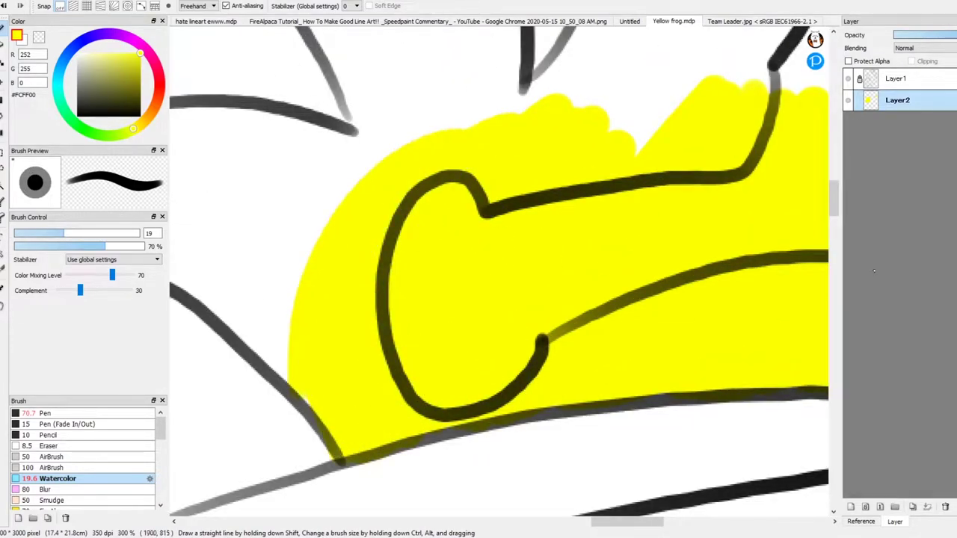
# - Extend the yellow from the palm up through the middle finger to just below its tip
pyautogui.scroll(3, 378, 398)
pyautogui.moveTo(378, 397)
pyautogui.mouseDown()
pyautogui.moveTo(436, 317)
pyautogui.moveTo(546, 282)
pyautogui.moveTo(329, 234)
pyautogui.moveTo(356, 226)
pyautogui.moveTo(506, 272)
pyautogui.mouseUp()
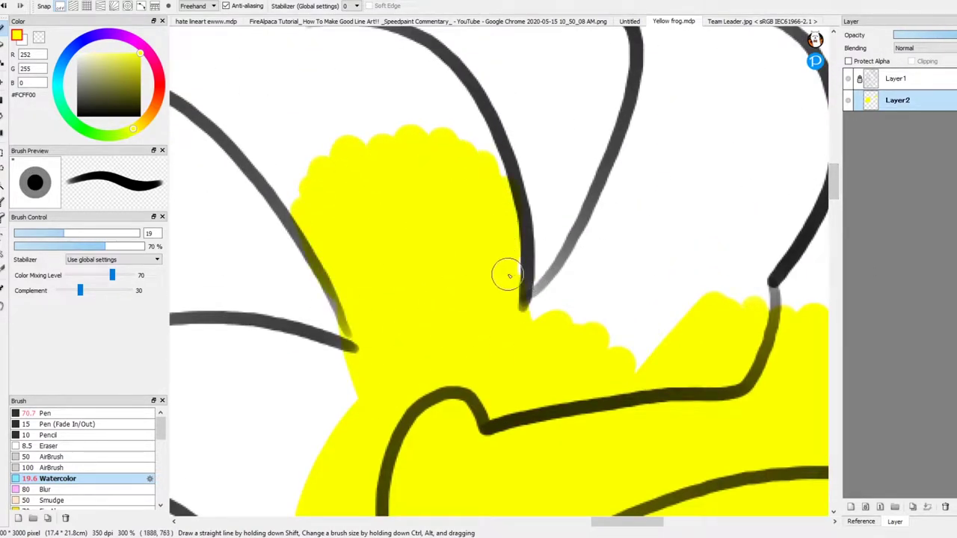
pyautogui.scroll(2, 507, 271)
pyautogui.moveTo(626, 523); pyautogui.dragTo(612, 525)
pyautogui.moveTo(417, 256)
pyautogui.mouseDown()
pyautogui.moveTo(495, 218)
pyautogui.moveTo(556, 225)
pyautogui.mouseUp()
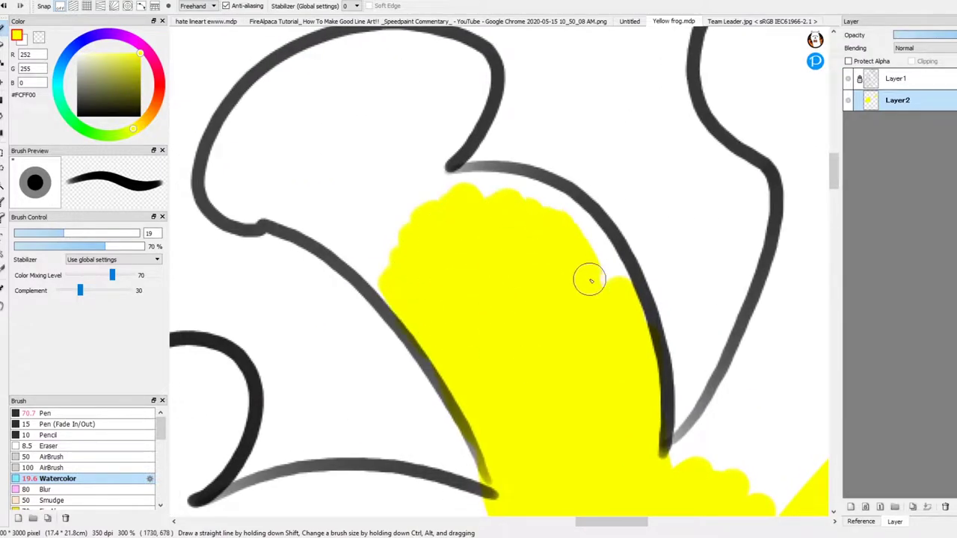
pyautogui.moveTo(392, 294)
pyautogui.mouseDown()
pyautogui.moveTo(445, 232)
pyautogui.moveTo(457, 193)
pyautogui.mouseUp()
# - Fill the middle finger's rounded tip with yellow up to its outline
pyautogui.moveTo(389, 195); pyautogui.dragTo(225, 75)
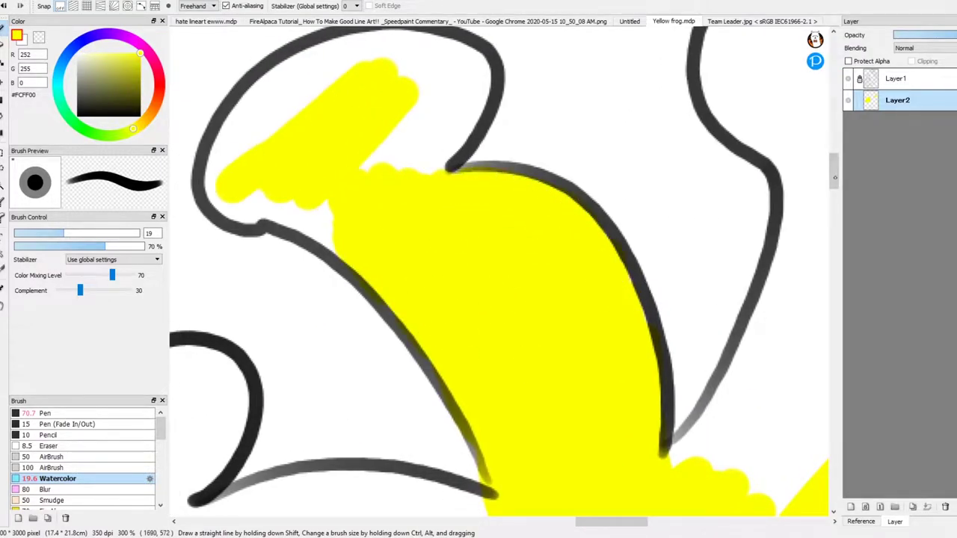
pyautogui.scroll(2, 620, 496)
pyautogui.moveTo(621, 224); pyautogui.dragTo(585, 296)
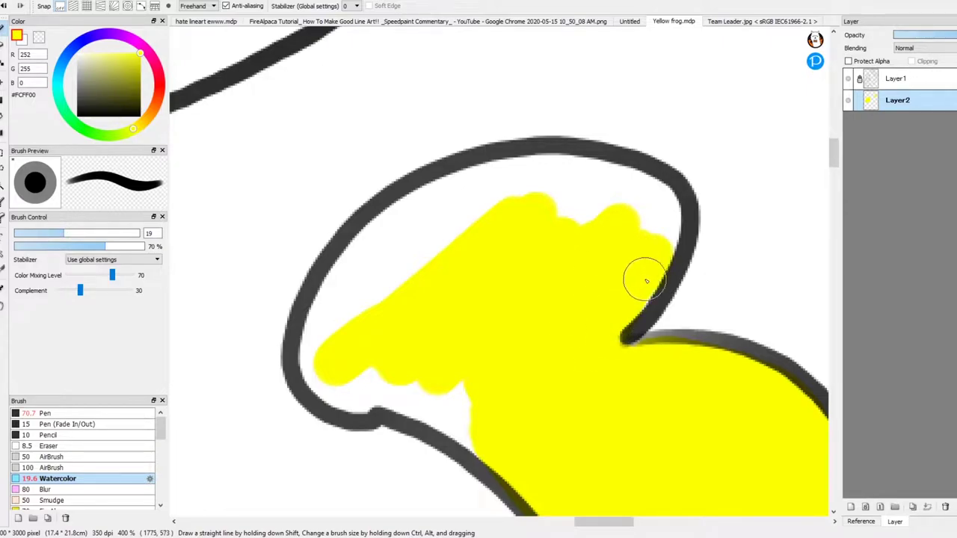
pyautogui.moveTo(653, 256)
pyautogui.mouseDown()
pyautogui.moveTo(573, 193)
pyautogui.moveTo(447, 211)
pyautogui.mouseUp()
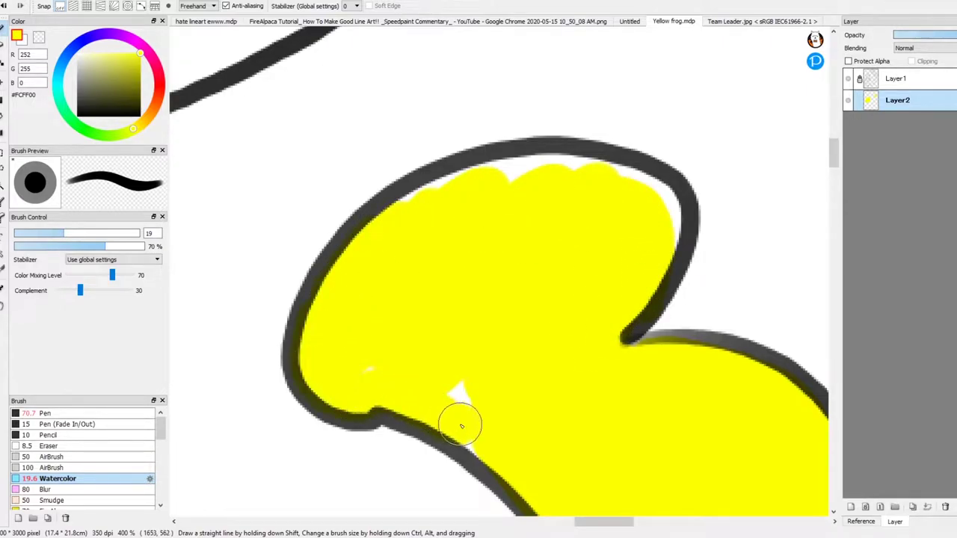
pyautogui.scroll(-1, 667, 191)
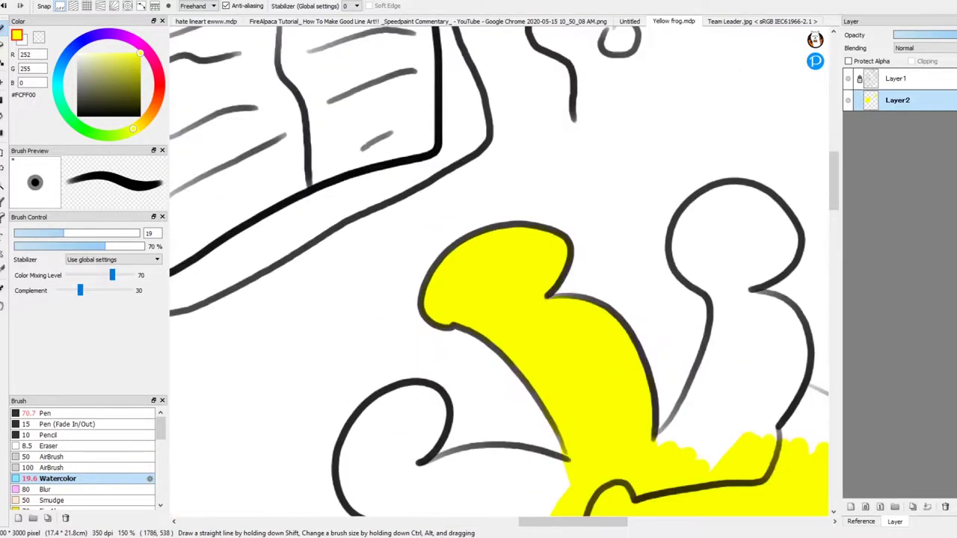
# - Fill the hand's upper right edge and the base of the right finger, using the Watercolor brush at size 10.8 along the outline
pyautogui.moveTo(337, 299)
pyautogui.mouseDown()
pyautogui.moveTo(417, 225)
pyautogui.moveTo(522, 377)
pyautogui.mouseUp()
pyautogui.hotkey('ctrl', 'z')
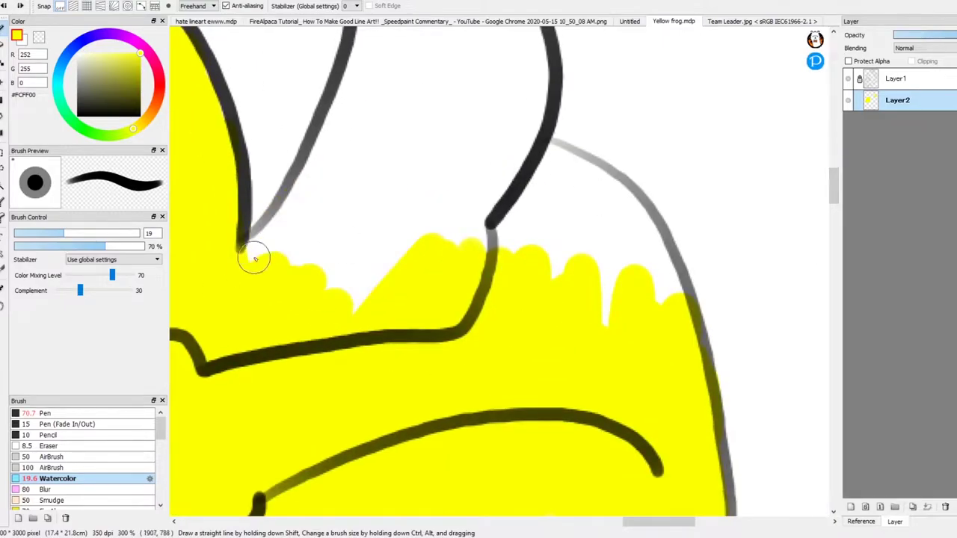
pyautogui.moveTo(288, 216)
pyautogui.mouseDown()
pyautogui.moveTo(333, 341)
pyautogui.moveTo(467, 227)
pyautogui.mouseUp()
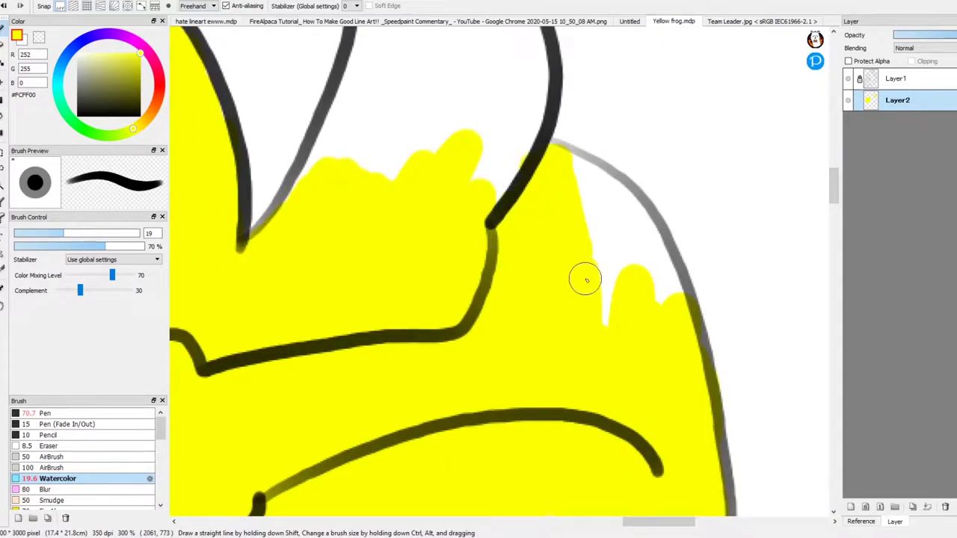
pyautogui.scroll(1, 643, 252)
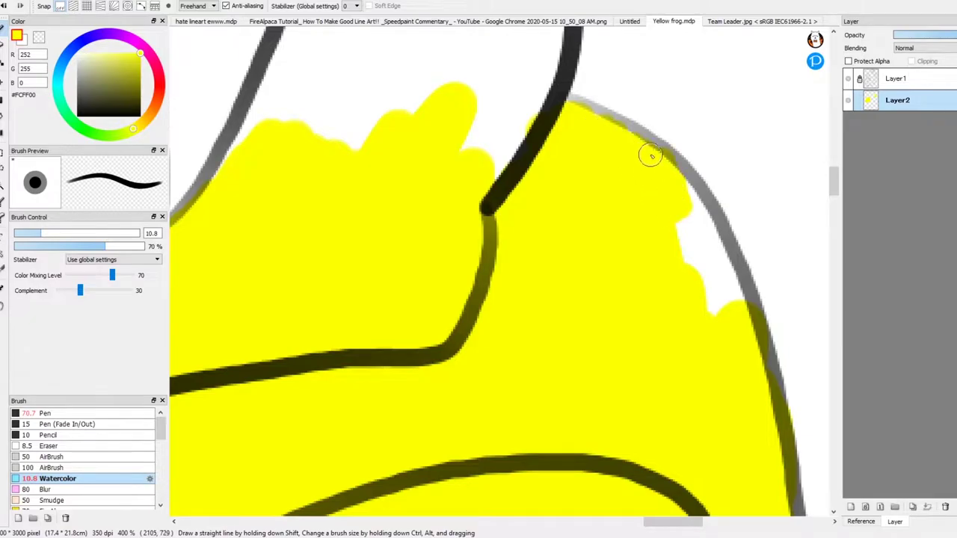
pyautogui.scroll(-5, 674, 304)
pyautogui.scroll(5, 419, 341)
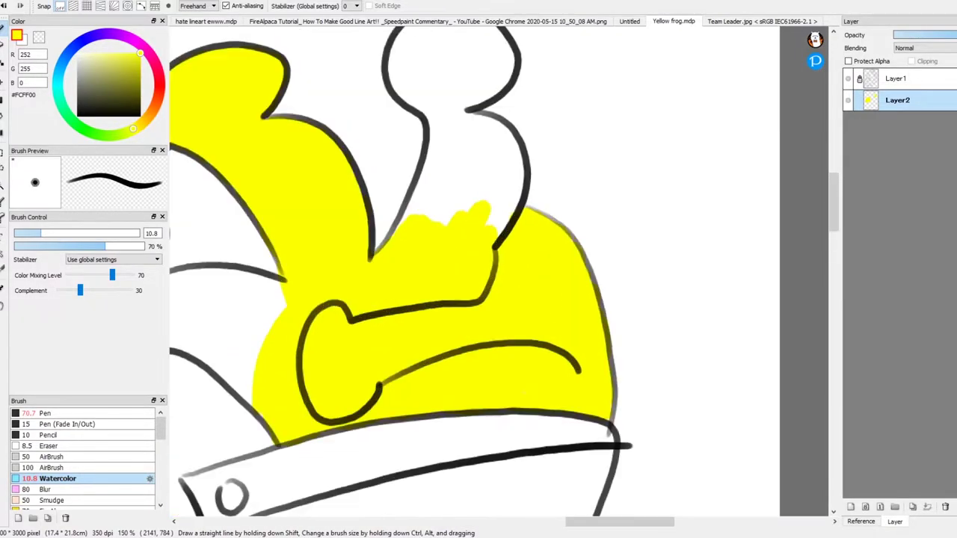
# - Paint the shaft of the hand's right finger yellow and carry the fill into the base of its round tip
pyautogui.moveTo(419, 342)
pyautogui.mouseDown()
pyautogui.moveTo(464, 397)
pyautogui.moveTo(515, 358)
pyautogui.mouseUp()
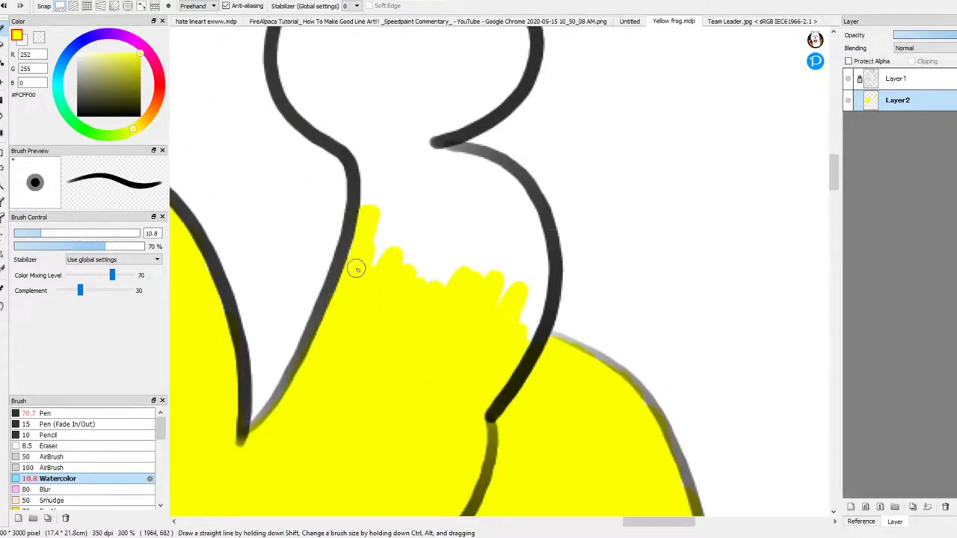
pyautogui.moveTo(355, 273)
pyautogui.mouseDown()
pyautogui.moveTo(401, 231)
pyautogui.moveTo(478, 192)
pyautogui.mouseUp()
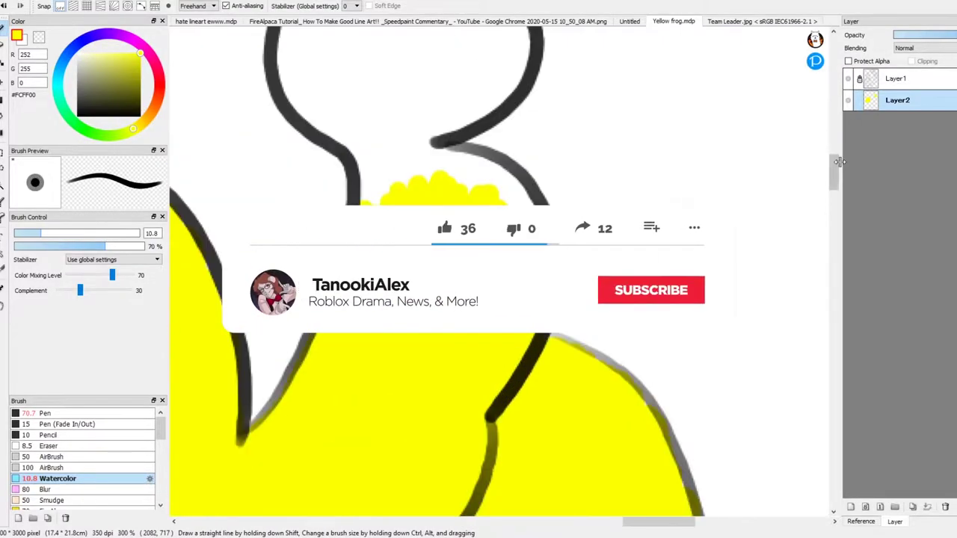
pyautogui.scroll(5, 649, 362)
pyautogui.scroll(-5, 666, 504)
pyautogui.scroll(6, 667, 505)
pyautogui.moveTo(509, 261)
pyautogui.mouseDown()
pyautogui.moveTo(523, 282)
pyautogui.moveTo(614, 269)
pyautogui.mouseUp()
pyautogui.scroll(2, 613, 269)
pyautogui.scroll(-3, 443, 314)
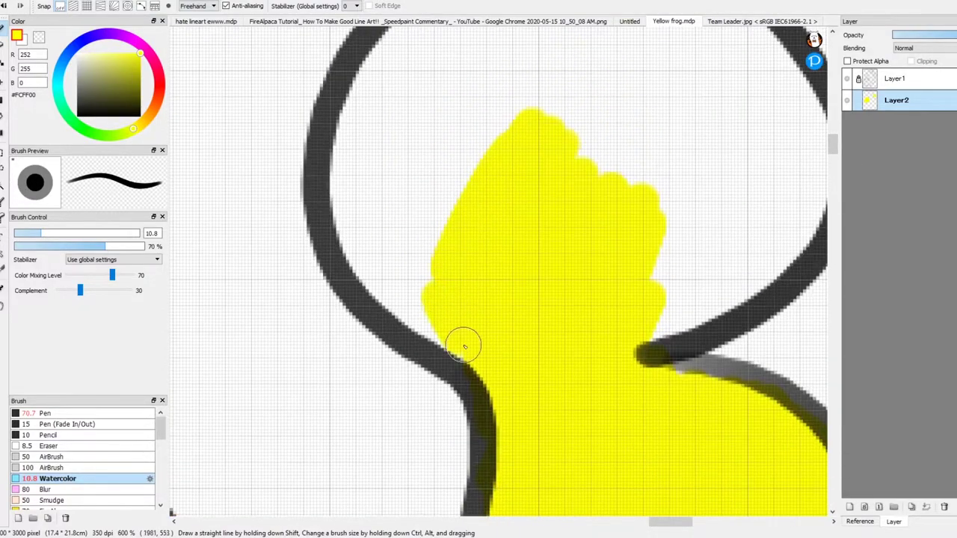
# - Fill the right finger's round tip with yellow up to its outline on all sides
pyautogui.moveTo(444, 314)
pyautogui.mouseDown()
pyautogui.moveTo(389, 287)
pyautogui.moveTo(367, 220)
pyautogui.mouseUp()
pyautogui.scroll(3, 800, 147)
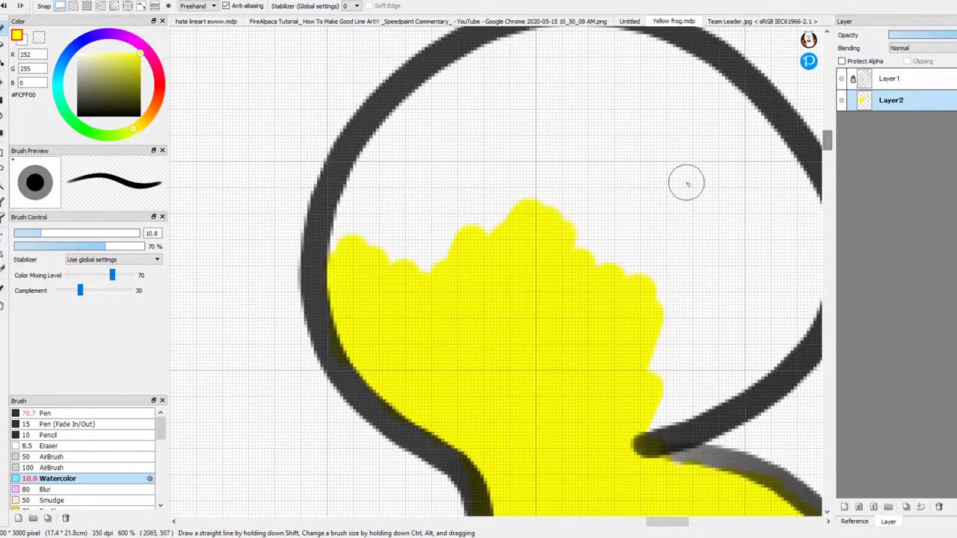
pyautogui.moveTo(553, 165); pyautogui.dragTo(348, 238)
pyautogui.hscroll(3, 664, 511)
pyautogui.moveTo(561, 434)
pyautogui.mouseDown()
pyautogui.moveTo(599, 241)
pyautogui.moveTo(335, 171)
pyautogui.moveTo(280, 191)
pyautogui.moveTo(305, 151)
pyautogui.moveTo(458, 73)
pyautogui.moveTo(497, 65)
pyautogui.moveTo(587, 162)
pyautogui.moveTo(627, 376)
pyautogui.moveTo(642, 396)
pyautogui.moveTo(532, 98)
pyautogui.mouseUp()
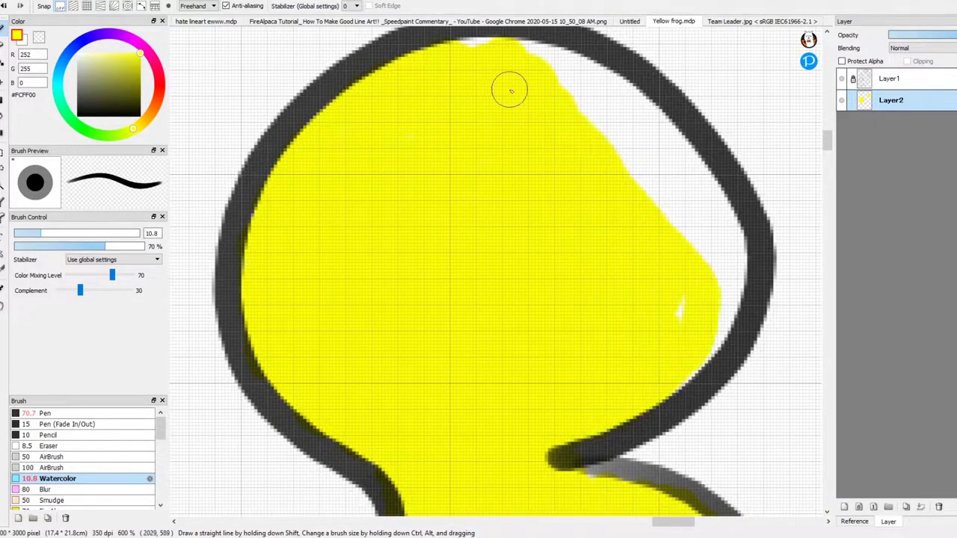
pyautogui.moveTo(665, 394); pyautogui.dragTo(718, 280)
pyautogui.scroll(3, 718, 279)
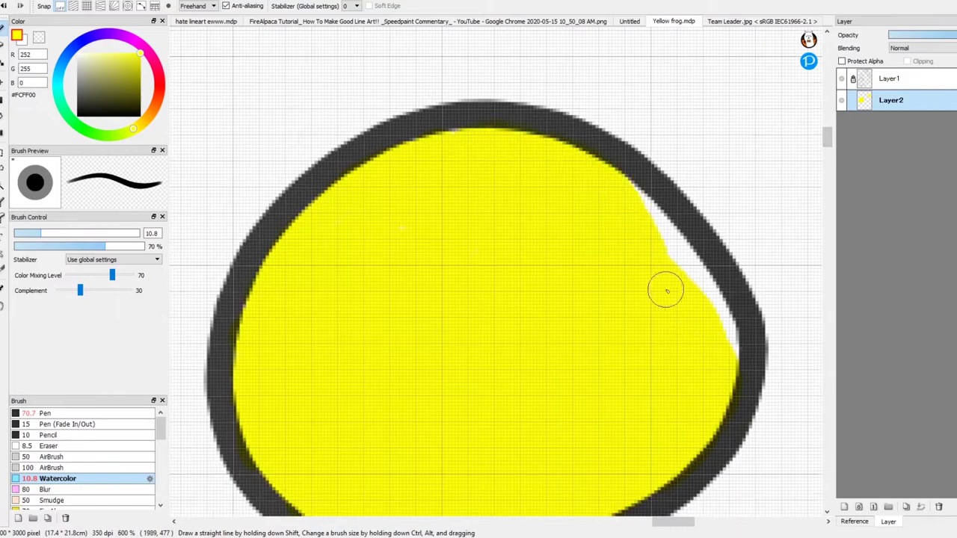
pyautogui.scroll(-5, 726, 331)
pyautogui.scroll(3, 725, 332)
pyautogui.scroll(-5, 725, 331)
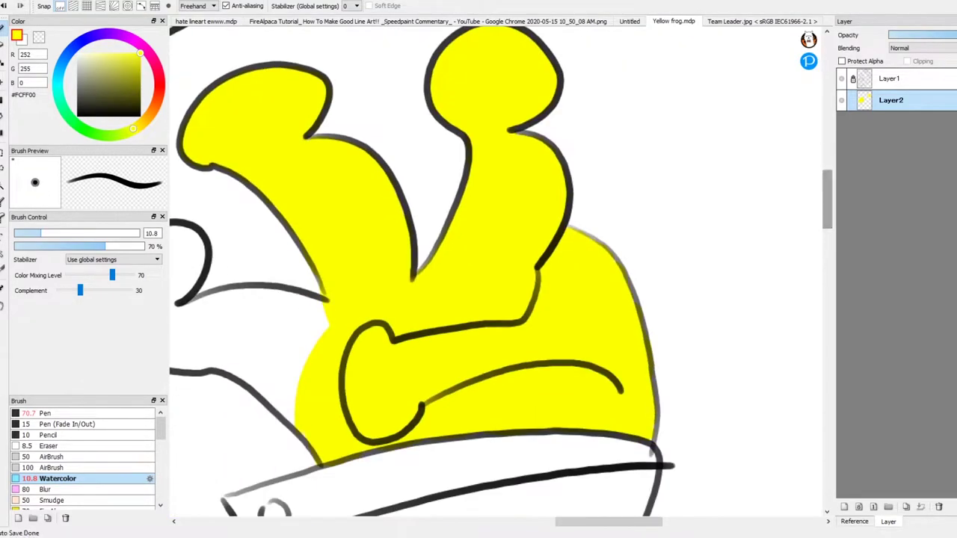
# - Paint yellow from the palm's left side into the base of the left finger, along its lower outline
pyautogui.hscroll(-3, 725, 332)
pyautogui.scroll(2, 486, 449)
pyautogui.moveTo(498, 255); pyautogui.dragTo(465, 419)
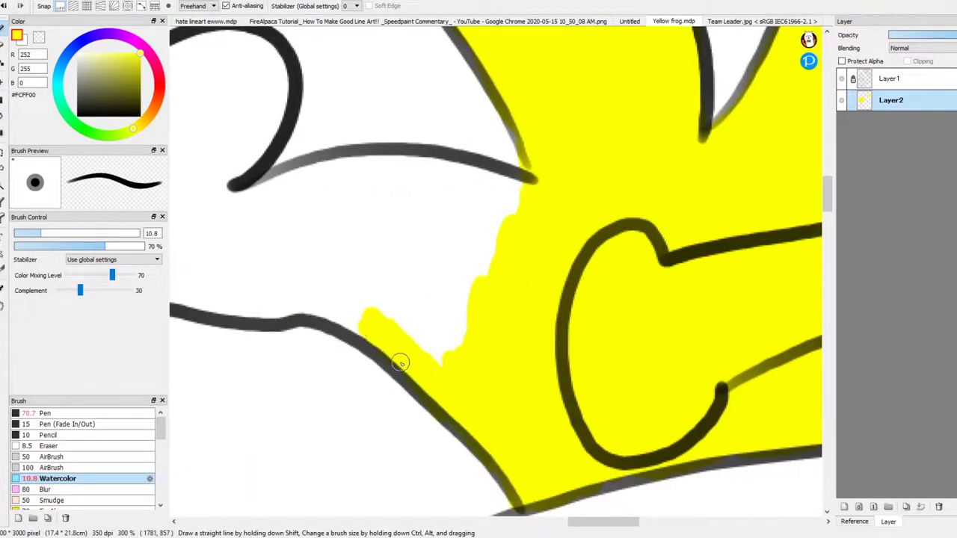
pyautogui.moveTo(371, 329)
pyautogui.mouseDown()
pyautogui.moveTo(431, 359)
pyautogui.moveTo(500, 272)
pyautogui.mouseUp()
# - Paint the shaft of the hand's left finger yellow and carry the fill into the base of its round tip
pyautogui.scroll(1, 465, 247)
pyautogui.moveTo(771, 161); pyautogui.dragTo(682, 151)
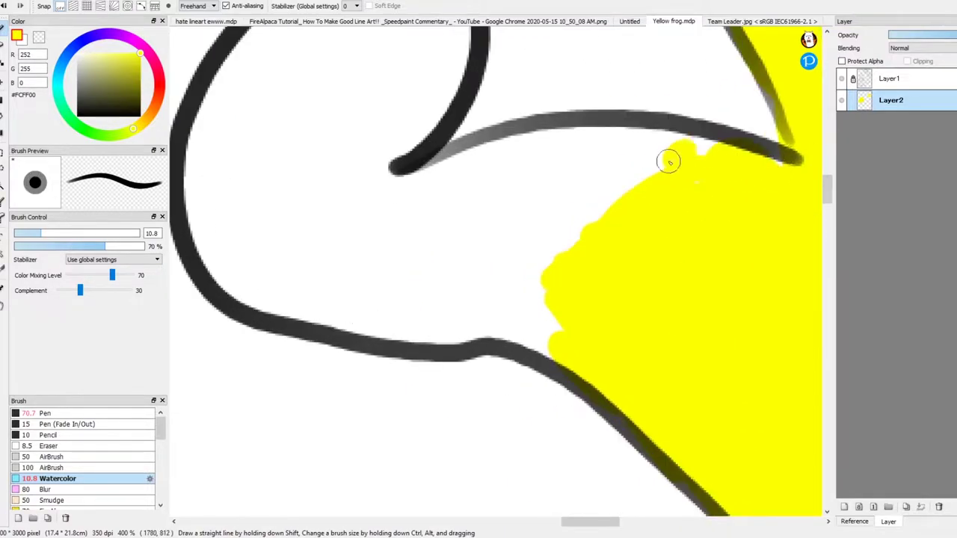
pyautogui.moveTo(554, 345)
pyautogui.mouseDown()
pyautogui.moveTo(527, 308)
pyautogui.moveTo(436, 275)
pyautogui.moveTo(584, 140)
pyautogui.moveTo(593, 166)
pyautogui.moveTo(436, 221)
pyautogui.moveTo(765, 173)
pyautogui.moveTo(597, 139)
pyautogui.moveTo(456, 178)
pyautogui.mouseUp()
pyautogui.moveTo(427, 237); pyautogui.dragTo(523, 296)
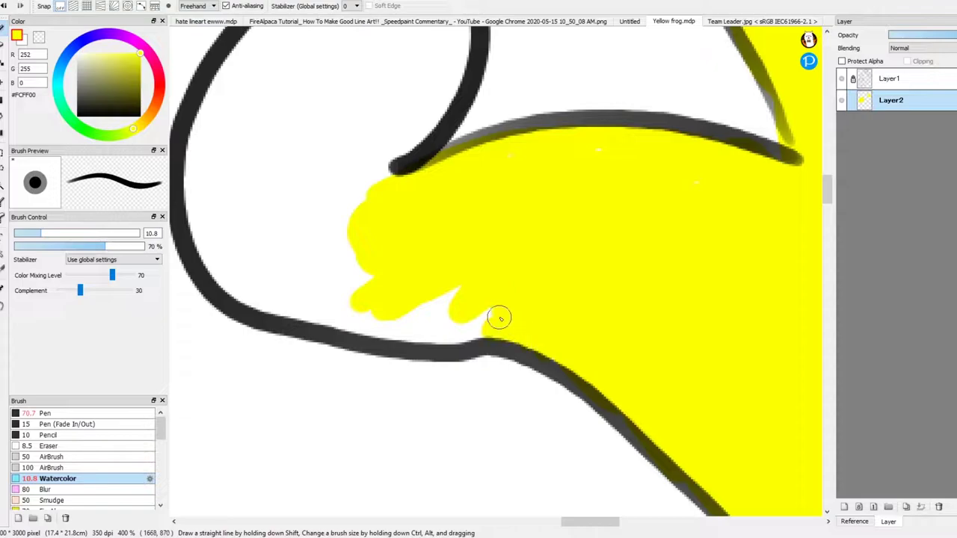
pyautogui.moveTo(284, 270); pyautogui.dragTo(355, 306)
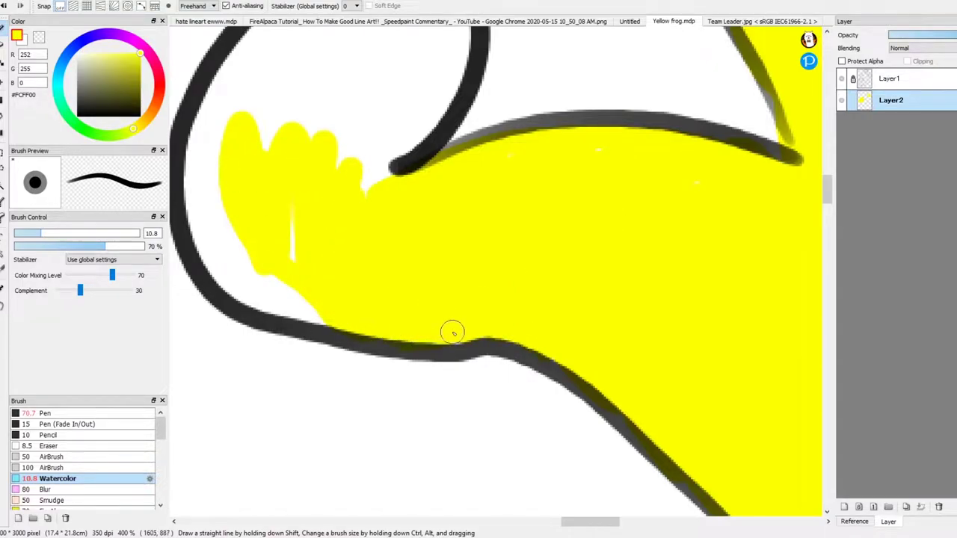
# - Fill the left finger's round tip with yellow up to its outline on all sides
pyautogui.scroll(2, 421, 339)
pyautogui.scroll(-3, 421, 339)
pyautogui.moveTo(421, 339); pyautogui.dragTo(524, 329)
pyautogui.moveTo(516, 284); pyautogui.dragTo(534, 226)
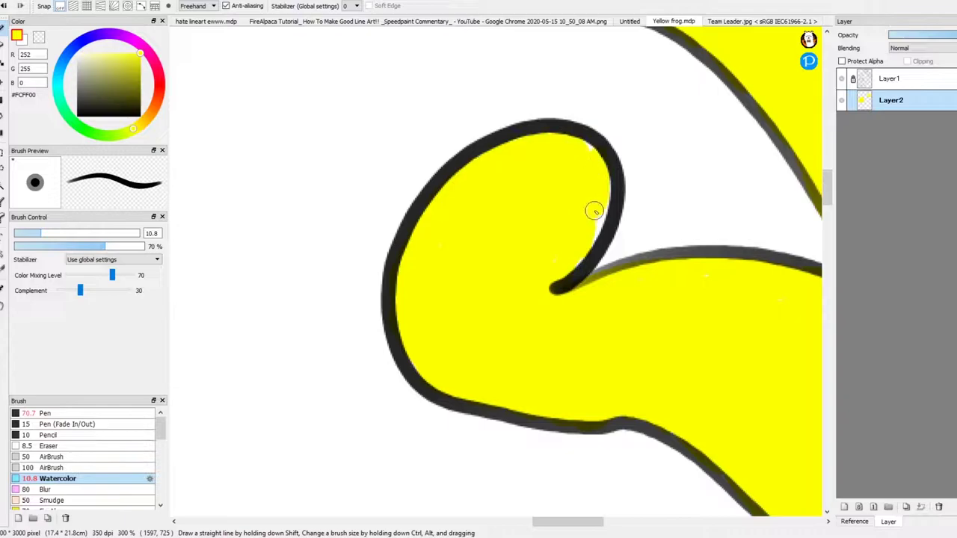
pyautogui.scroll(-6, 603, 186)
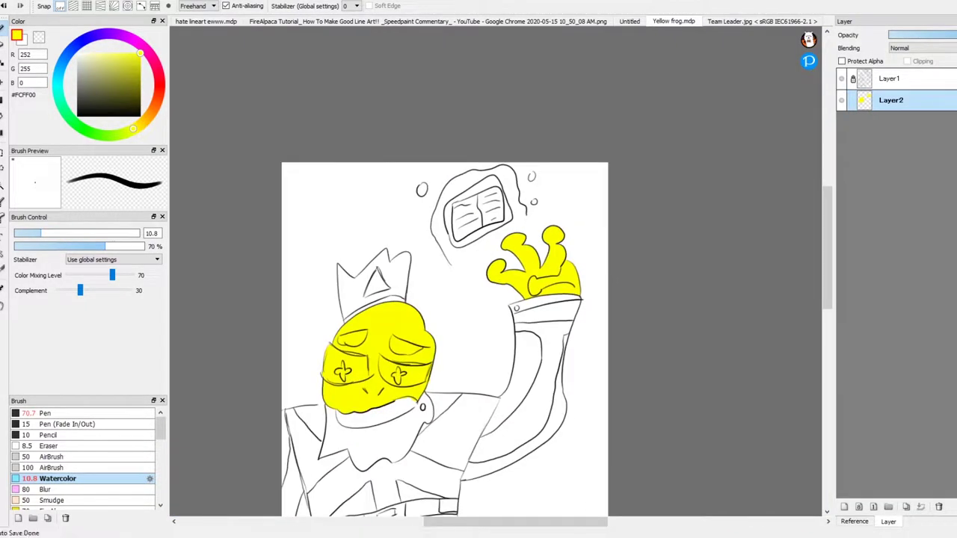
# - Choose a muted yellow and paint the first strokes inside the frog's right eyebrow patch, beginning at its left end
pyautogui.scroll(4, 369, 339)
pyautogui.scroll(-3, 497, 299)
pyautogui.click(139, 65)
pyautogui.scroll(3, 404, 168)
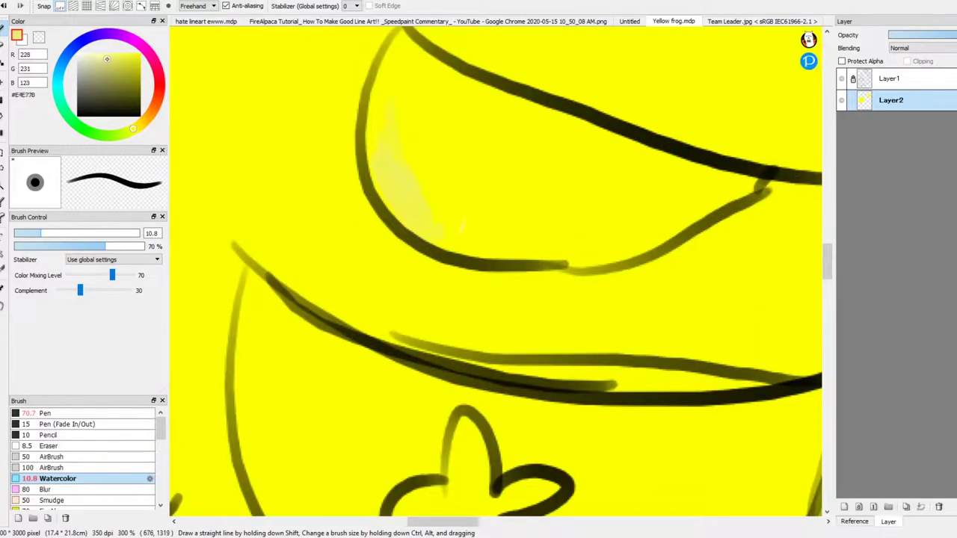
pyautogui.moveTo(407, 211); pyautogui.dragTo(703, 206)
pyautogui.scroll(2, 384, 252)
pyautogui.moveTo(374, 209)
pyautogui.mouseDown()
pyautogui.moveTo(570, 342)
pyautogui.moveTo(632, 351)
pyautogui.mouseUp()
pyautogui.scroll(2, 308, 170)
# - Fill the rest of the right eyebrow patch up to its outline with muted olive #B9BB61
pyautogui.moveTo(307, 170)
pyautogui.mouseDown()
pyautogui.moveTo(438, 380)
pyautogui.moveTo(741, 397)
pyautogui.mouseUp()
pyautogui.scroll(2, 285, 202)
pyautogui.moveTo(254, 206)
pyautogui.mouseDown()
pyautogui.moveTo(305, 122)
pyautogui.moveTo(347, 272)
pyautogui.moveTo(591, 434)
pyautogui.mouseUp()
pyautogui.hscroll(3, 475, 444)
pyautogui.moveTo(474, 445)
pyautogui.mouseDown()
pyautogui.moveTo(673, 419)
pyautogui.moveTo(346, 317)
pyautogui.moveTo(516, 336)
pyautogui.moveTo(612, 385)
pyautogui.moveTo(647, 346)
pyautogui.mouseUp()
pyautogui.hscroll(3, 781, 326)
pyautogui.hscroll(-3, 647, 346)
pyautogui.moveTo(419, 105)
pyautogui.mouseDown()
pyautogui.moveTo(502, 278)
pyautogui.moveTo(541, 242)
pyautogui.mouseUp()
pyautogui.moveTo(599, 281); pyautogui.dragTo(716, 279)
# - Fill the frog's left eyebrow patch with muted olive #B9BB61, including its small rounded left end
pyautogui.scroll(-5, 715, 280)
pyautogui.scroll(4, 449, 262)
pyautogui.scroll(4, 449, 262)
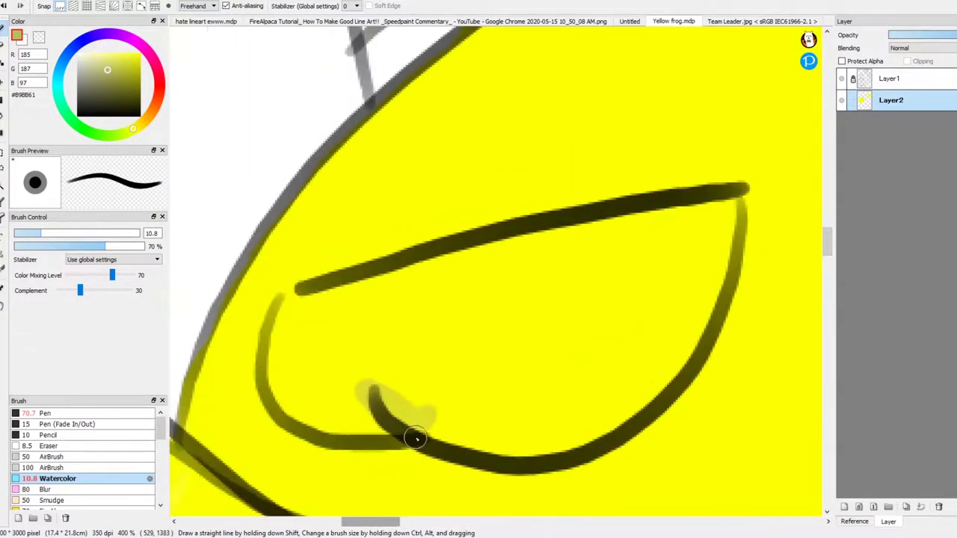
pyautogui.moveTo(246, 389); pyautogui.dragTo(521, 325)
pyautogui.scroll(-2, 190, 233)
pyautogui.hscroll(-2, 190, 233)
pyautogui.moveTo(263, 225)
pyautogui.mouseDown()
pyautogui.moveTo(438, 381)
pyautogui.moveTo(496, 215)
pyautogui.mouseUp()
pyautogui.moveTo(273, 247)
pyautogui.mouseDown()
pyautogui.moveTo(483, 326)
pyautogui.moveTo(547, 438)
pyautogui.moveTo(419, 359)
pyautogui.moveTo(267, 212)
pyautogui.moveTo(720, 97)
pyautogui.moveTo(581, 177)
pyautogui.moveTo(363, 400)
pyautogui.moveTo(579, 168)
pyautogui.mouseUp()
pyautogui.hscroll(2, 547, 438)
pyautogui.moveTo(770, 171)
pyautogui.mouseDown()
pyautogui.moveTo(690, 342)
pyautogui.moveTo(354, 428)
pyautogui.moveTo(234, 388)
pyautogui.mouseUp()
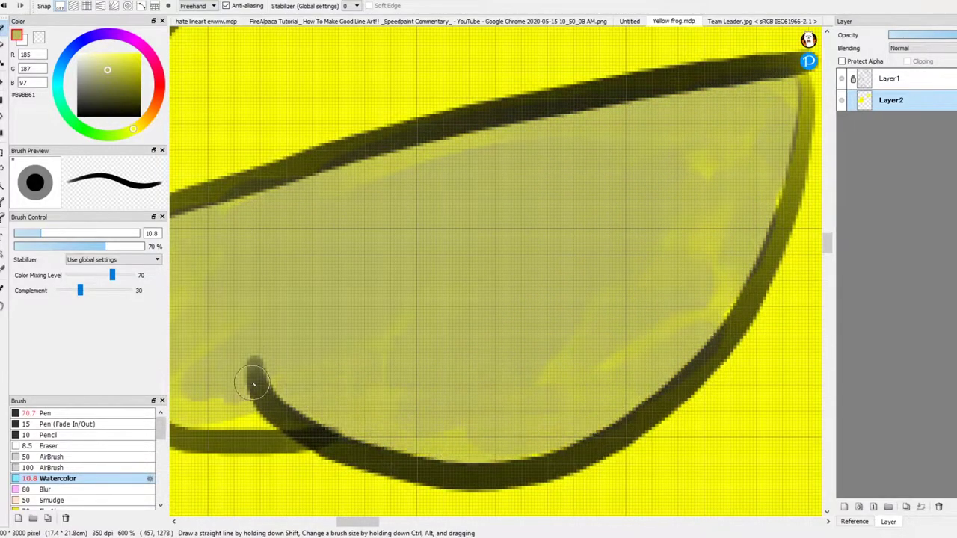
pyautogui.scroll(-10, 464, 339)
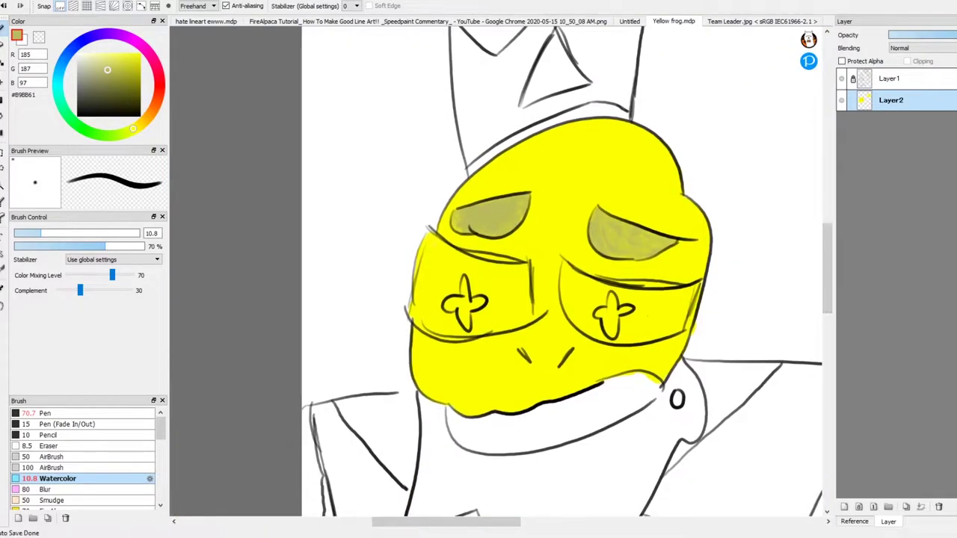
# - Enlarge the Watercolor brush to size 18 and paint white on both sides of the left eye's cross-shaped pupil
pyautogui.scroll(5, 232, 189)
pyautogui.press(']')
pyautogui.press(']')
pyautogui.press(']')
pyautogui.press(']')
pyautogui.moveTo(359, 258)
pyautogui.mouseDown()
pyautogui.moveTo(316, 363)
pyautogui.moveTo(274, 294)
pyautogui.moveTo(474, 327)
pyautogui.moveTo(497, 315)
pyautogui.mouseUp()
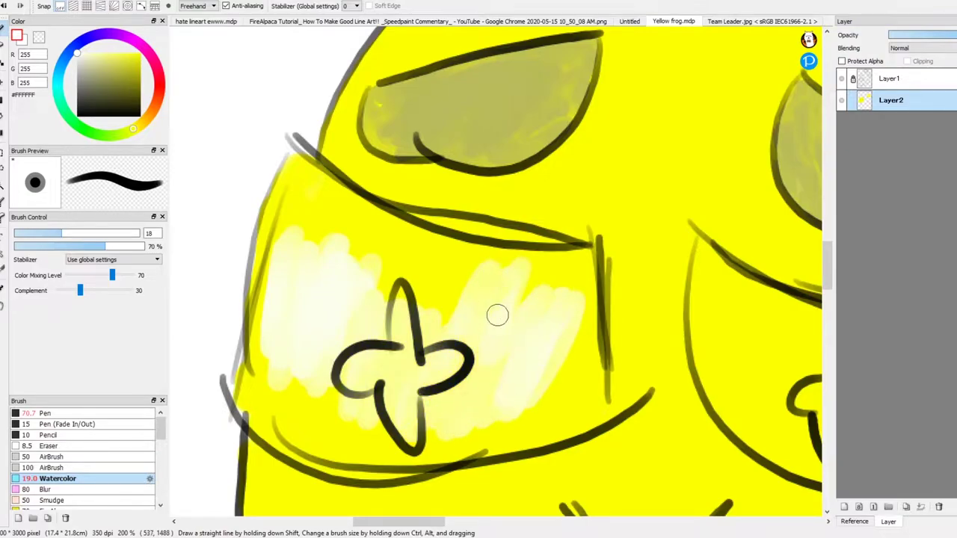
# - Extend the white to the left eye's upper, left and lower outlines and around its pupil
pyautogui.scroll(2, 497, 315)
pyautogui.moveTo(392, 306)
pyautogui.mouseDown()
pyautogui.moveTo(504, 312)
pyautogui.moveTo(314, 299)
pyautogui.mouseUp()
pyautogui.hscroll(-5, 251, 372)
pyautogui.moveTo(284, 172)
pyautogui.mouseDown()
pyautogui.moveTo(382, 125)
pyautogui.moveTo(558, 203)
pyautogui.mouseUp()
pyautogui.scroll(-2, 307, 252)
pyautogui.moveTo(306, 252); pyautogui.dragTo(451, 327)
pyautogui.moveTo(429, 409); pyautogui.dragTo(535, 424)
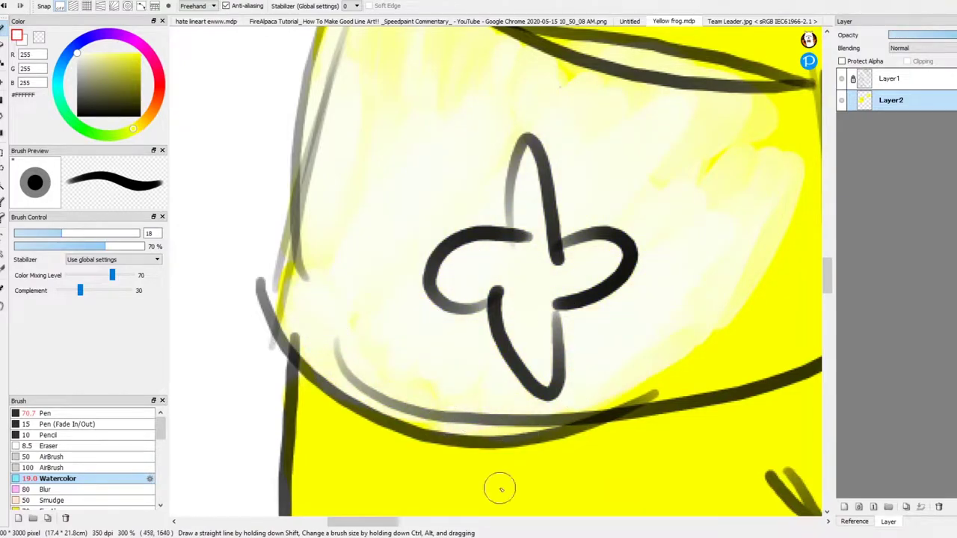
# - Fill the right side of the left eye with white up to its vertical edge and lower outline
pyautogui.hscroll(5, 544, 436)
pyautogui.moveTo(422, 378)
pyautogui.mouseDown()
pyautogui.moveTo(567, 421)
pyautogui.moveTo(437, 362)
pyautogui.mouseUp()
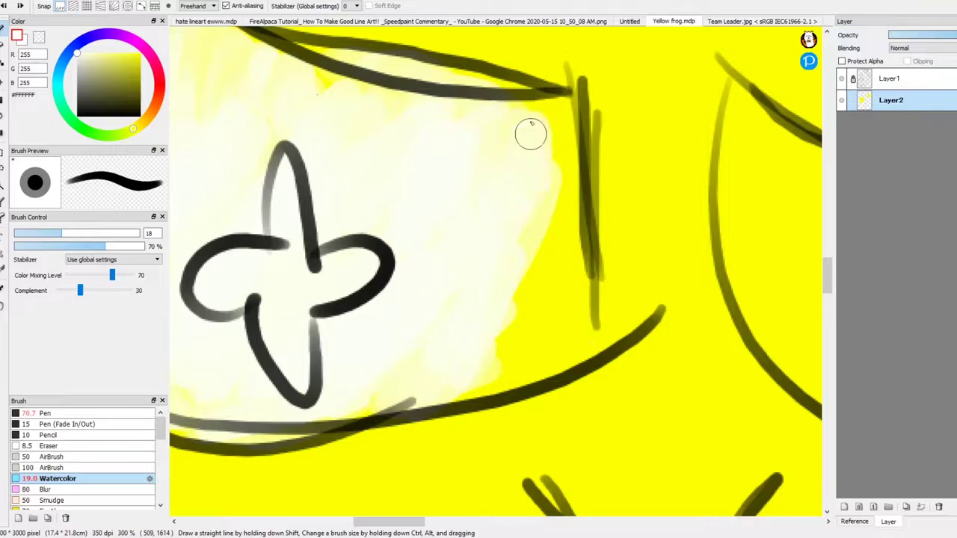
pyautogui.moveTo(610, 149); pyautogui.dragTo(565, 289)
pyautogui.moveTo(582, 344); pyautogui.dragTo(464, 400)
# - Fill the left eye's cross-shaped pupil with black and dab a light grey #F0F0F0 highlight in its right lobe
pyautogui.scroll(-2, 226, 238)
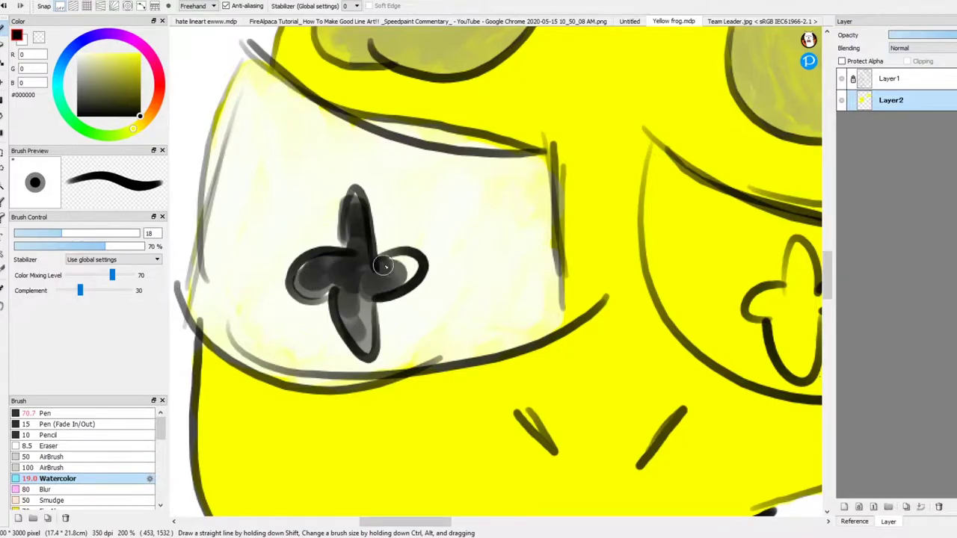
pyautogui.scroll(-3, 307, 269)
pyautogui.scroll(3, 307, 269)
pyautogui.keyDown('alt'); pyautogui.click(307, 224); pyautogui.keyUp('alt')
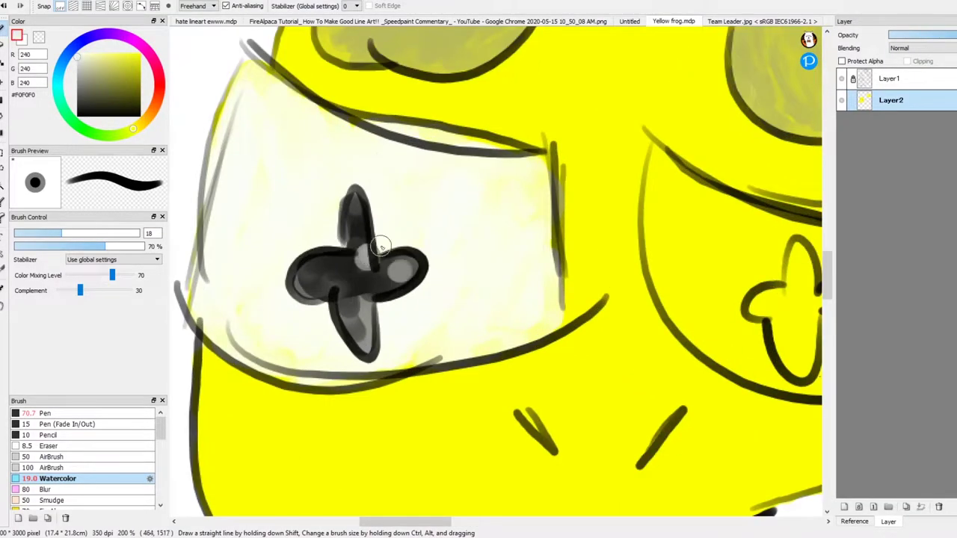
pyautogui.scroll(-2, 371, 258)
pyautogui.scroll(3, 371, 258)
# - Paint a short vertical amber stroke in the centre of the left pupil using #FFCC00
pyautogui.click(140, 54)
pyautogui.moveTo(281, 253); pyautogui.dragTo(282, 278)
pyautogui.scroll(-1, 281, 266)
pyautogui.scroll(-3, 501, 276)
pyautogui.scroll(3, 501, 276)
pyautogui.scroll(-3, 374, 182)
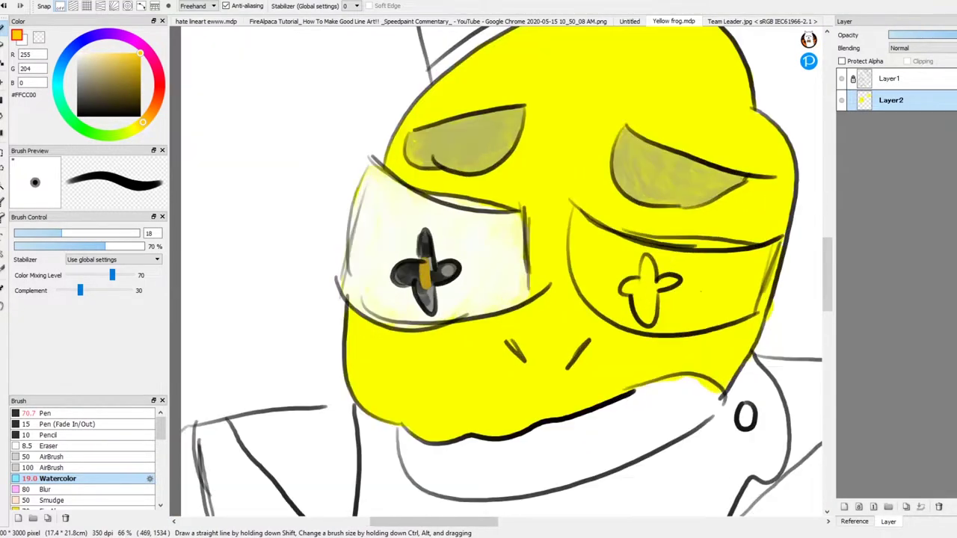
# - Paint the left part of the right eye white, from its outline to the cross-shaped pupil
pyautogui.scroll(4, 373, 182)
pyautogui.keyDown('alt'); pyautogui.click(225, 224); pyautogui.keyUp('alt')
pyautogui.moveTo(478, 189)
pyautogui.mouseDown()
pyautogui.moveTo(374, 182)
pyautogui.moveTo(498, 299)
pyautogui.mouseUp()
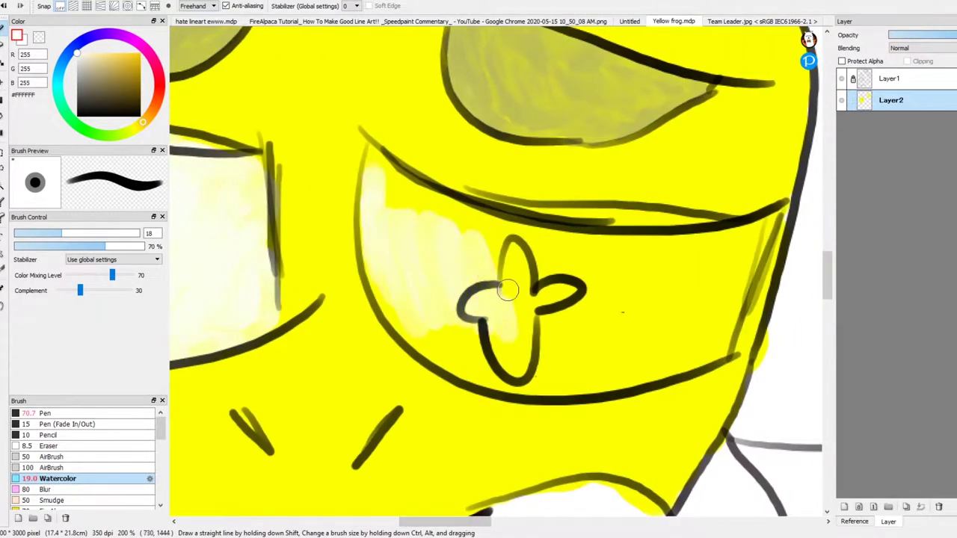
pyautogui.scroll(1, 479, 261)
pyautogui.moveTo(351, 180); pyautogui.dragTo(317, 104)
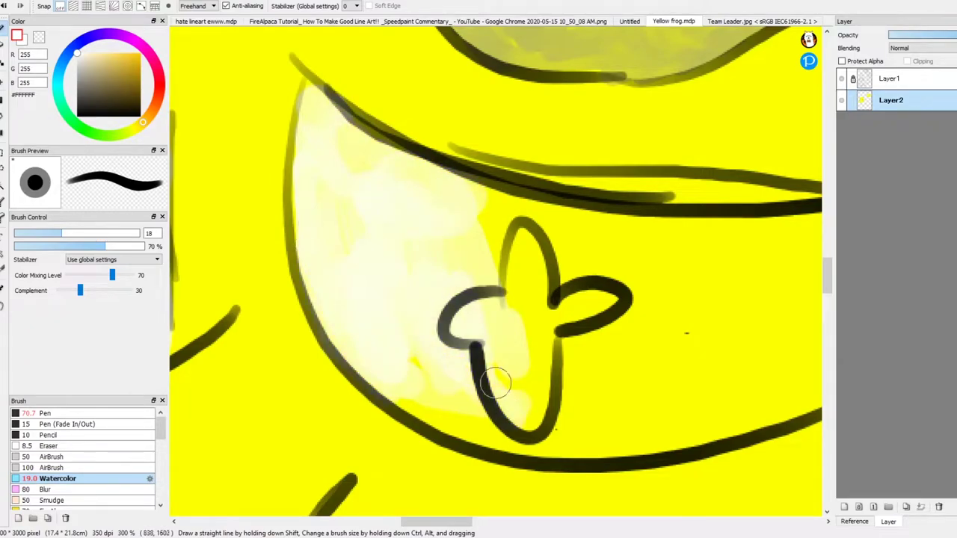
pyautogui.moveTo(500, 384); pyautogui.dragTo(349, 415)
pyautogui.moveTo(481, 419); pyautogui.dragTo(266, 318)
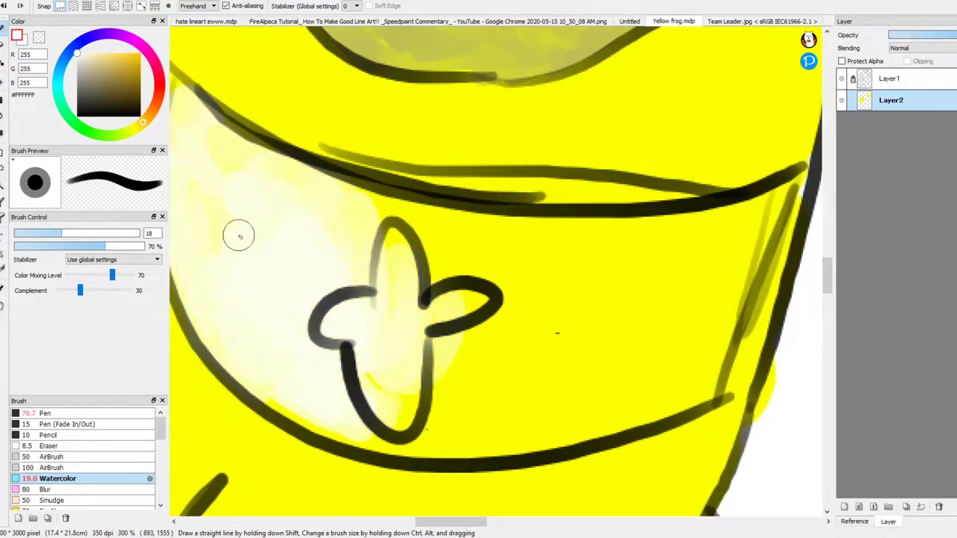
# - Fill the pupil area and the right part of the right eye with white up to the outlines, redoing one stroke
pyautogui.moveTo(465, 443)
pyautogui.mouseDown()
pyautogui.moveTo(534, 316)
pyautogui.moveTo(496, 282)
pyautogui.mouseUp()
pyautogui.hotkey('ctrl', 'z')
pyautogui.moveTo(658, 243); pyautogui.dragTo(418, 329)
pyautogui.moveTo(351, 263); pyautogui.dragTo(356, 175)
pyautogui.moveTo(564, 190)
pyautogui.mouseDown()
pyautogui.moveTo(357, 207)
pyautogui.moveTo(650, 262)
pyautogui.mouseUp()
pyautogui.moveTo(748, 267)
pyautogui.mouseDown()
pyautogui.moveTo(342, 427)
pyautogui.moveTo(516, 375)
pyautogui.mouseUp()
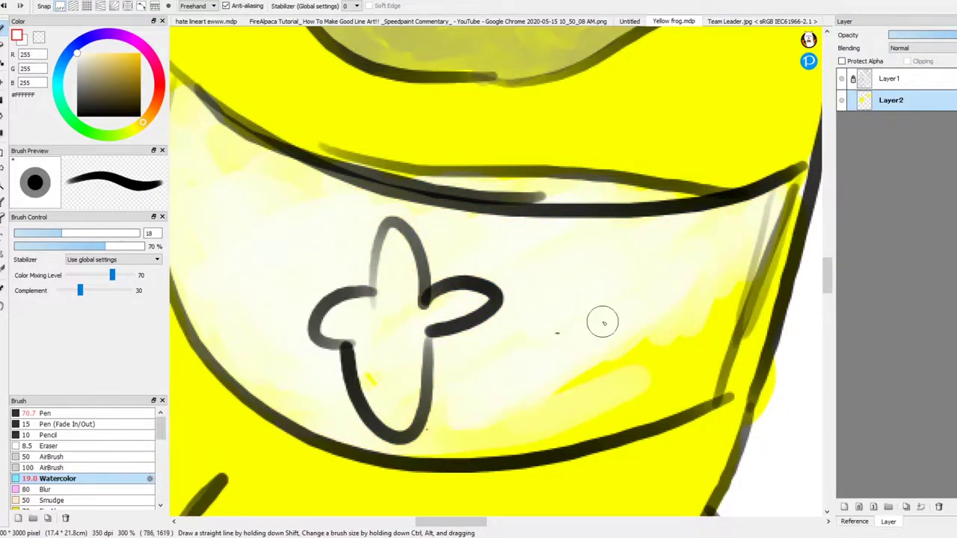
pyautogui.moveTo(626, 331); pyautogui.dragTo(718, 293)
pyautogui.moveTo(436, 445); pyautogui.dragTo(712, 351)
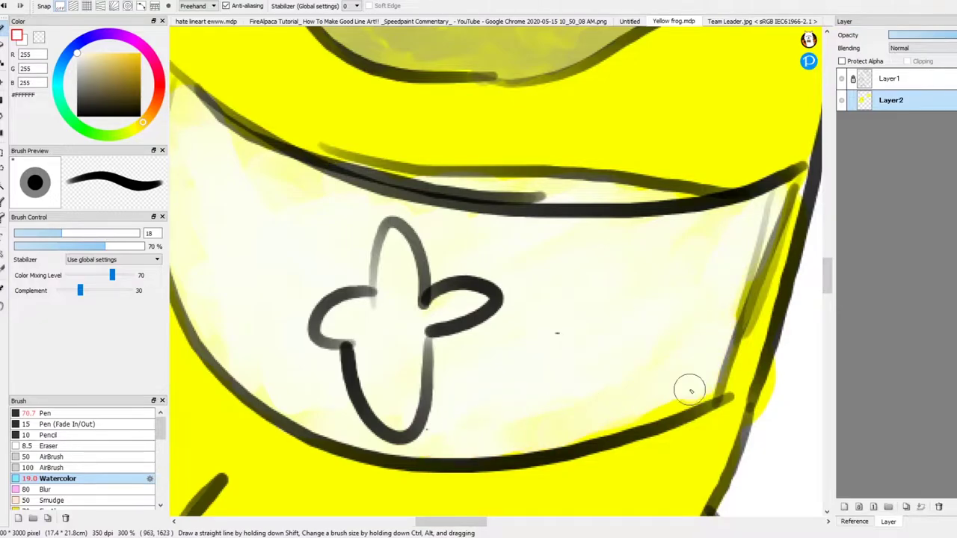
# - Fill the right eye's cross-shaped pupil with dark grey #272824 and add a light highlight in its upper lobe
pyautogui.scroll(-3, 209, 192)
pyautogui.scroll(3, 359, 269)
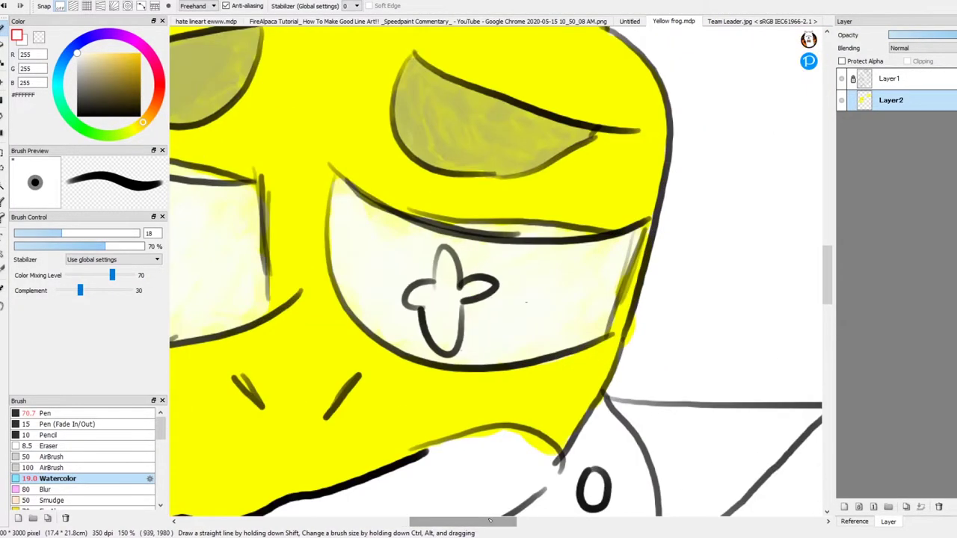
pyautogui.scroll(3, 383, 267)
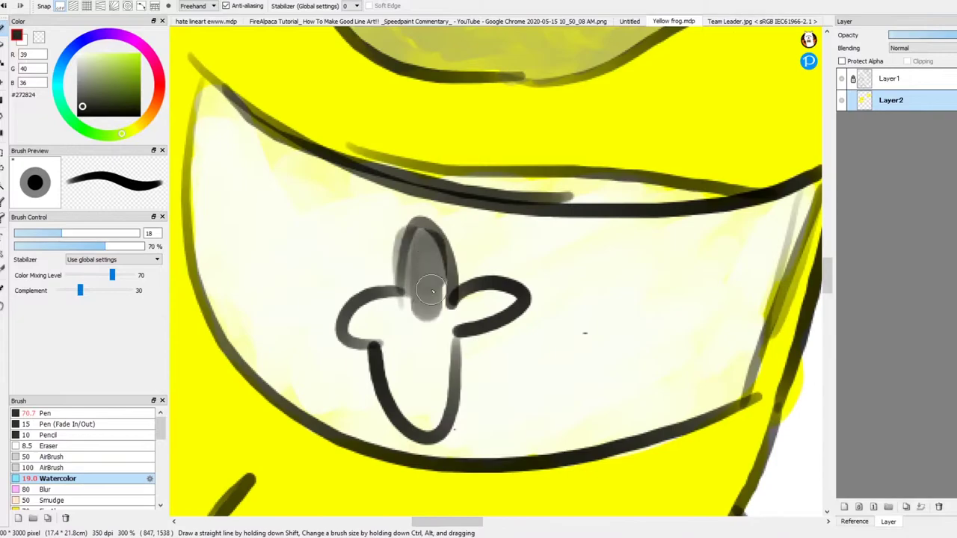
pyautogui.moveTo(434, 268); pyautogui.dragTo(397, 337)
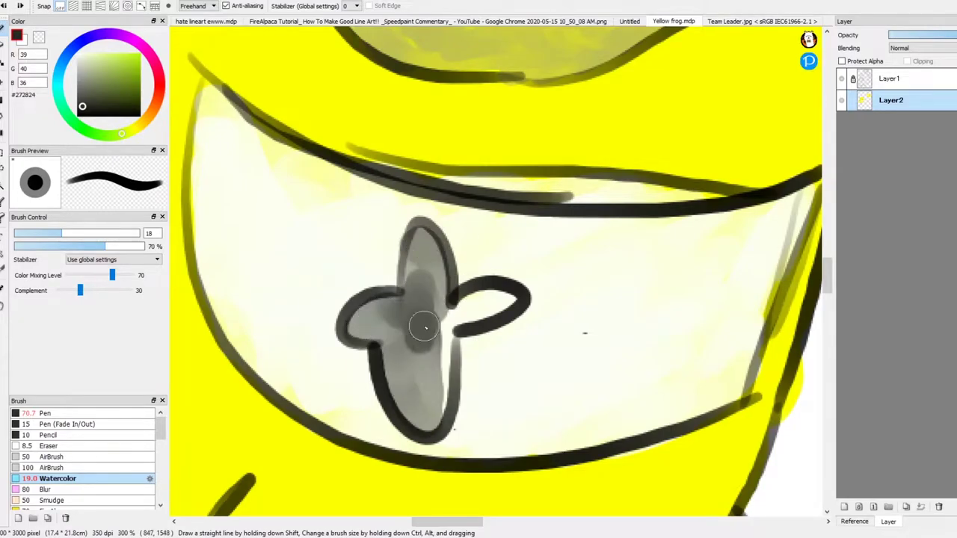
pyautogui.scroll(-3, 500, 439)
pyautogui.scroll(5, 269, 124)
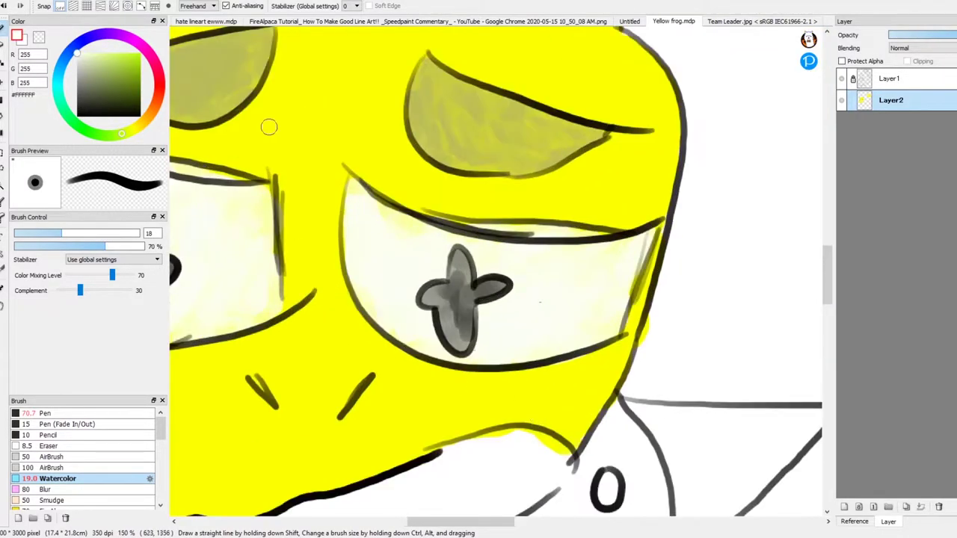
pyautogui.scroll(-5, 535, 292)
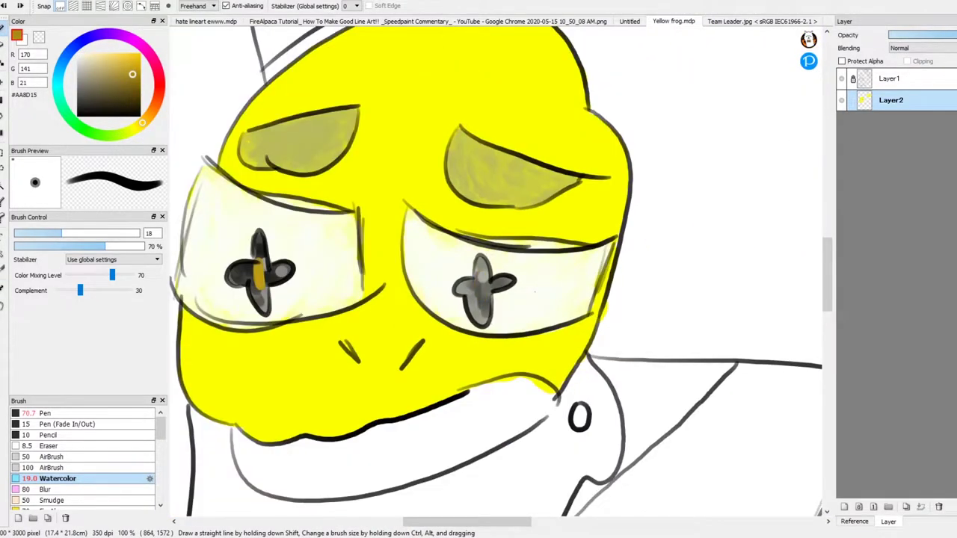
# - Paint a short amber stroke on the lower left of the right pupil using #AA8D15
pyautogui.scroll(2, 535, 292)
pyautogui.moveTo(467, 280); pyautogui.dragTo(473, 303)
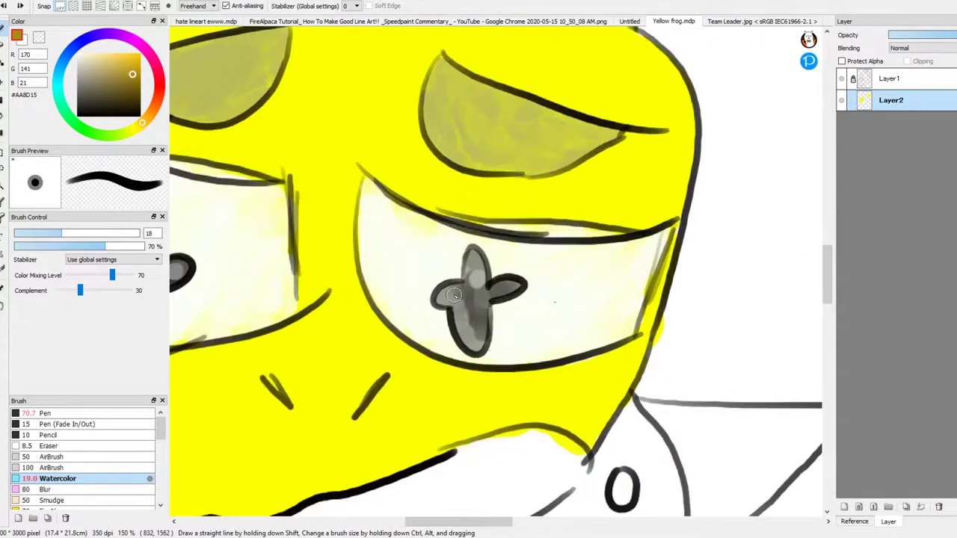
pyautogui.scroll(-5, 535, 292)
pyautogui.scroll(3, 534, 292)
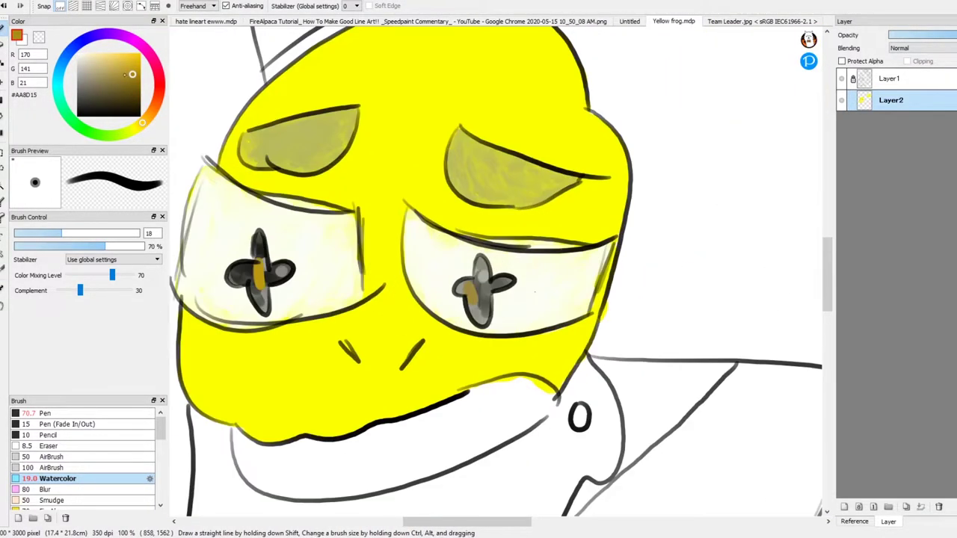
pyautogui.scroll(2, 834, 274)
pyautogui.scroll(-5, 834, 274)
# - Fill the narrow upper eyelid bands of both eyes with black
pyautogui.scroll(3, 834, 274)
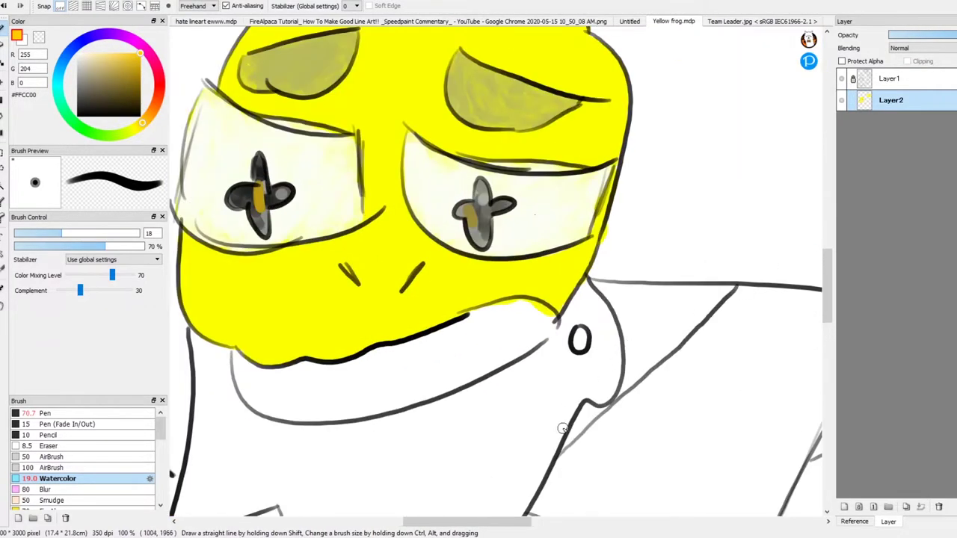
pyautogui.scroll(2, 832, 275)
pyautogui.scroll(-2, 832, 275)
pyautogui.moveTo(339, 123)
pyautogui.mouseDown()
pyautogui.moveTo(519, 179)
pyautogui.moveTo(722, 200)
pyautogui.mouseUp()
pyautogui.scroll(2, 721, 201)
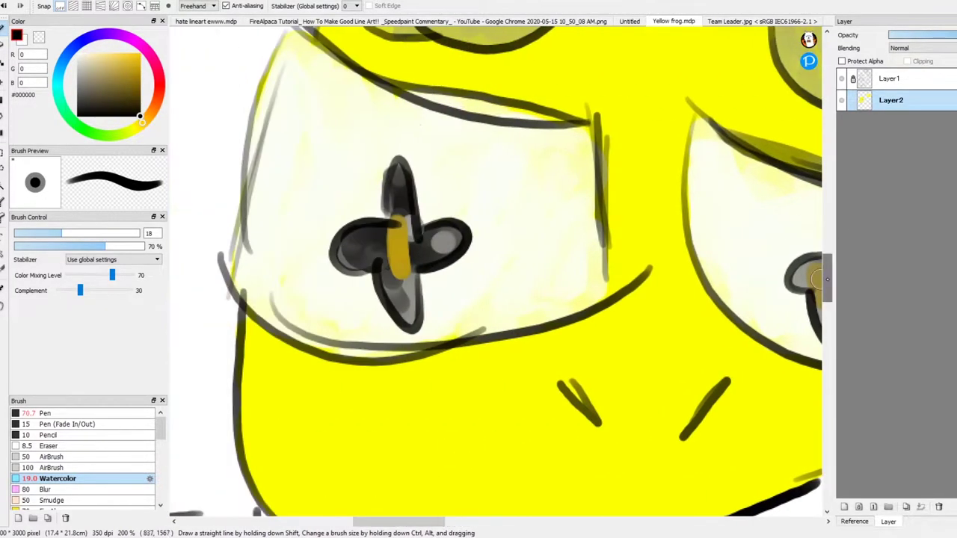
pyautogui.moveTo(321, 142); pyautogui.dragTo(546, 224)
pyautogui.scroll(-4, 643, 326)
pyautogui.scroll(3, 478, 299)
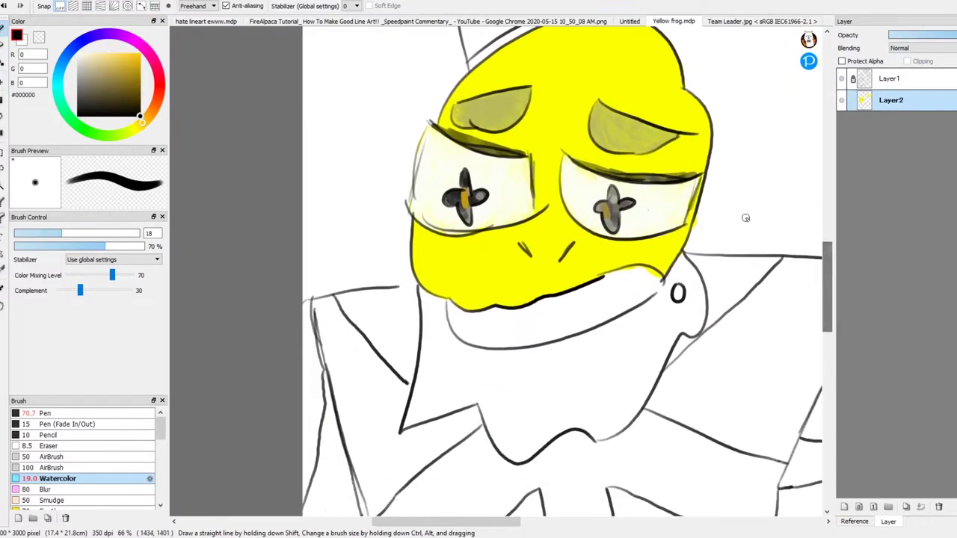
# - Undo the stray stroke and fill the frog's lower lip with orange-yellow #FFCC00 up to its outline
pyautogui.moveTo(293, 342); pyautogui.dragTo(326, 409)
pyautogui.hotkey('ctrl', 'z')
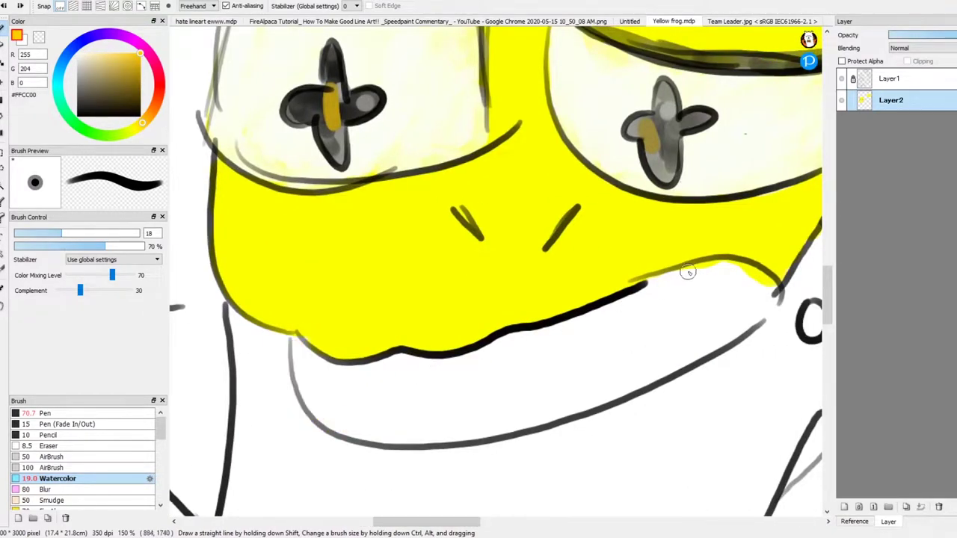
pyautogui.moveTo(743, 268)
pyautogui.mouseDown()
pyautogui.moveTo(722, 338)
pyautogui.moveTo(532, 413)
pyautogui.mouseUp()
pyautogui.moveTo(291, 342); pyautogui.dragTo(662, 305)
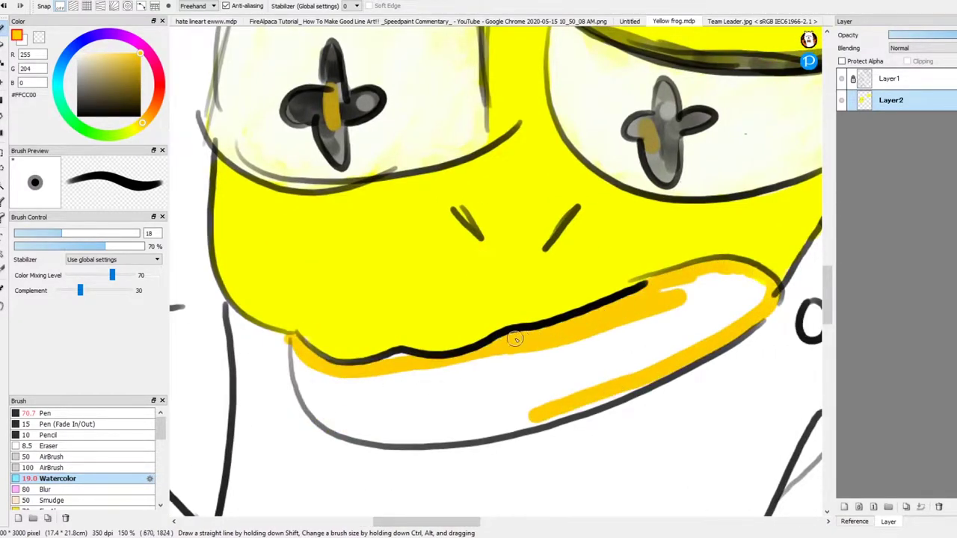
pyautogui.moveTo(387, 428); pyautogui.dragTo(445, 379)
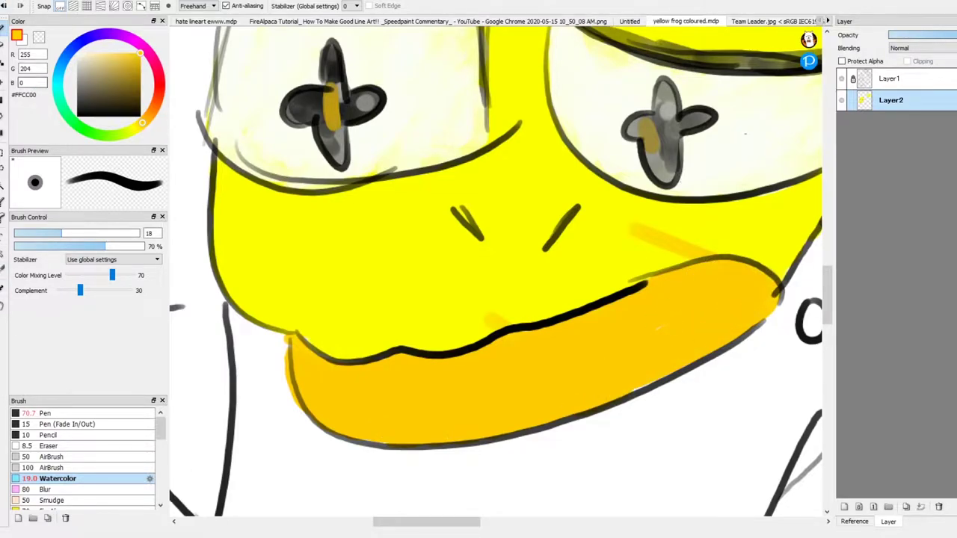
# - Paint over the stray orange marks above the lip with yellow #FCFF00 and dab #ECB104 blush patches on both cheeks
pyautogui.keyDown('alt'); pyautogui.click(514, 312); pyautogui.keyUp('alt')
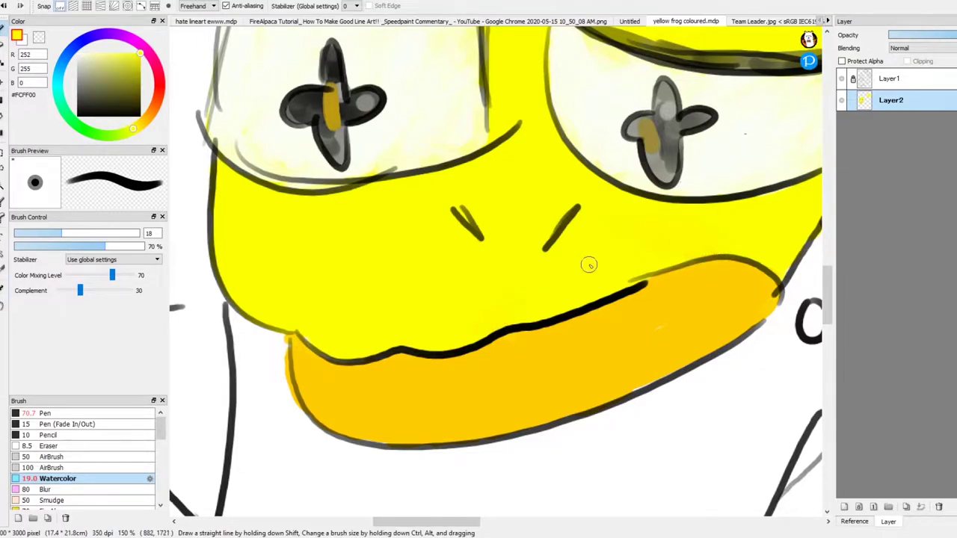
pyautogui.moveTo(676, 330)
pyautogui.mouseDown()
pyautogui.moveTo(700, 331)
pyautogui.moveTo(656, 336)
pyautogui.mouseUp()
pyautogui.hotkey('ctrl', 'z')
pyautogui.hotkey('ctrl', 'z')
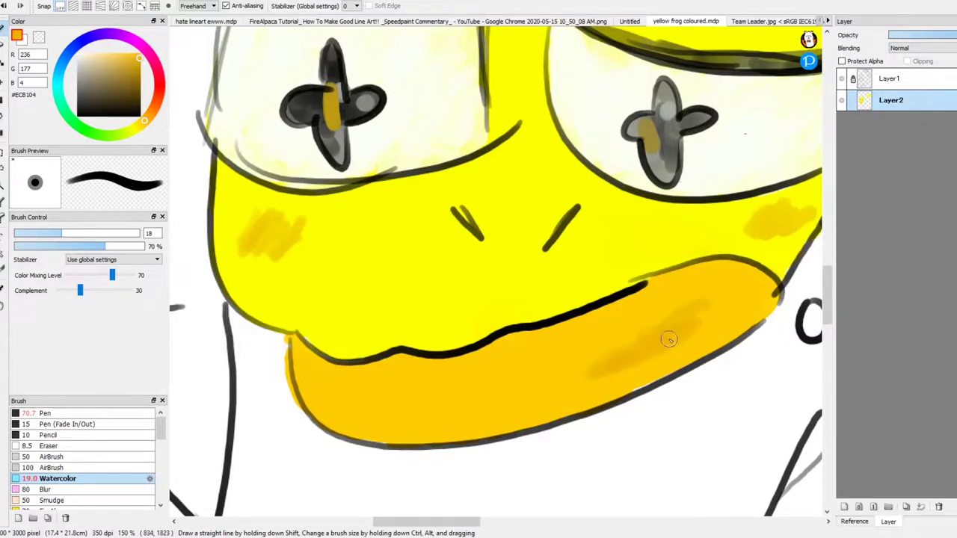
# - Shade the lower lip with loose #ECB104 strokes and add small round spots near its right corner
pyautogui.moveTo(600, 369); pyautogui.dragTo(546, 349)
pyautogui.moveTo(673, 264); pyautogui.dragTo(726, 317)
pyautogui.hotkey('ctrl', 'z')
pyautogui.hotkey('ctrl', 'z')
pyautogui.hotkey('ctrl', 'z')
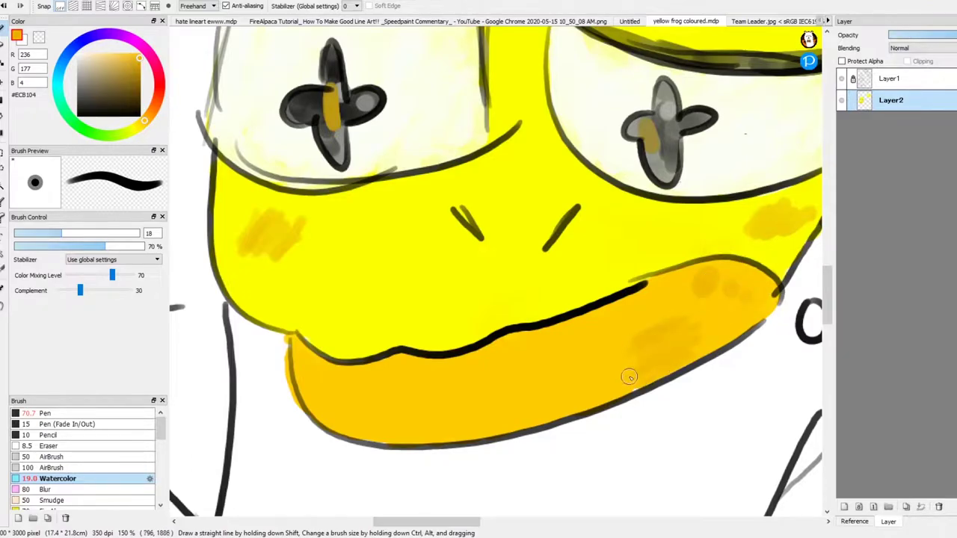
pyautogui.moveTo(624, 381)
pyautogui.mouseDown()
pyautogui.moveTo(597, 326)
pyautogui.moveTo(444, 375)
pyautogui.mouseUp()
# - Sample orange #FF9C00 from the Team Leader.jpg reference and fill the scarf's right lobe around the small oval button
pyautogui.scroll(-2, 456, 418)
pyautogui.scroll(1, 455, 419)
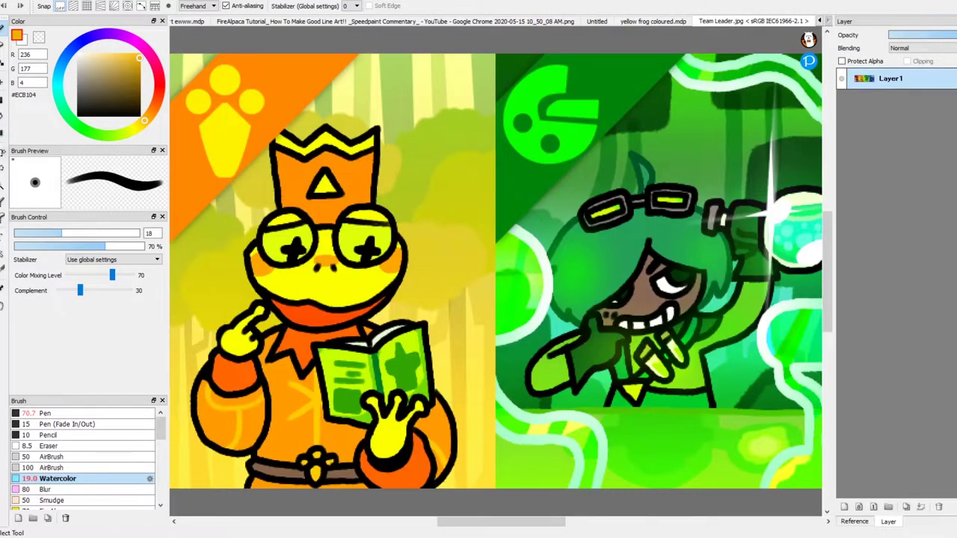
pyautogui.click(4, 289)
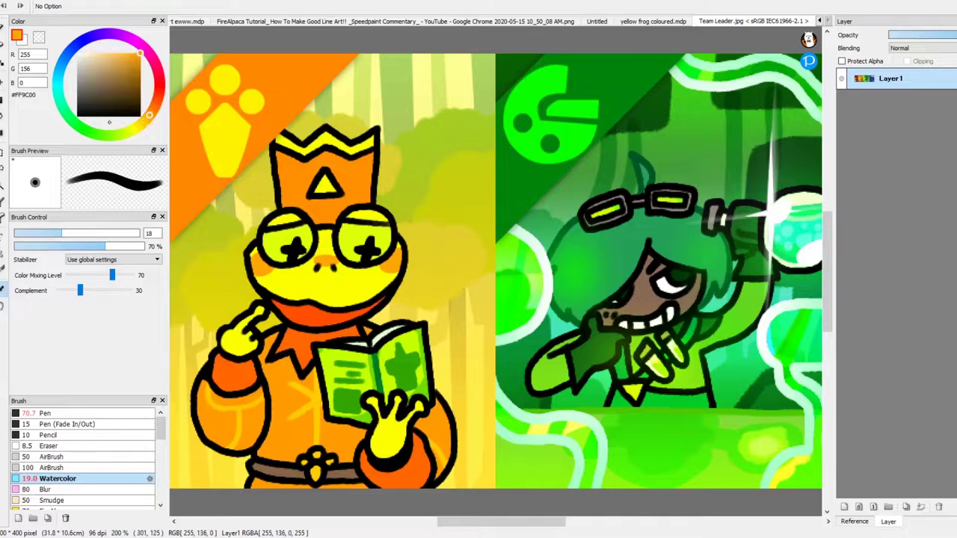
pyautogui.click(658, 20)
pyautogui.scroll(3, 761, 267)
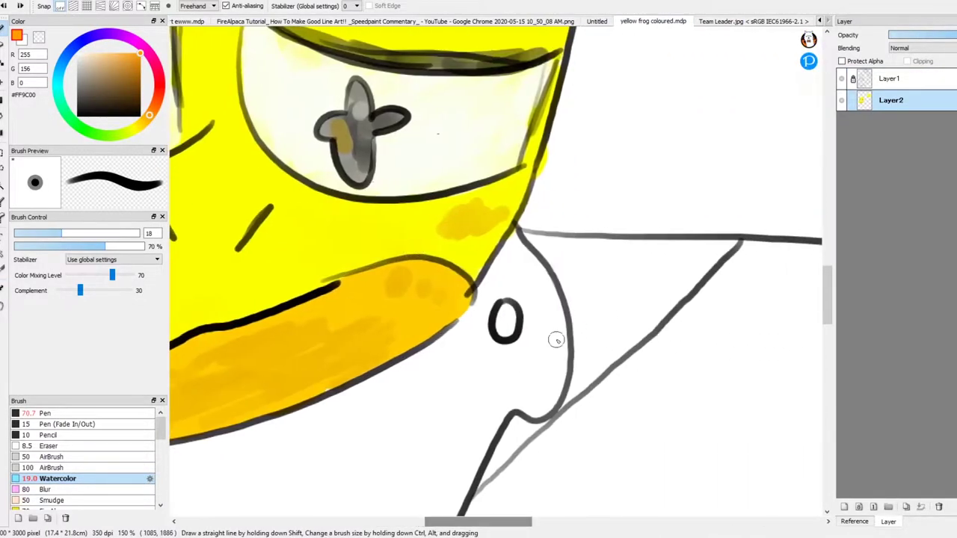
pyautogui.moveTo(524, 217)
pyautogui.mouseDown()
pyautogui.moveTo(465, 291)
pyautogui.moveTo(476, 344)
pyautogui.moveTo(524, 418)
pyautogui.moveTo(557, 419)
pyautogui.mouseUp()
pyautogui.scroll(1, 499, 325)
pyautogui.moveTo(498, 324)
pyautogui.mouseDown()
pyautogui.moveTo(529, 435)
pyautogui.moveTo(608, 293)
pyautogui.moveTo(651, 293)
pyautogui.moveTo(644, 314)
pyautogui.mouseUp()
pyautogui.scroll(-2, 643, 314)
pyautogui.scroll(1, 628, 315)
pyautogui.moveTo(569, 434)
pyautogui.mouseDown()
pyautogui.moveTo(618, 318)
pyautogui.moveTo(342, 346)
pyautogui.moveTo(321, 300)
pyautogui.moveTo(641, 321)
pyautogui.moveTo(797, 357)
pyautogui.mouseUp()
pyautogui.scroll(-2, 511, 509)
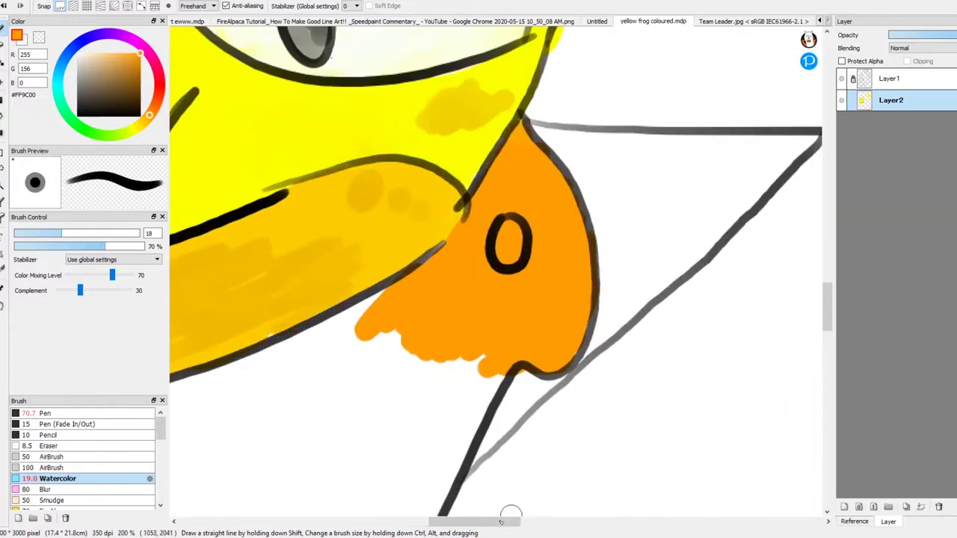
# - Extend the #FF9C00 fill from the scarf's right lobe in a broad band beneath the lip
pyautogui.scroll(-2, 510, 508)
pyautogui.scroll(1, 680, 194)
pyautogui.moveTo(679, 194)
pyautogui.mouseDown()
pyautogui.moveTo(602, 164)
pyautogui.moveTo(542, 254)
pyautogui.moveTo(570, 258)
pyautogui.moveTo(546, 193)
pyautogui.mouseUp()
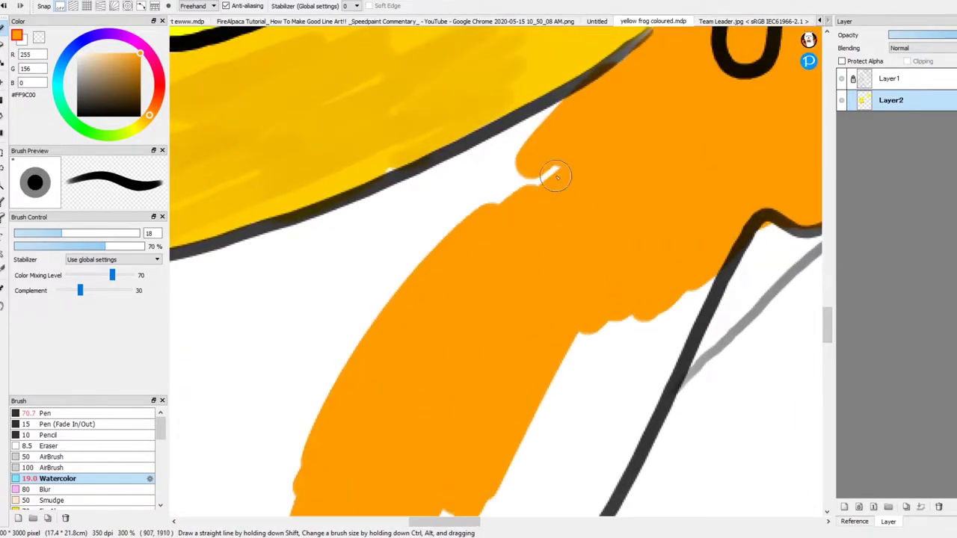
pyautogui.moveTo(501, 160)
pyautogui.mouseDown()
pyautogui.moveTo(385, 292)
pyautogui.moveTo(314, 419)
pyautogui.mouseUp()
pyautogui.scroll(-4, 314, 419)
pyautogui.scroll(1, 171, 327)
# - Fill the scarf's right side with #FF9C00 down to its curved outline and lower notch
pyautogui.scroll(3, 368, 215)
pyautogui.moveTo(389, 177); pyautogui.dragTo(239, 314)
pyautogui.scroll(-2, 239, 315)
pyautogui.moveTo(523, 246)
pyautogui.mouseDown()
pyautogui.moveTo(513, 367)
pyautogui.moveTo(556, 336)
pyautogui.moveTo(233, 321)
pyautogui.mouseUp()
pyautogui.scroll(-2, 233, 322)
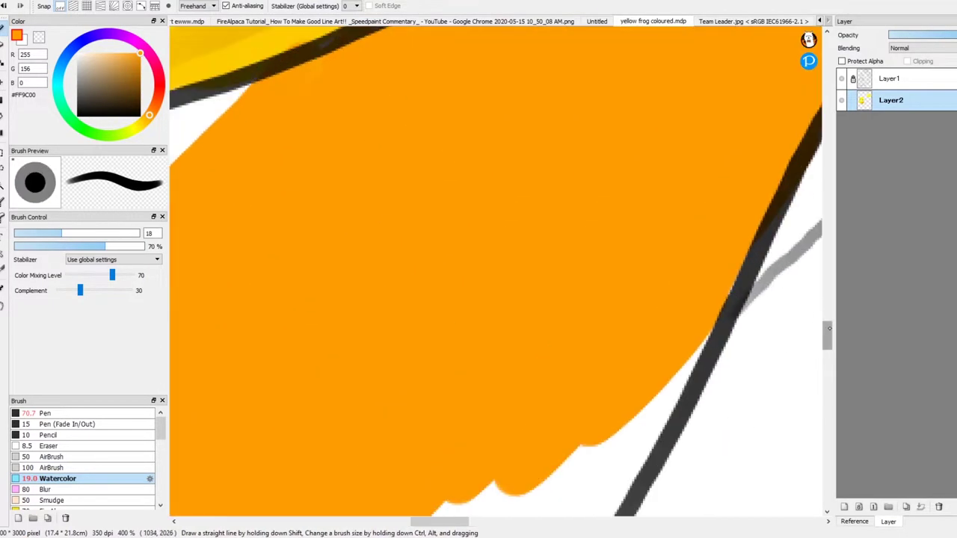
pyautogui.moveTo(663, 235)
pyautogui.mouseDown()
pyautogui.moveTo(559, 359)
pyautogui.moveTo(498, 321)
pyautogui.moveTo(312, 356)
pyautogui.mouseUp()
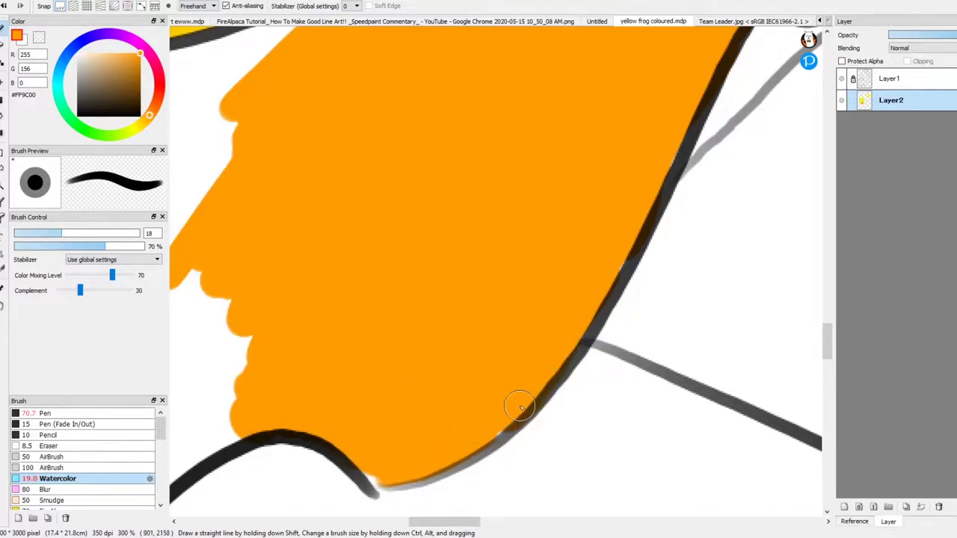
# - Spread the #FF9C00 fill across the middle of the scarf, following the underside of the lip
pyautogui.scroll(-2, 523, 405)
pyautogui.scroll(-1, 491, 202)
pyautogui.moveTo(491, 203); pyautogui.dragTo(442, 326)
pyautogui.scroll(-2, 442, 327)
pyautogui.scroll(2, 442, 327)
pyautogui.scroll(1, 470, 207)
pyautogui.moveTo(516, 187)
pyautogui.mouseDown()
pyautogui.moveTo(470, 208)
pyautogui.moveTo(341, 309)
pyautogui.mouseUp()
pyautogui.scroll(2, 342, 310)
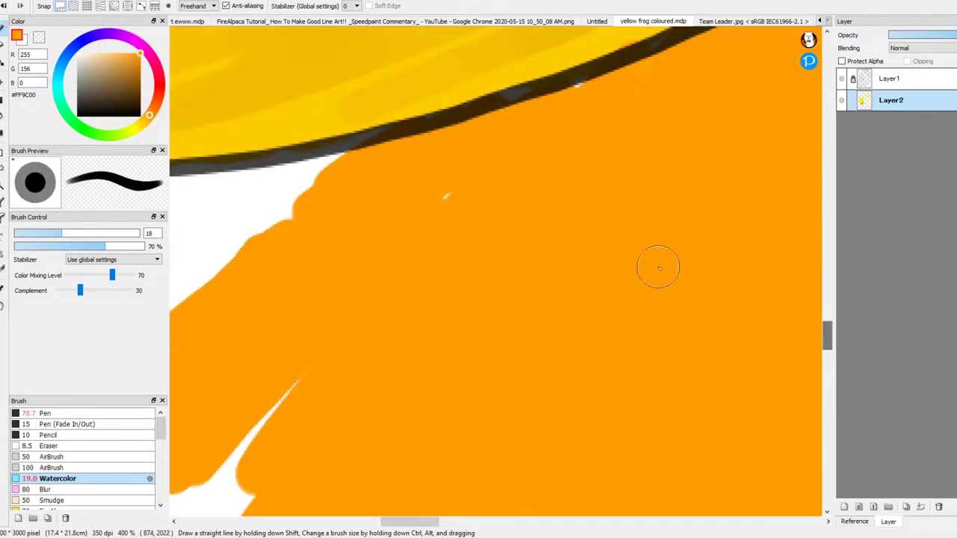
# - Fill the scarf's rounded lower middle point with #FF9C00 up to its wavy bottom outline
pyautogui.scroll(-3, 793, 349)
pyautogui.moveTo(524, 187)
pyautogui.mouseDown()
pyautogui.moveTo(466, 331)
pyautogui.moveTo(299, 317)
pyautogui.mouseUp()
pyautogui.scroll(-1, 833, 341)
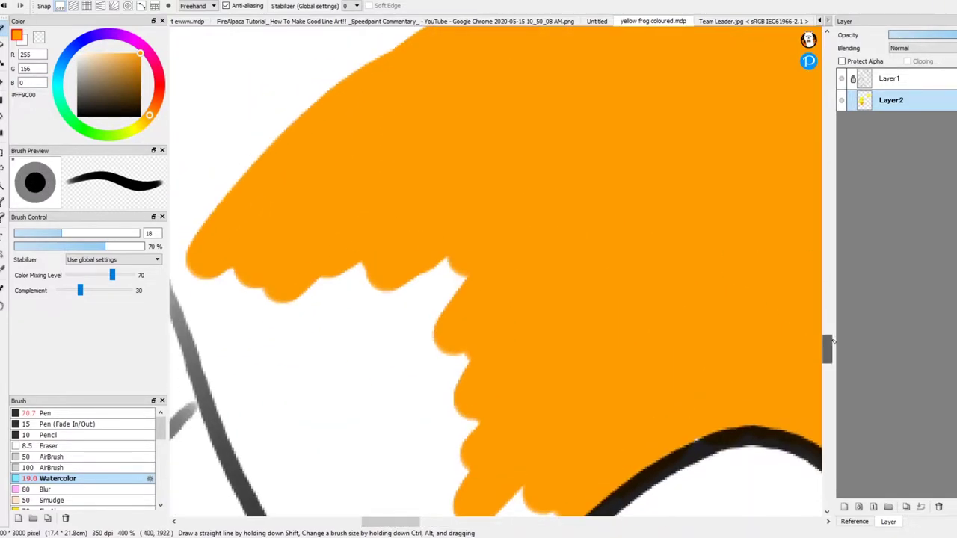
pyautogui.scroll(-2, 832, 342)
pyautogui.moveTo(460, 292)
pyautogui.mouseDown()
pyautogui.moveTo(449, 180)
pyautogui.moveTo(202, 186)
pyautogui.moveTo(207, 212)
pyautogui.moveTo(584, 337)
pyautogui.mouseUp()
pyautogui.scroll(-1, 583, 337)
pyautogui.moveTo(314, 314)
pyautogui.mouseDown()
pyautogui.moveTo(252, 325)
pyautogui.moveTo(347, 439)
pyautogui.moveTo(445, 357)
pyautogui.mouseUp()
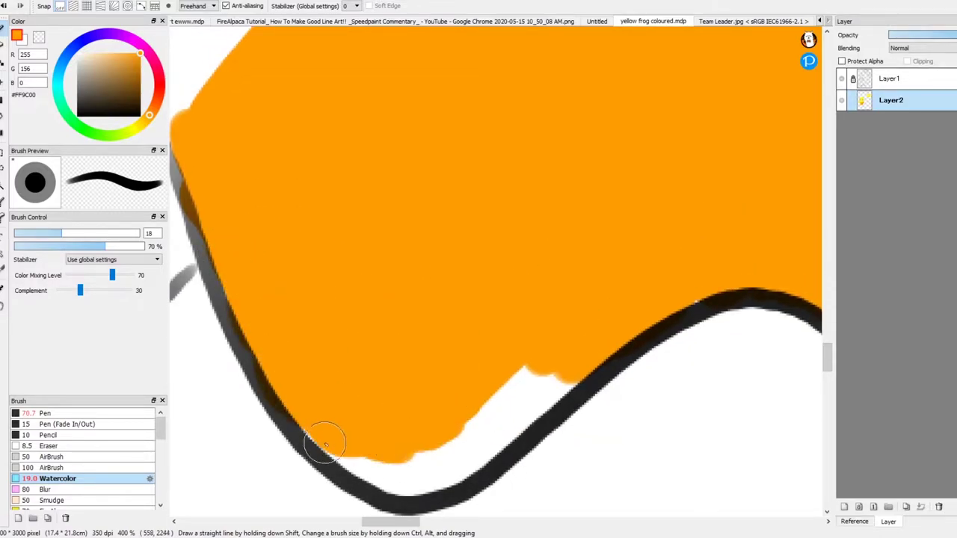
pyautogui.moveTo(332, 444)
pyautogui.mouseDown()
pyautogui.moveTo(478, 422)
pyautogui.moveTo(528, 398)
pyautogui.mouseUp()
pyautogui.scroll(-5, 388, 486)
pyautogui.scroll(4, 568, 300)
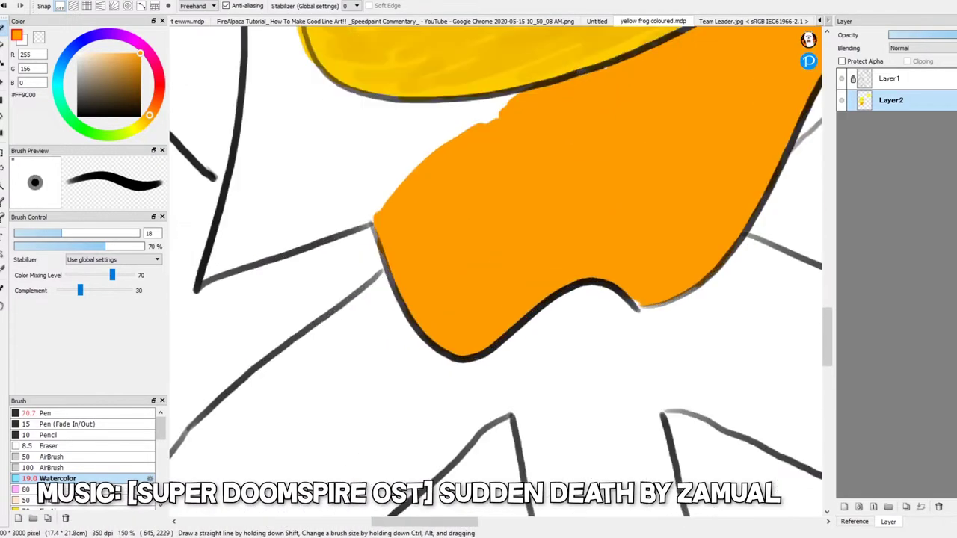
# - Fill the scarf's upper left part with #FF9C00 up to the chin, lip and left outline
pyautogui.scroll(1, 709, 252)
pyautogui.scroll(1, 743, 218)
pyautogui.moveTo(743, 218)
pyautogui.mouseDown()
pyautogui.moveTo(504, 331)
pyautogui.moveTo(520, 372)
pyautogui.moveTo(323, 393)
pyautogui.moveTo(284, 234)
pyautogui.moveTo(227, 326)
pyautogui.moveTo(320, 203)
pyautogui.moveTo(581, 271)
pyautogui.mouseUp()
pyautogui.scroll(2, 539, 224)
pyautogui.scroll(-6, 498, 182)
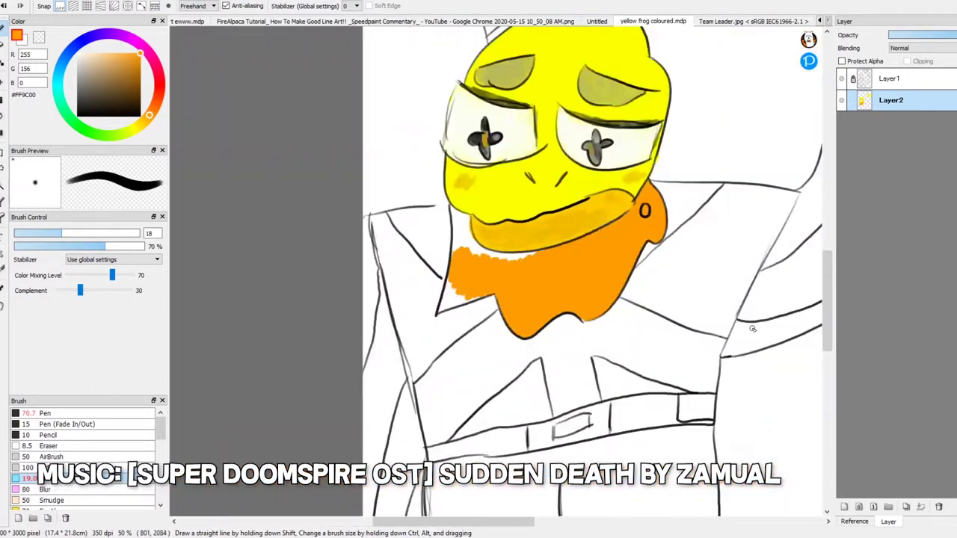
pyautogui.scroll(4, 676, 199)
pyautogui.moveTo(675, 199)
pyautogui.mouseDown()
pyautogui.moveTo(424, 223)
pyautogui.moveTo(346, 158)
pyautogui.moveTo(418, 194)
pyautogui.moveTo(500, 215)
pyautogui.moveTo(457, 209)
pyautogui.moveTo(418, 181)
pyautogui.moveTo(450, 179)
pyautogui.moveTo(345, 137)
pyautogui.moveTo(341, 98)
pyautogui.mouseUp()
pyautogui.scroll(1, 374, 60)
pyautogui.moveTo(224, 101)
pyautogui.mouseDown()
pyautogui.moveTo(257, 267)
pyautogui.moveTo(264, 206)
pyautogui.moveTo(321, 197)
pyautogui.moveTo(331, 167)
pyautogui.mouseUp()
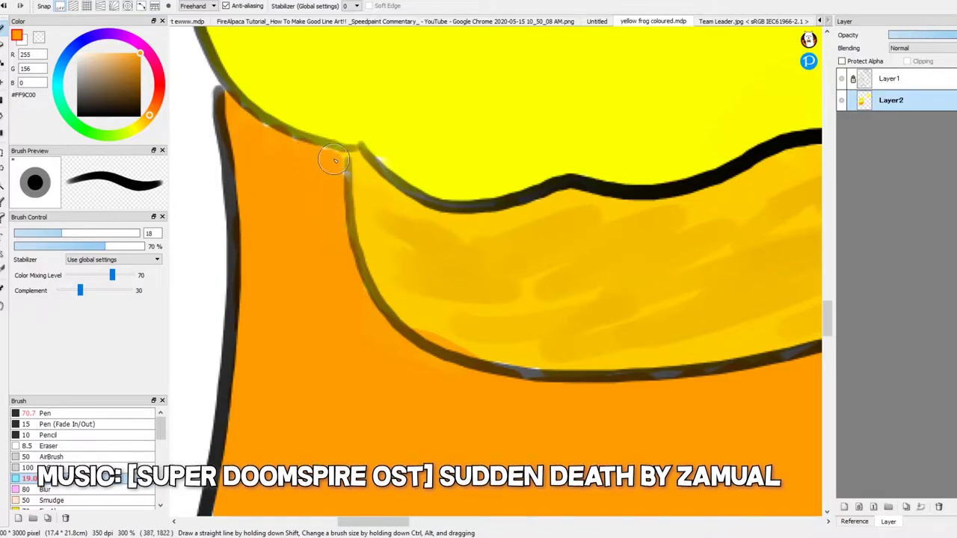
# - Fill the scarf's pointed lower left corner with #FF9C00 up to the outline
pyautogui.scroll(-5, 331, 167)
pyautogui.scroll(3, 449, 262)
pyautogui.scroll(1, 306, 287)
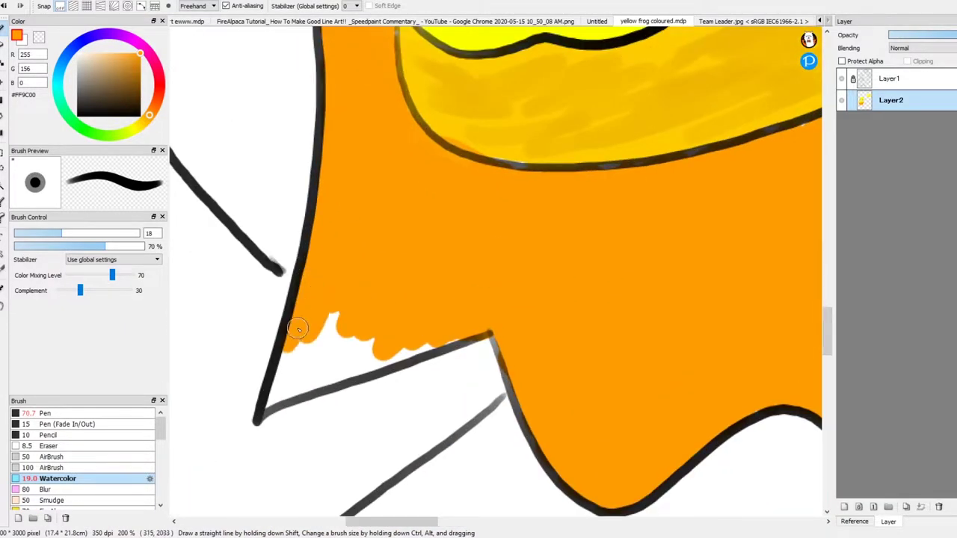
pyautogui.moveTo(289, 344); pyautogui.dragTo(405, 325)
pyautogui.moveTo(327, 383); pyautogui.dragTo(294, 391)
pyautogui.scroll(-4, 293, 392)
pyautogui.scroll(3, 203, 392)
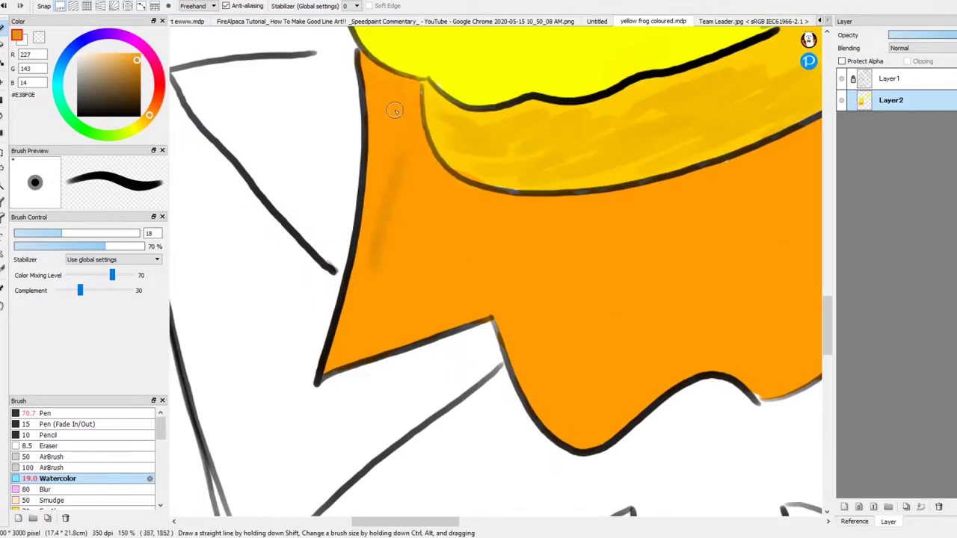
# - Shade the left and middle of the scarf with darker orange #E38F0E strokes
pyautogui.moveTo(366, 240)
pyautogui.mouseDown()
pyautogui.moveTo(352, 160)
pyautogui.moveTo(395, 338)
pyautogui.mouseUp()
pyautogui.moveTo(395, 251)
pyautogui.mouseDown()
pyautogui.moveTo(396, 324)
pyautogui.moveTo(469, 274)
pyautogui.moveTo(505, 280)
pyautogui.moveTo(558, 251)
pyautogui.moveTo(615, 390)
pyautogui.mouseUp()
pyautogui.moveTo(596, 343)
pyautogui.mouseDown()
pyautogui.moveTo(620, 326)
pyautogui.moveTo(651, 389)
pyautogui.mouseUp()
pyautogui.hscroll(3, 306, 263)
pyautogui.moveTo(427, 344); pyautogui.dragTo(496, 261)
pyautogui.scroll(-3, 495, 261)
pyautogui.scroll(4, 495, 261)
pyautogui.moveTo(568, 367); pyautogui.dragTo(649, 318)
# - Continue the darker orange shading into the scarf's right lobe and colour the oval button dark brown with a lighter highlight
pyautogui.scroll(-3, 615, 259)
pyautogui.scroll(4, 718, 89)
pyautogui.hscroll(2, 587, 244)
pyautogui.moveTo(587, 244); pyautogui.dragTo(621, 90)
pyautogui.click(120, 94)
pyautogui.scroll(-4, 611, 149)
pyautogui.scroll(1, 612, 149)
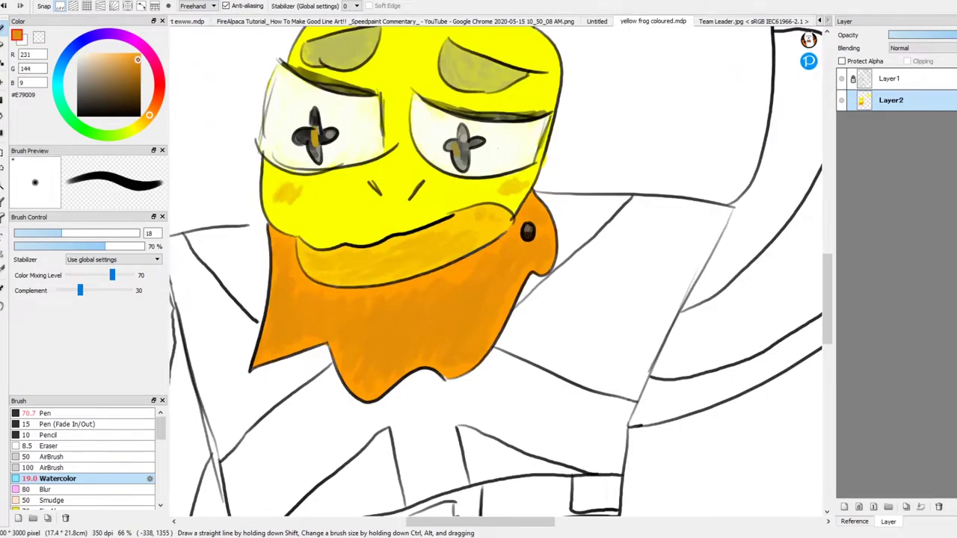
# - Sample #FFCA00 from the Team Leader.jpg reference and fill the small sliver beneath the scarf's right notch
pyautogui.click(760, 22)
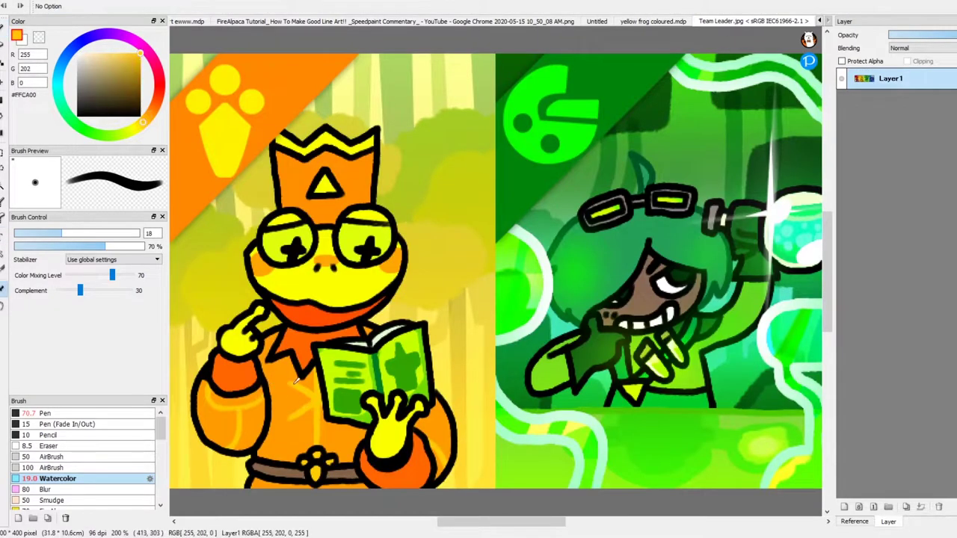
pyautogui.click(395, 21)
pyautogui.click(653, 21)
pyautogui.scroll(2, 574, 278)
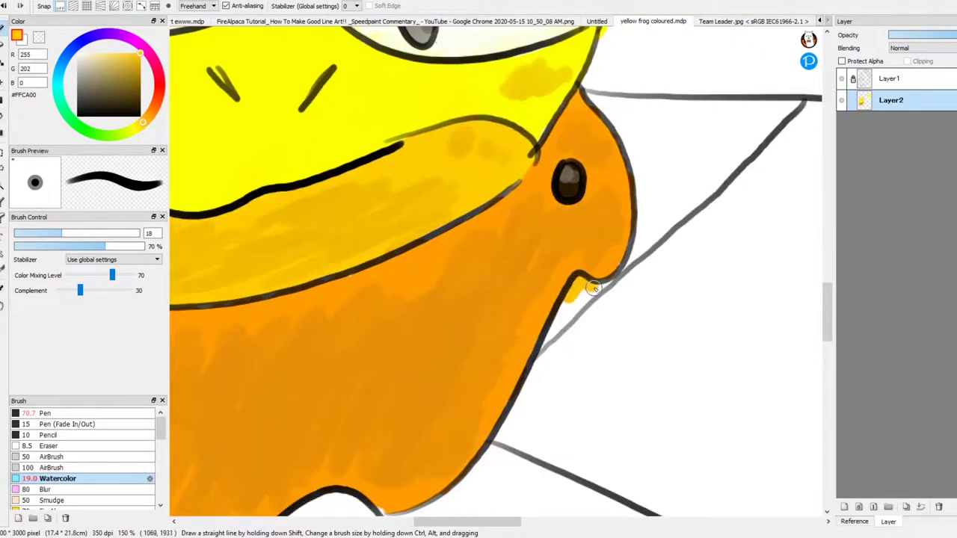
pyautogui.scroll(-3, 609, 283)
pyautogui.scroll(4, 385, 329)
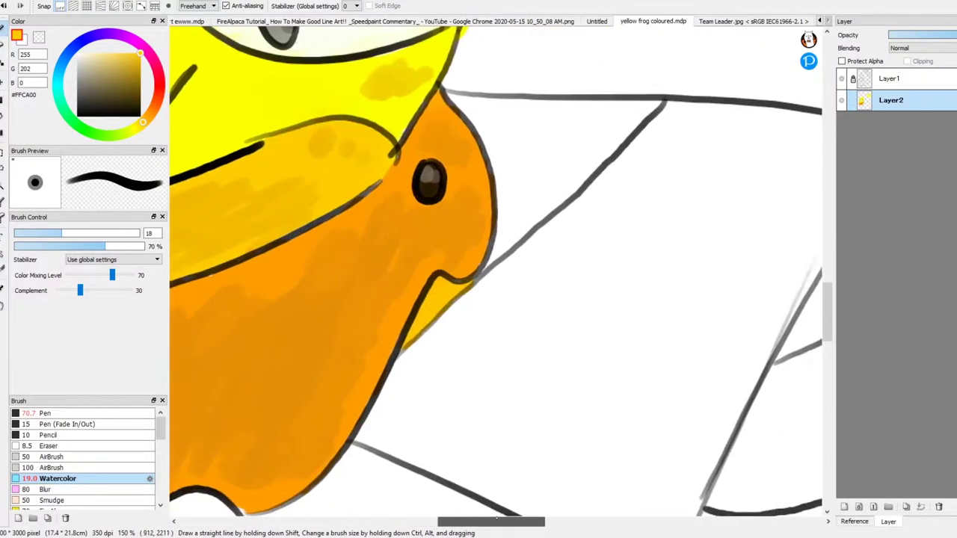
# - Fill the triangular collar piece right of the scarf with #FFCA00 up to the shoulder line
pyautogui.moveTo(426, 270)
pyautogui.mouseDown()
pyautogui.moveTo(385, 330)
pyautogui.moveTo(546, 173)
pyautogui.mouseUp()
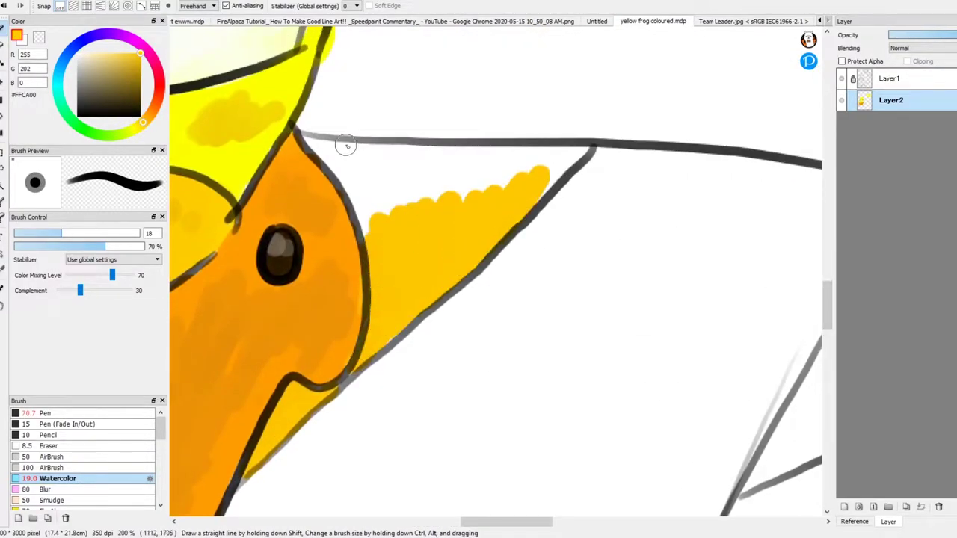
pyautogui.moveTo(328, 150)
pyautogui.mouseDown()
pyautogui.moveTo(365, 152)
pyautogui.moveTo(420, 179)
pyautogui.mouseUp()
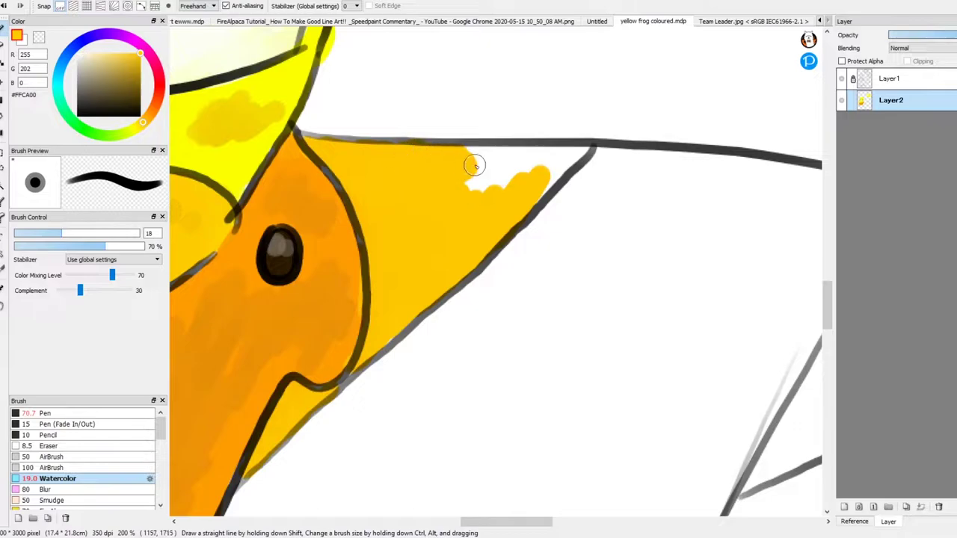
pyautogui.scroll(-3, 557, 181)
pyautogui.scroll(3, 299, 299)
# - Fill the triangular collar piece left of the scarf with #FFCA00, closing the gap beside the chin
pyautogui.moveTo(410, 488); pyautogui.dragTo(219, 269)
pyautogui.scroll(-1, 242, 216)
pyautogui.moveTo(444, 406); pyautogui.dragTo(312, 261)
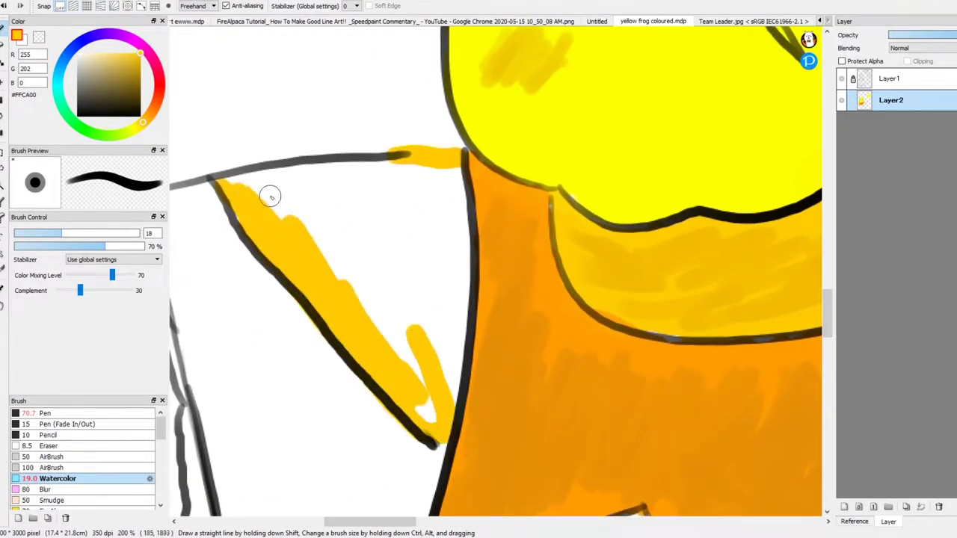
pyautogui.moveTo(400, 382)
pyautogui.mouseDown()
pyautogui.moveTo(349, 303)
pyautogui.moveTo(378, 271)
pyautogui.moveTo(460, 319)
pyautogui.moveTo(457, 218)
pyautogui.mouseUp()
pyautogui.moveTo(278, 175)
pyautogui.mouseDown()
pyautogui.moveTo(417, 246)
pyautogui.moveTo(454, 175)
pyautogui.mouseUp()
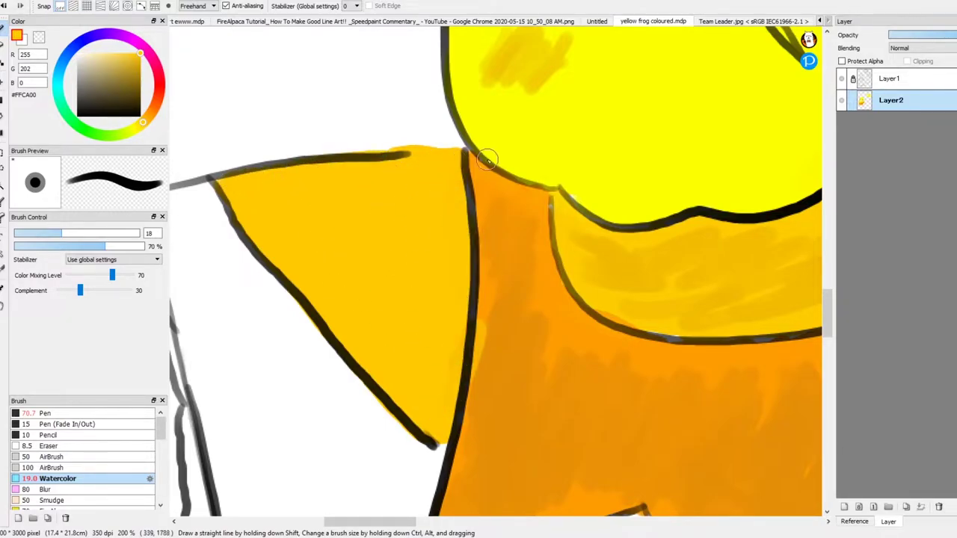
# - Undo the first chest stroke and block in the middle of the left diagonal chest band with #FFCA00
pyautogui.scroll(-2, 456, 159)
pyautogui.scroll(-2, 456, 159)
pyautogui.scroll(1, 456, 158)
pyautogui.scroll(2, 586, 324)
pyautogui.moveTo(348, 241); pyautogui.dragTo(391, 316)
pyautogui.hotkey('ctrl', 'z')
pyautogui.moveTo(329, 306)
pyautogui.mouseDown()
pyautogui.moveTo(381, 389)
pyautogui.moveTo(508, 321)
pyautogui.mouseUp()
pyautogui.moveTo(264, 428); pyautogui.dragTo(274, 302)
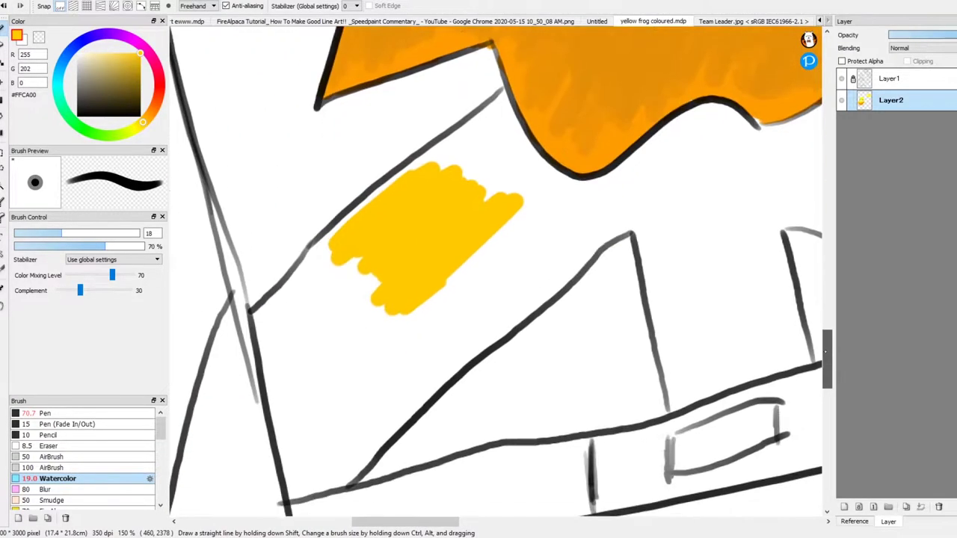
# - Extend the #FFCA00 fill of the left chest band up to the scarf and along both diagonal outlines
pyautogui.scroll(1, 442, 237)
pyautogui.moveTo(442, 237)
pyautogui.mouseDown()
pyautogui.moveTo(397, 363)
pyautogui.moveTo(339, 366)
pyautogui.moveTo(299, 205)
pyautogui.mouseUp()
pyautogui.scroll(1, 528, 289)
pyautogui.moveTo(528, 288)
pyautogui.mouseDown()
pyautogui.moveTo(586, 262)
pyautogui.moveTo(560, 211)
pyautogui.moveTo(502, 156)
pyautogui.mouseUp()
pyautogui.scroll(3, 502, 157)
pyautogui.moveTo(400, 186)
pyautogui.mouseDown()
pyautogui.moveTo(530, 270)
pyautogui.moveTo(513, 167)
pyautogui.moveTo(537, 225)
pyautogui.moveTo(651, 385)
pyautogui.moveTo(744, 341)
pyautogui.mouseUp()
pyautogui.moveTo(487, 108)
pyautogui.mouseDown()
pyautogui.moveTo(505, 76)
pyautogui.moveTo(493, 173)
pyautogui.moveTo(530, 132)
pyautogui.mouseUp()
pyautogui.moveTo(582, 221)
pyautogui.mouseDown()
pyautogui.moveTo(694, 316)
pyautogui.moveTo(746, 306)
pyautogui.mouseUp()
pyautogui.scroll(-2, 746, 306)
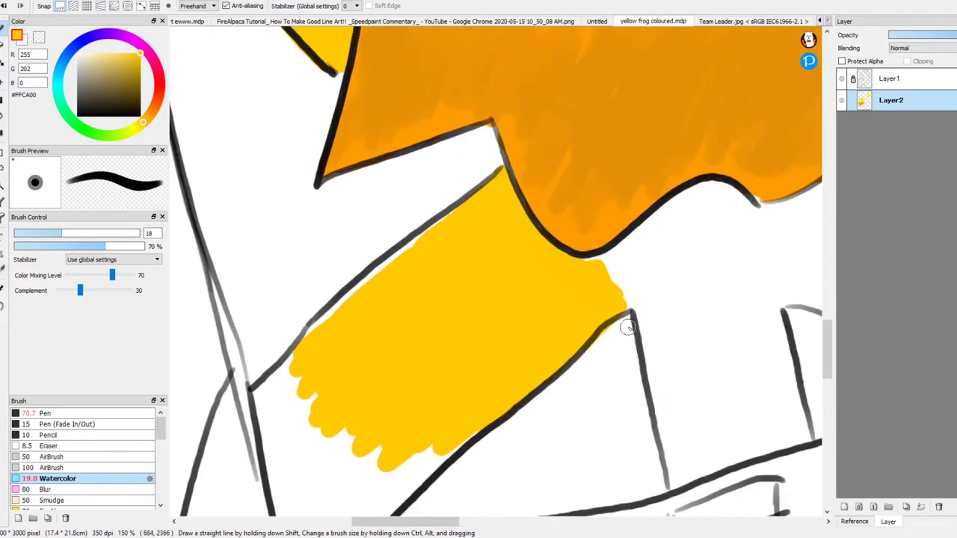
# - Fill the lower left end of the chest band with #FFCA00 down to the side outline and belt
pyautogui.scroll(-2, 696, 338)
pyautogui.scroll(2, 310, 294)
pyautogui.moveTo(310, 294); pyautogui.dragTo(524, 336)
pyautogui.scroll(1, 828, 345)
pyautogui.moveTo(407, 109)
pyautogui.mouseDown()
pyautogui.moveTo(327, 304)
pyautogui.moveTo(445, 269)
pyautogui.mouseUp()
pyautogui.scroll(1, 445, 270)
pyautogui.moveTo(322, 224)
pyautogui.mouseDown()
pyautogui.moveTo(412, 363)
pyautogui.moveTo(675, 273)
pyautogui.moveTo(523, 396)
pyautogui.mouseUp()
pyautogui.scroll(-2, 814, 295)
pyautogui.moveTo(351, 262)
pyautogui.mouseDown()
pyautogui.moveTo(356, 316)
pyautogui.moveTo(545, 299)
pyautogui.moveTo(476, 315)
pyautogui.mouseUp()
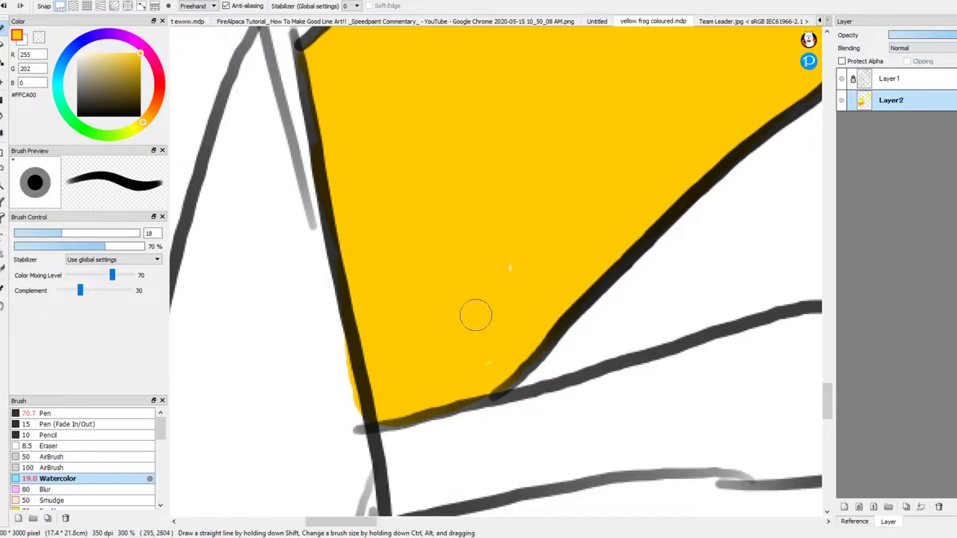
pyautogui.scroll(-3, 476, 315)
pyautogui.scroll(2, 524, 285)
# - Fill the central chest strip between the two triangular panels with #FFCA00, from the belt up to the scarf
pyautogui.moveTo(691, 125); pyautogui.dragTo(616, 253)
pyautogui.moveTo(380, 207); pyautogui.dragTo(444, 250)
pyautogui.hotkey('ctrl', 'z')
pyautogui.moveTo(352, 172)
pyautogui.mouseDown()
pyautogui.moveTo(419, 214)
pyautogui.moveTo(467, 288)
pyautogui.mouseUp()
pyautogui.scroll(2, 467, 288)
pyautogui.moveTo(263, 171)
pyautogui.mouseDown()
pyautogui.moveTo(295, 274)
pyautogui.moveTo(469, 364)
pyautogui.mouseUp()
pyautogui.moveTo(312, 402)
pyautogui.mouseDown()
pyautogui.moveTo(337, 486)
pyautogui.moveTo(349, 461)
pyautogui.moveTo(393, 445)
pyautogui.moveTo(490, 324)
pyautogui.moveTo(576, 399)
pyautogui.moveTo(551, 220)
pyautogui.moveTo(581, 309)
pyautogui.mouseUp()
pyautogui.moveTo(828, 385); pyautogui.dragTo(830, 370)
pyautogui.moveTo(419, 285)
pyautogui.mouseDown()
pyautogui.moveTo(521, 378)
pyautogui.moveTo(220, 265)
pyautogui.moveTo(327, 218)
pyautogui.moveTo(402, 217)
pyautogui.moveTo(329, 178)
pyautogui.moveTo(387, 141)
pyautogui.moveTo(440, 148)
pyautogui.mouseUp()
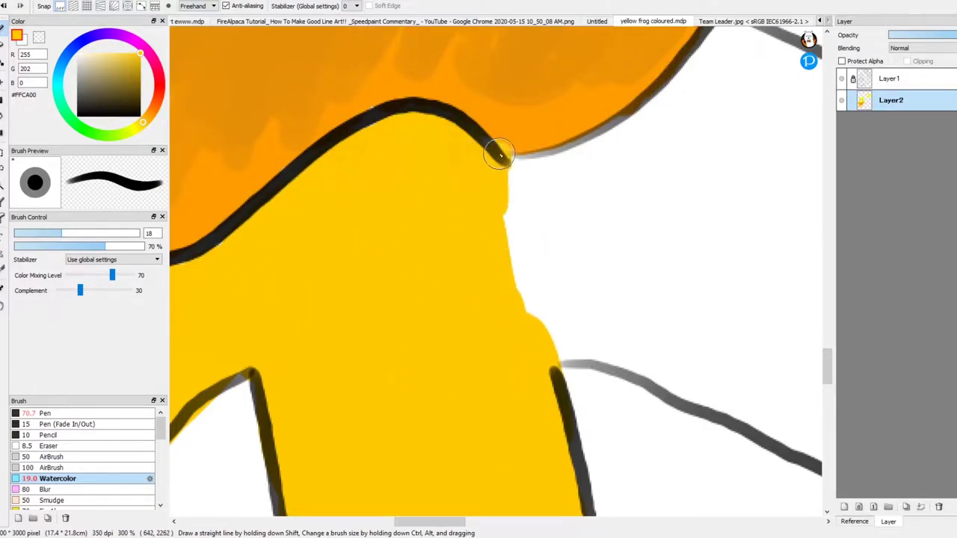
# - Fill the chest below the scarf's lower right edge with #FFCA00 up to the start of the diagonal seam
pyautogui.scroll(-3, 497, 156)
pyautogui.scroll(2, 501, 242)
pyautogui.moveTo(550, 311); pyautogui.dragTo(634, 251)
pyautogui.moveTo(572, 290)
pyautogui.mouseDown()
pyautogui.moveTo(512, 217)
pyautogui.moveTo(658, 160)
pyautogui.mouseUp()
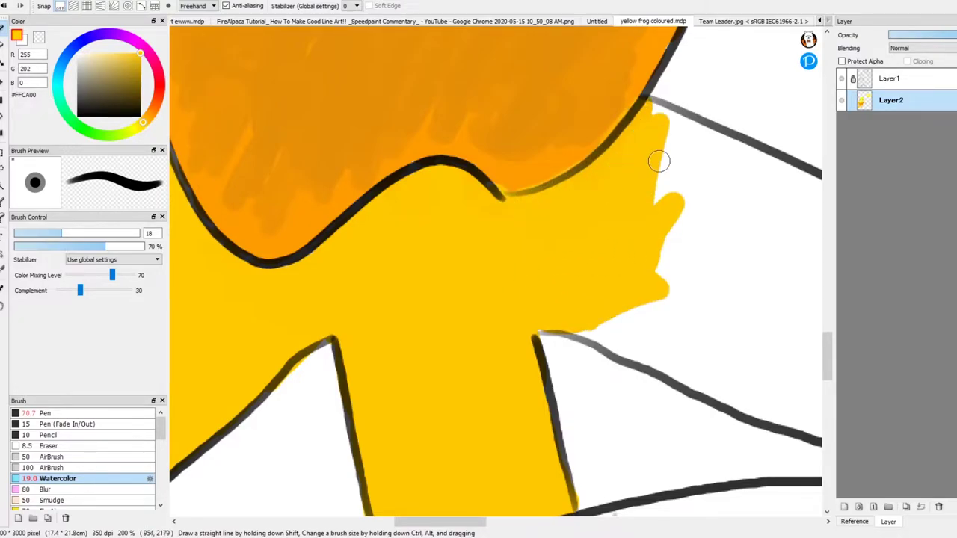
# - Extend the #FFCA00 fill of the right chest band along its lower outline to the side seam above the belt
pyautogui.scroll(-3, 658, 160)
pyautogui.scroll(3, 536, 258)
pyautogui.moveTo(407, 299)
pyautogui.mouseDown()
pyautogui.moveTo(506, 382)
pyautogui.moveTo(457, 273)
pyautogui.moveTo(513, 387)
pyautogui.moveTo(436, 222)
pyautogui.moveTo(565, 308)
pyautogui.moveTo(634, 387)
pyautogui.mouseUp()
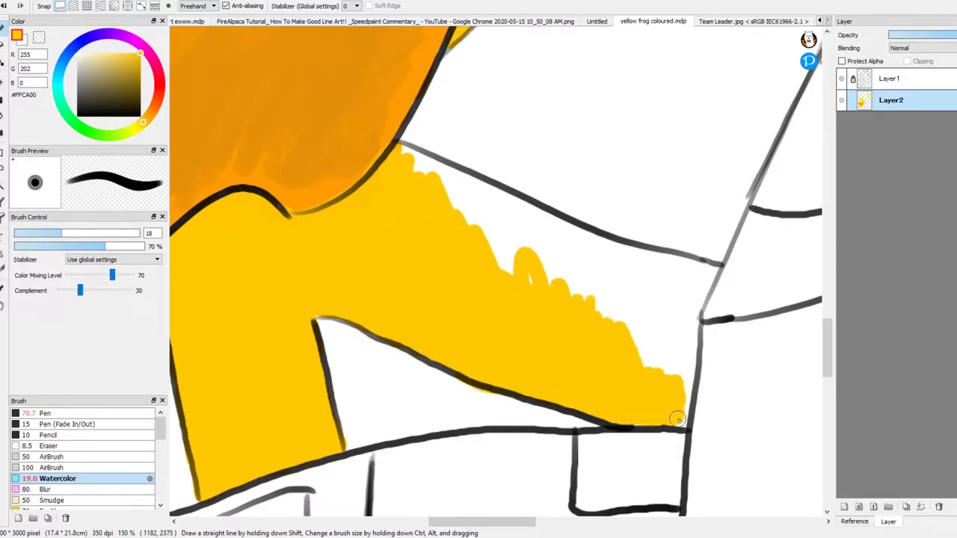
pyautogui.moveTo(594, 320); pyautogui.dragTo(433, 184)
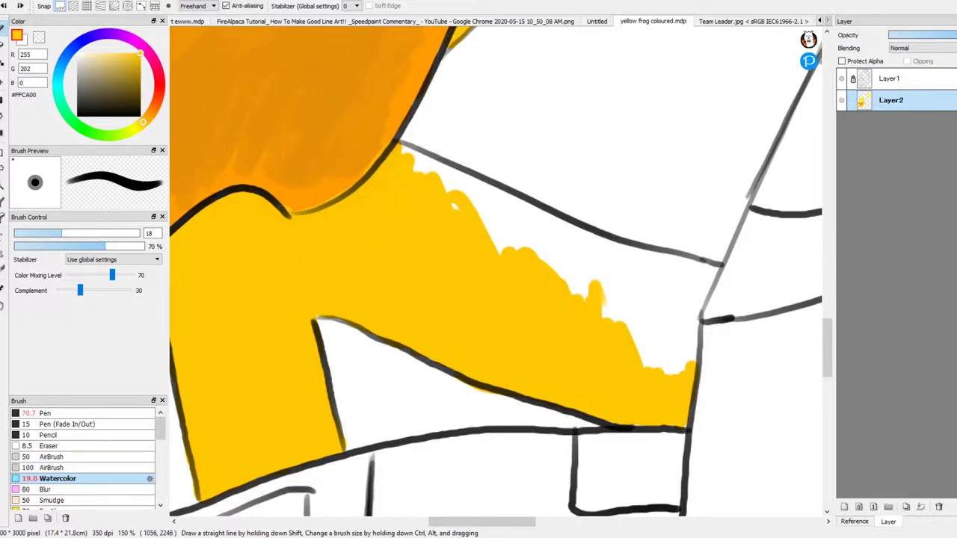
# - Fill the rest of the right chest band with #FFCA00 up to its upper outline and side seam, and save the drawing
pyautogui.moveTo(483, 196); pyautogui.dragTo(669, 299)
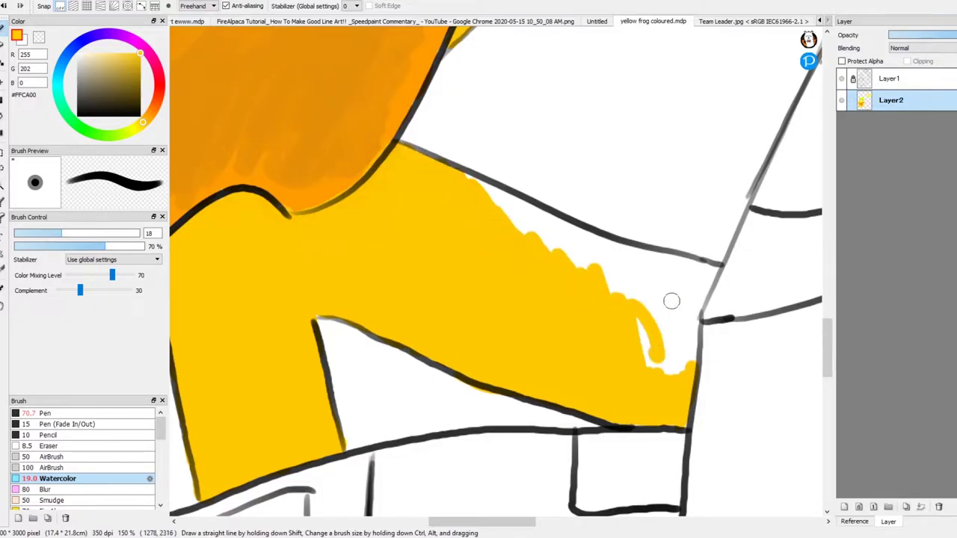
pyautogui.moveTo(524, 236); pyautogui.dragTo(495, 204)
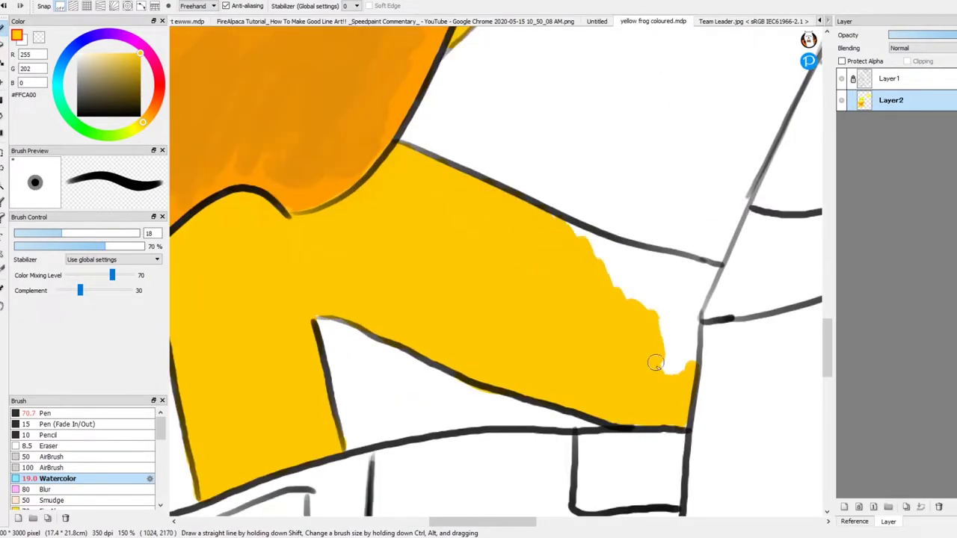
pyautogui.scroll(-2, 623, 256)
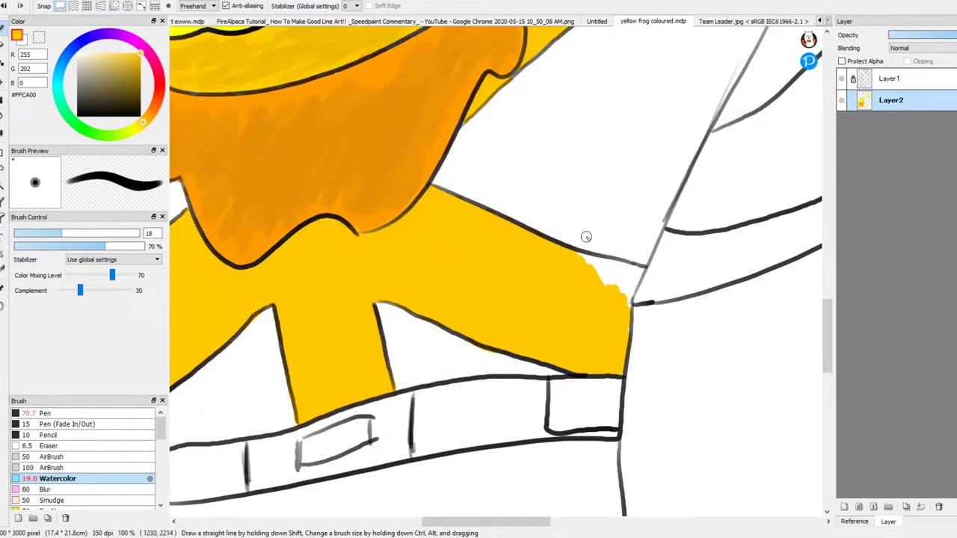
pyautogui.scroll(2, 590, 265)
pyautogui.scroll(-2, 778, 293)
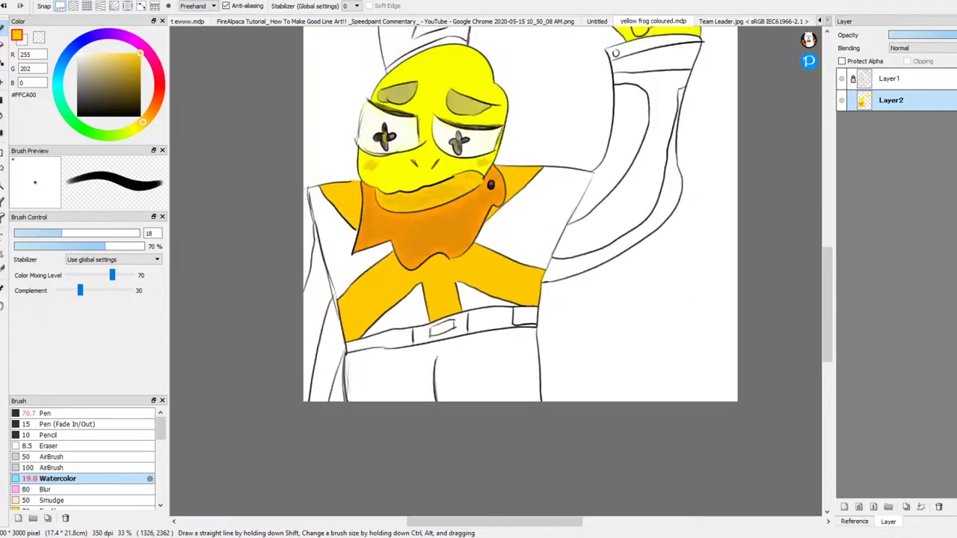
pyautogui.hotkey('ctrl', 's')
# - Fill the upper part of the lowered arm's stripe with #FFCA00, from the shoulder down along the torso outline
pyautogui.scroll(1, 251, 138)
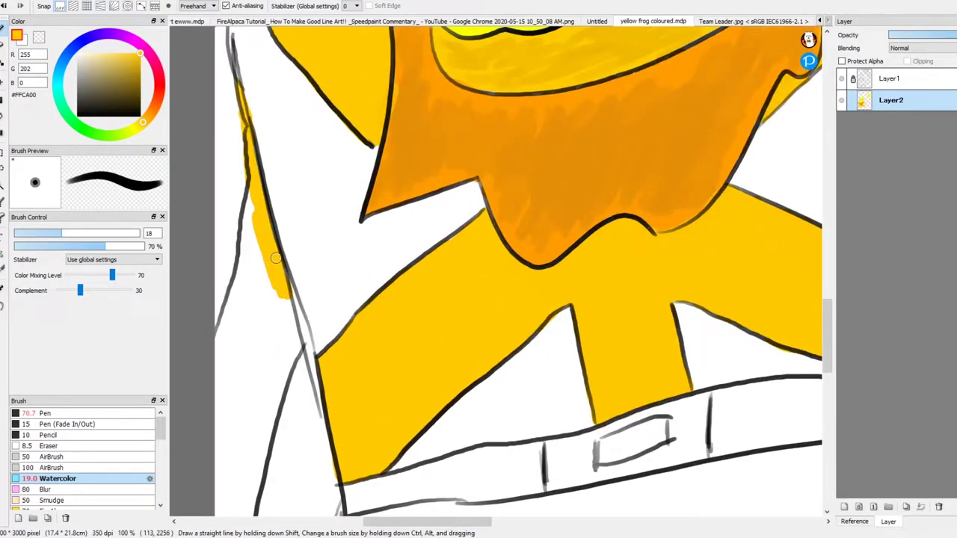
pyautogui.scroll(1, 250, 196)
pyautogui.moveTo(351, 224); pyautogui.dragTo(396, 344)
pyautogui.hotkey('ctrl', 'z')
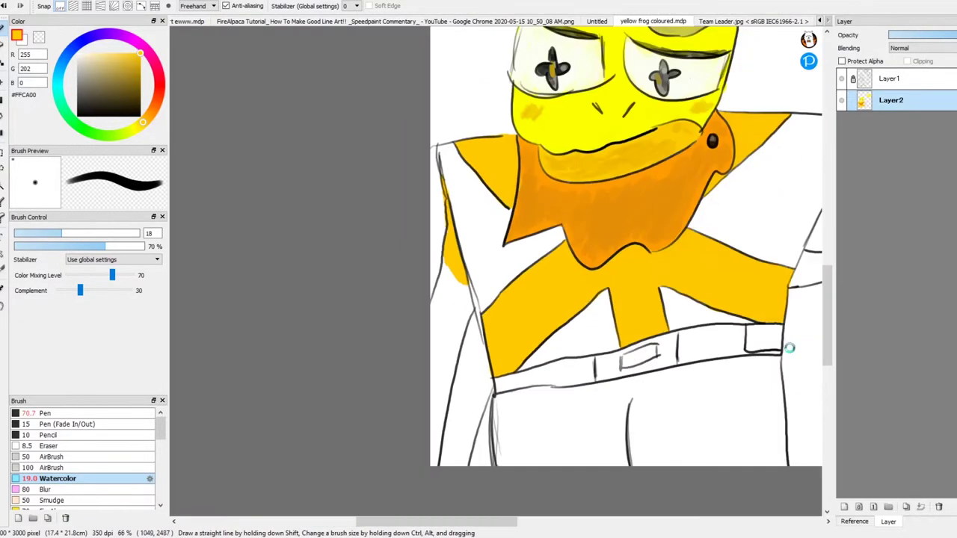
pyautogui.moveTo(338, 271)
pyautogui.mouseDown()
pyautogui.moveTo(346, 225)
pyautogui.moveTo(363, 267)
pyautogui.moveTo(317, 344)
pyautogui.mouseUp()
pyautogui.scroll(1, 381, 340)
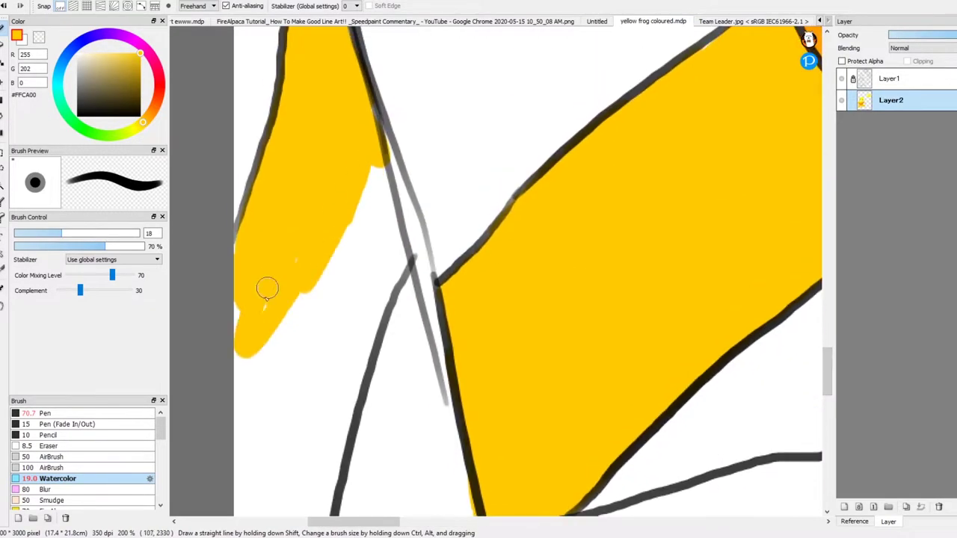
# - Resample the stripe's yellow and extend the lowered arm's fill along the canvas edge down to the bottom of the page
pyautogui.keyDown('alt'); pyautogui.click(275, 333); pyautogui.keyUp('alt')
pyautogui.scroll(-2, 355, 283)
pyautogui.hotkey('ctrl', 'z')
pyautogui.keyDown('alt'); pyautogui.click(382, 217); pyautogui.keyUp('alt')
pyautogui.moveTo(385, 225); pyautogui.dragTo(368, 276)
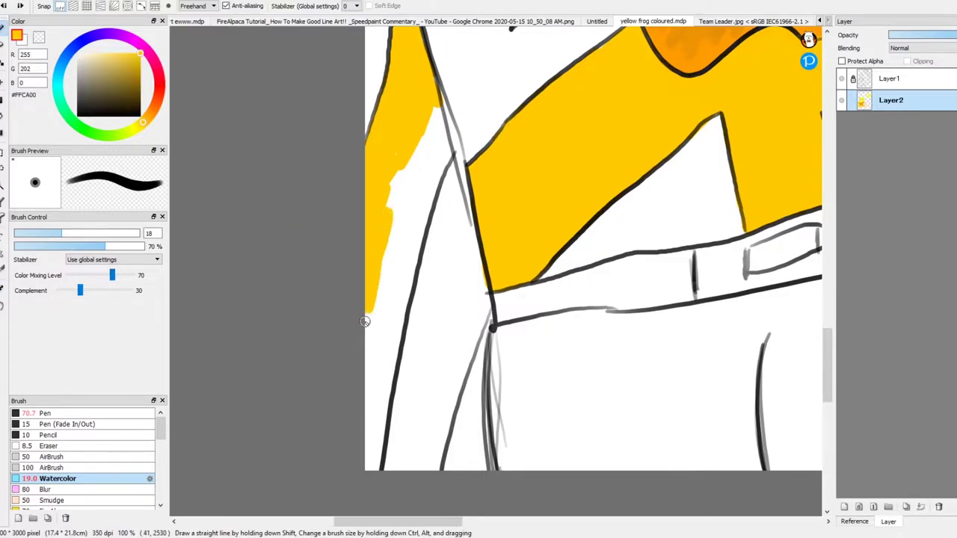
pyautogui.scroll(1, 324, 199)
pyautogui.moveTo(361, 220); pyautogui.dragTo(295, 445)
pyautogui.scroll(-2, 296, 445)
pyautogui.moveTo(311, 292); pyautogui.dragTo(301, 427)
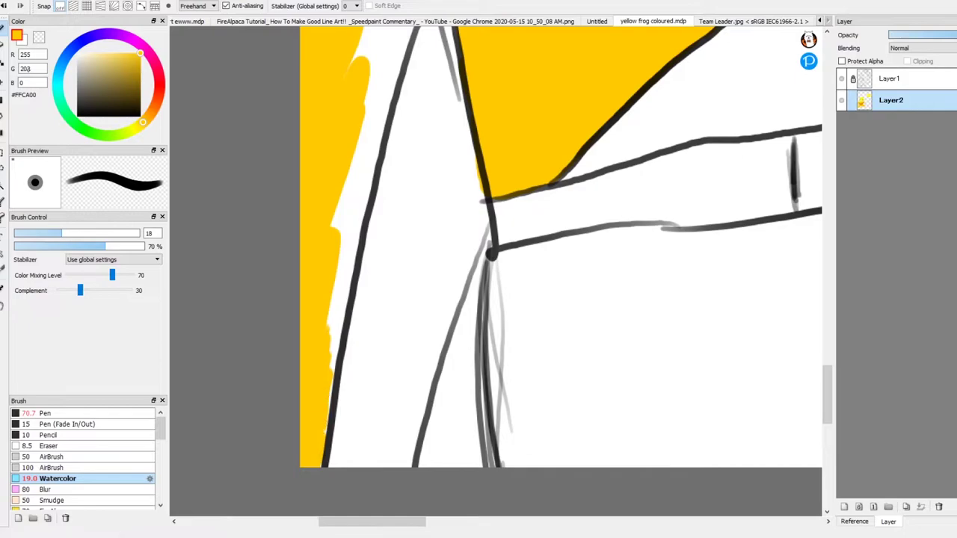
# - Fill the remaining white of the lowered arm's stripe with #FFCA00 up to its inner outline
pyautogui.moveTo(338, 274); pyautogui.dragTo(325, 363)
pyautogui.moveTo(370, 146); pyautogui.dragTo(336, 307)
pyautogui.scroll(3, 765, 295)
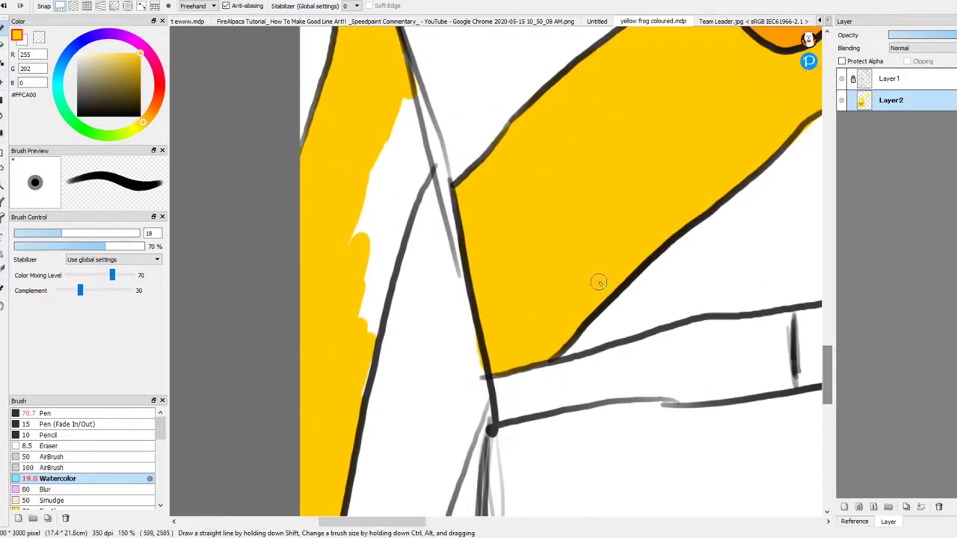
pyautogui.moveTo(397, 127); pyautogui.dragTo(353, 337)
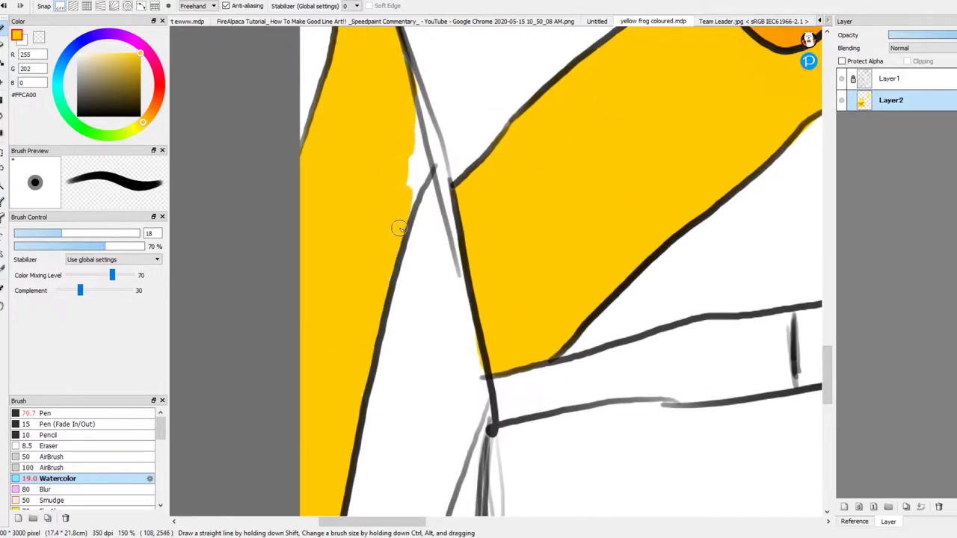
pyautogui.scroll(-5, 419, 154)
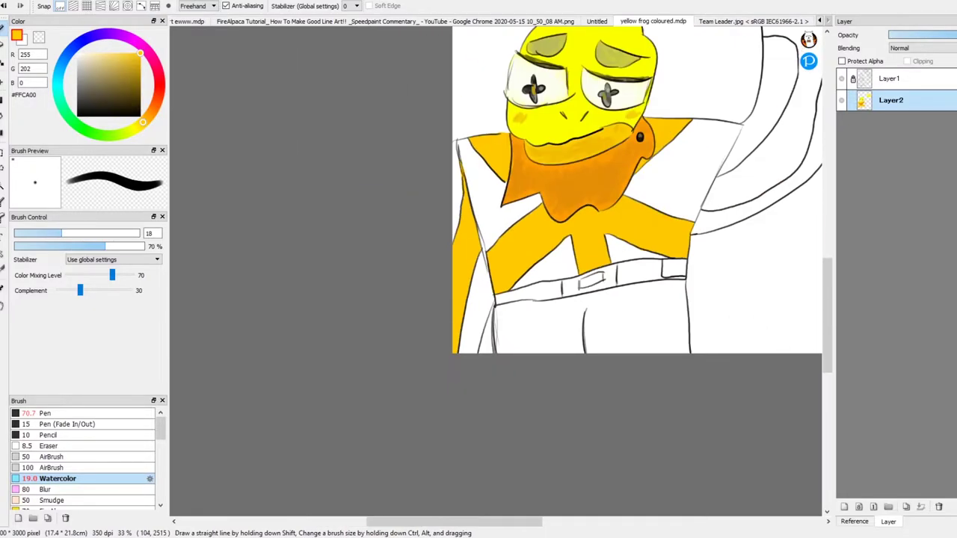
# - Fill the lower section of the raised arm's central stripe with #FFCA00, from the torso seam to the elbow bend
pyautogui.scroll(5, 423, 327)
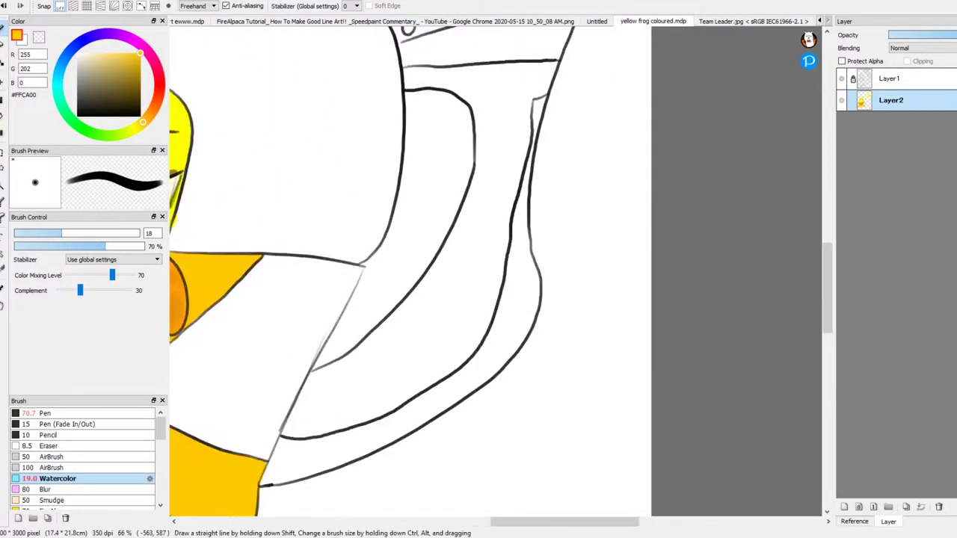
pyautogui.scroll(2, 723, 366)
pyautogui.moveTo(258, 463)
pyautogui.mouseDown()
pyautogui.moveTo(576, 281)
pyautogui.moveTo(520, 280)
pyautogui.moveTo(302, 417)
pyautogui.moveTo(313, 444)
pyautogui.moveTo(308, 431)
pyautogui.moveTo(326, 427)
pyautogui.moveTo(463, 309)
pyautogui.moveTo(287, 425)
pyautogui.moveTo(502, 270)
pyautogui.moveTo(323, 365)
pyautogui.moveTo(316, 342)
pyautogui.moveTo(457, 249)
pyautogui.moveTo(622, 174)
pyautogui.moveTo(608, 213)
pyautogui.moveTo(512, 220)
pyautogui.moveTo(454, 419)
pyautogui.moveTo(393, 456)
pyautogui.moveTo(641, 232)
pyautogui.mouseUp()
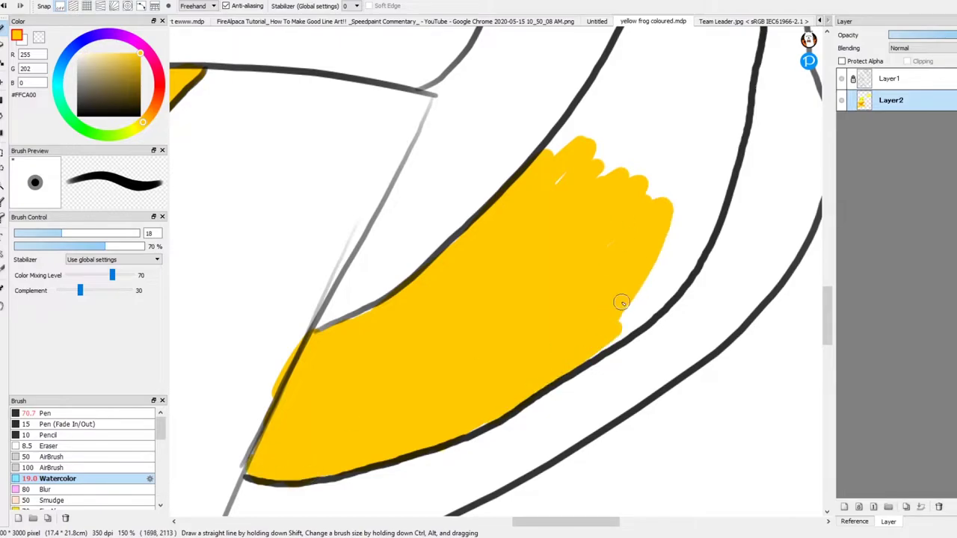
pyautogui.scroll(-2, 614, 337)
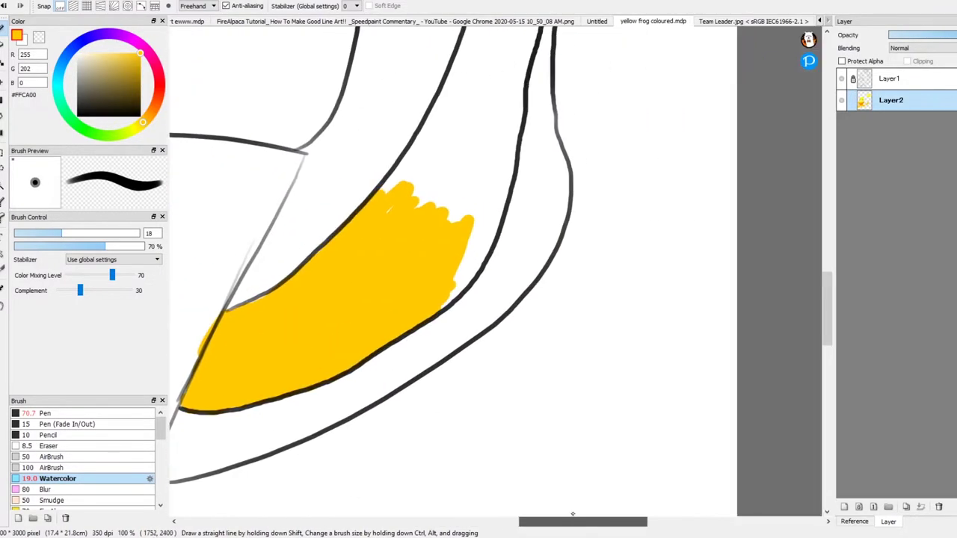
pyautogui.scroll(2, 452, 280)
pyautogui.moveTo(460, 284); pyautogui.dragTo(422, 410)
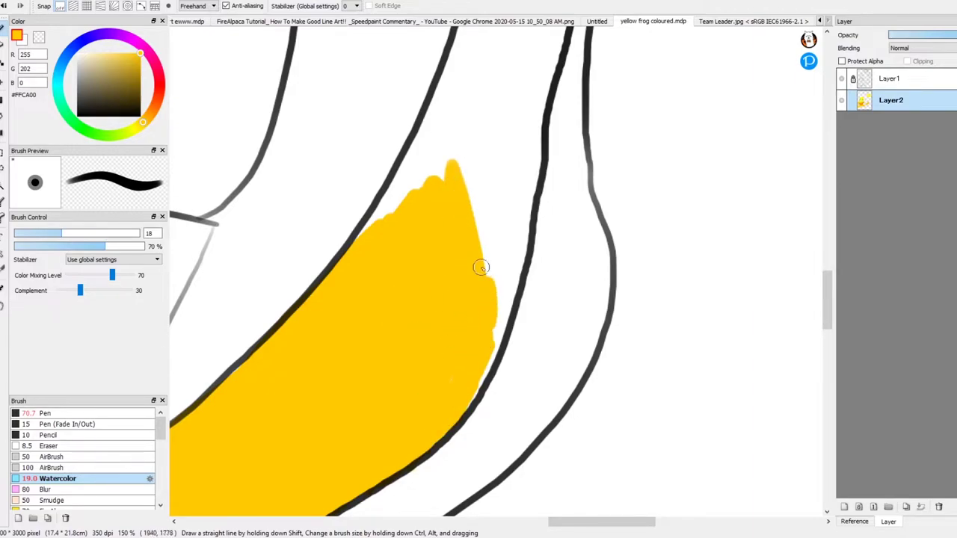
# - Extend the raised arm stripe's #FFCA00 fill past the elbow bend into the narrowing forearm section
pyautogui.moveTo(402, 175); pyautogui.dragTo(501, 303)
pyautogui.moveTo(419, 138)
pyautogui.mouseDown()
pyautogui.moveTo(508, 124)
pyautogui.moveTo(516, 202)
pyautogui.mouseUp()
pyautogui.scroll(-2, 516, 202)
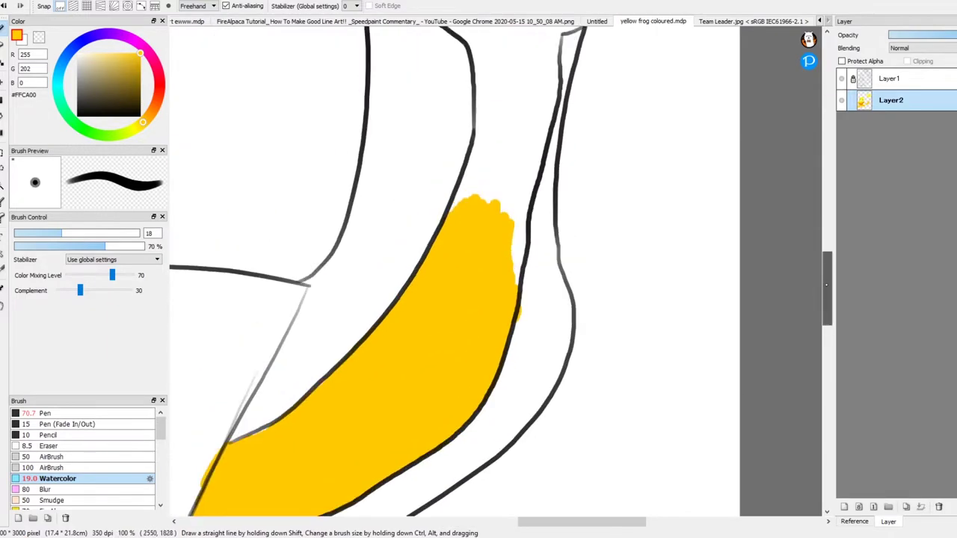
pyautogui.scroll(2, 471, 209)
pyautogui.moveTo(434, 299)
pyautogui.mouseDown()
pyautogui.moveTo(463, 216)
pyautogui.moveTo(508, 197)
pyautogui.moveTo(551, 316)
pyautogui.moveTo(512, 183)
pyautogui.mouseUp()
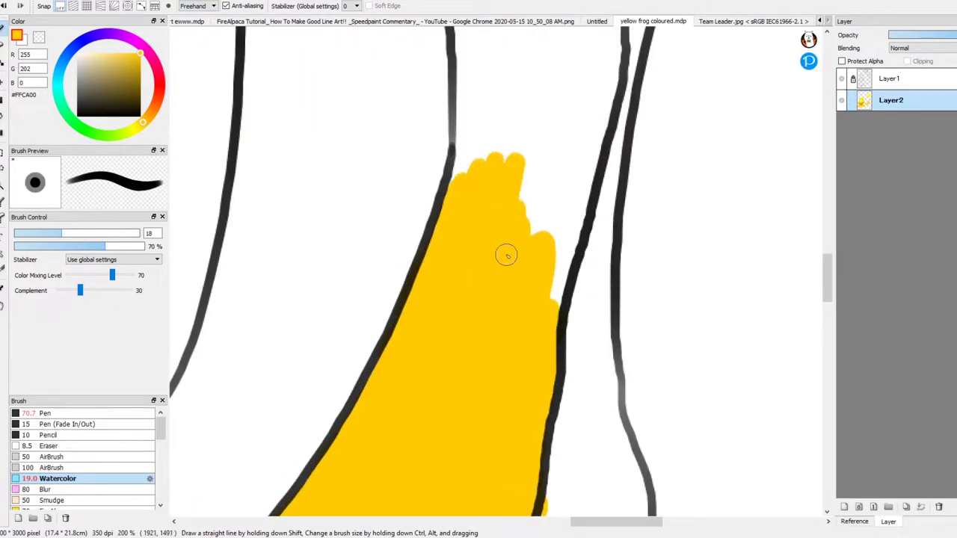
# - Continue the #FFCA00 fill up the forearm stripe to just below the line under the cuff
pyautogui.scroll(-3, 513, 183)
pyautogui.scroll(3, 493, 299)
pyautogui.scroll(-1, 486, 337)
pyautogui.moveTo(479, 299)
pyautogui.mouseDown()
pyautogui.moveTo(487, 391)
pyautogui.moveTo(581, 269)
pyautogui.mouseUp()
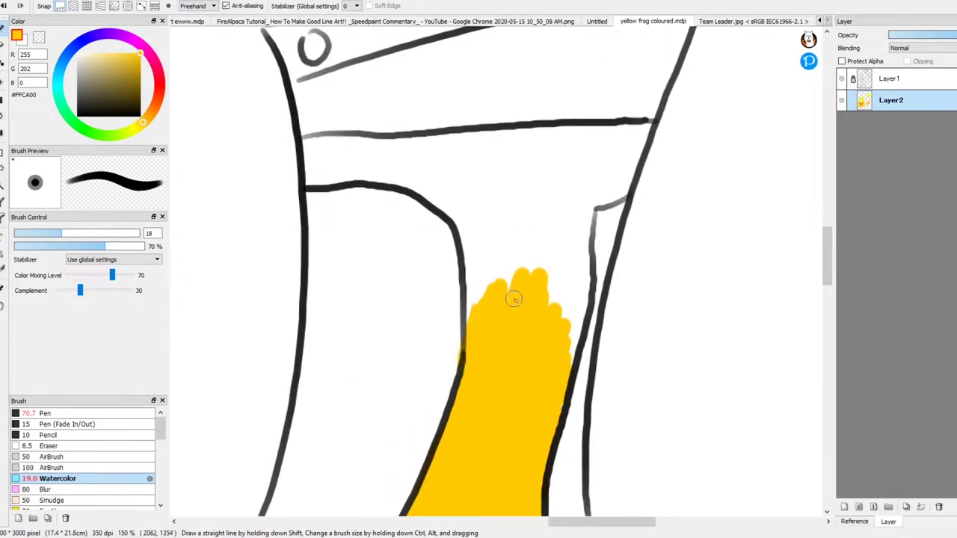
pyautogui.moveTo(478, 330)
pyautogui.mouseDown()
pyautogui.moveTo(535, 323)
pyautogui.moveTo(575, 288)
pyautogui.mouseUp()
pyautogui.moveTo(495, 162)
pyautogui.mouseDown()
pyautogui.moveTo(510, 216)
pyautogui.moveTo(581, 242)
pyautogui.mouseUp()
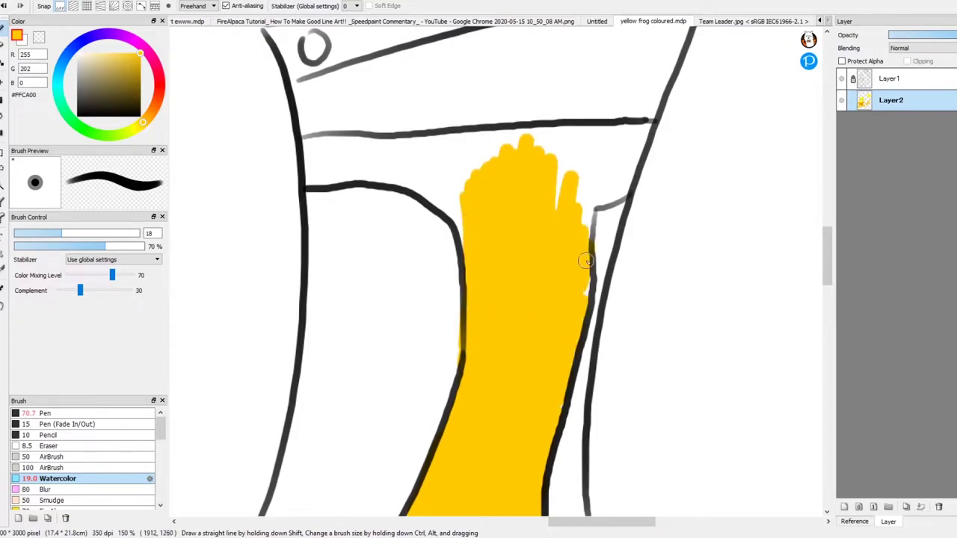
# - Fill the wide top end of the forearm stripe with #FFCA00 across to both sleeve outlines and the line above
pyautogui.scroll(-2, 581, 241)
pyautogui.scroll(2, 818, 247)
pyautogui.scroll(2, 817, 247)
pyautogui.moveTo(298, 247); pyautogui.dragTo(378, 242)
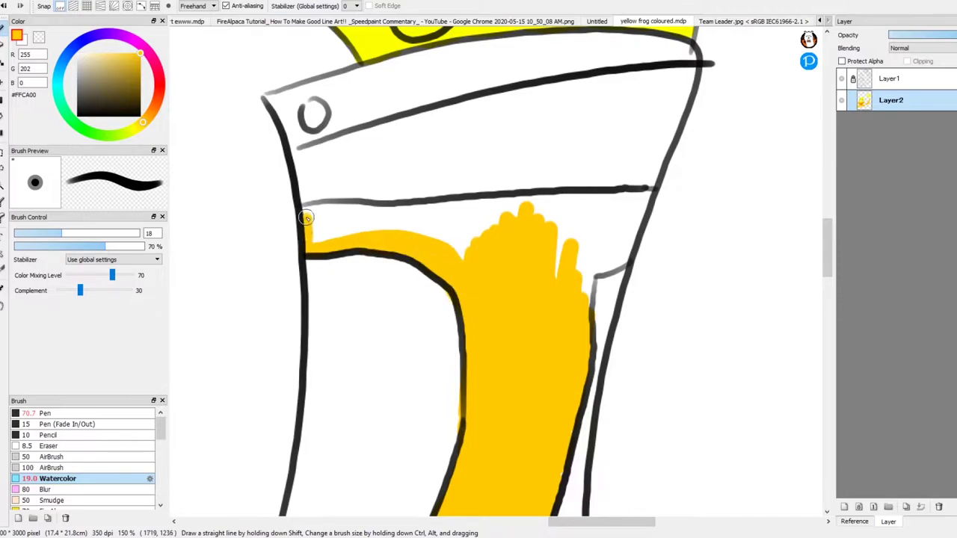
pyautogui.moveTo(653, 190); pyautogui.dragTo(583, 277)
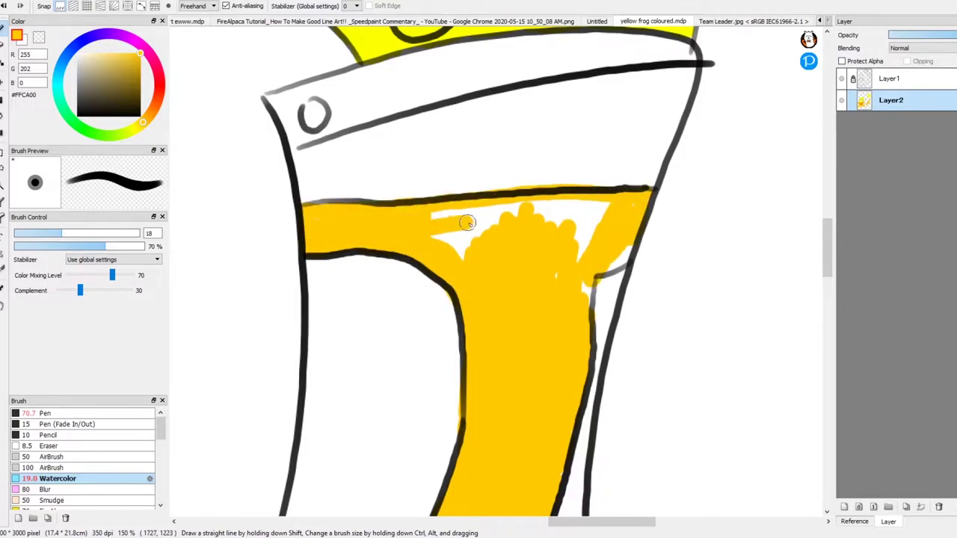
pyautogui.scroll(1, 477, 222)
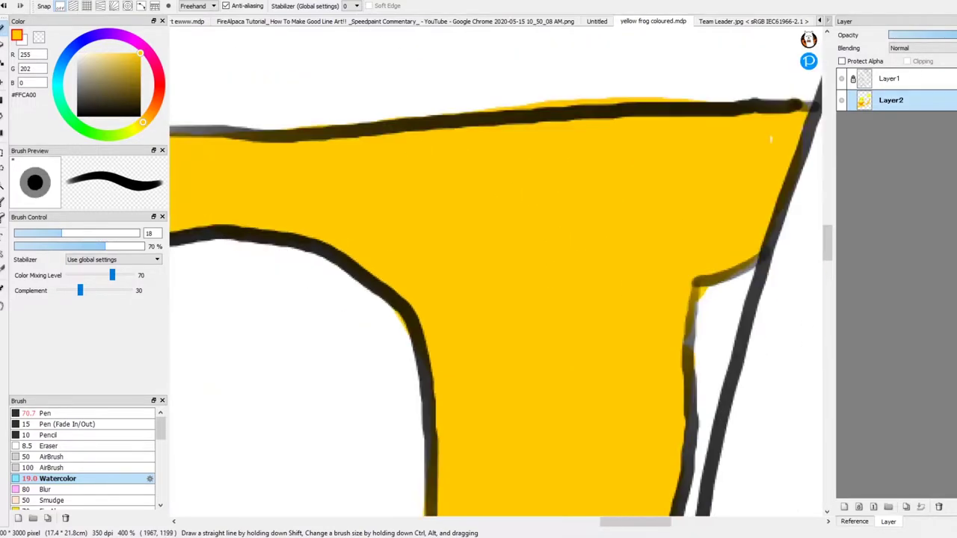
# - Choose the darker yellow #CFA300 and shade the wide top end of the raised forearm stripe
pyautogui.scroll(-4, 477, 221)
pyautogui.scroll(3, 477, 221)
pyautogui.scroll(2, 496, 272)
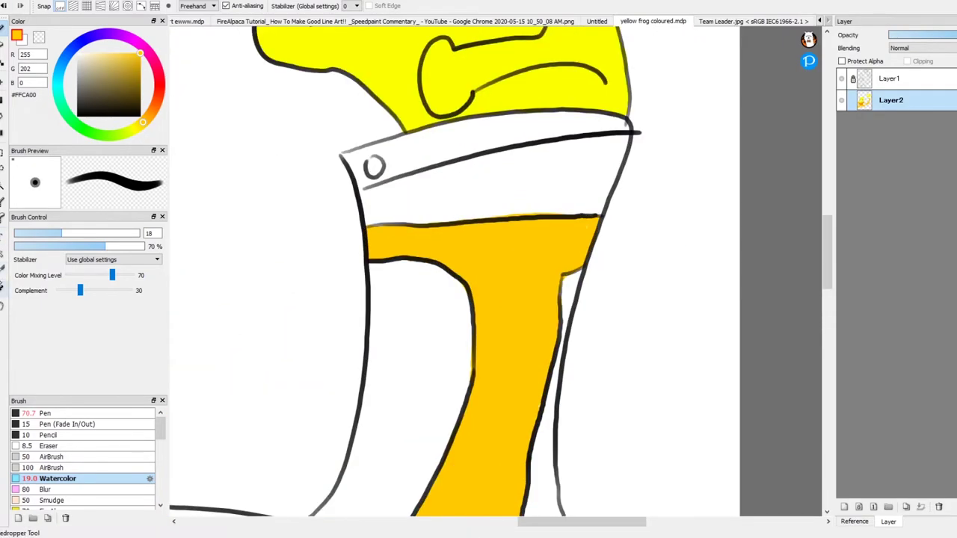
pyautogui.click(466, 233)
pyautogui.scroll(2, 467, 233)
pyautogui.moveTo(257, 220)
pyautogui.mouseDown()
pyautogui.moveTo(278, 236)
pyautogui.moveTo(428, 237)
pyautogui.moveTo(496, 223)
pyautogui.mouseUp()
pyautogui.scroll(-3, 451, 140)
pyautogui.moveTo(451, 140)
pyautogui.mouseDown()
pyautogui.moveTo(504, 220)
pyautogui.moveTo(466, 256)
pyautogui.moveTo(449, 299)
pyautogui.mouseUp()
# - Shade the raised arm's stripe with #CFA300 along its inner outline, from the forearm down past the elbow
pyautogui.scroll(-4, 504, 220)
pyautogui.scroll(4, 513, 149)
pyautogui.scroll(-1, 513, 148)
pyautogui.scroll(-2, 449, 299)
pyautogui.moveTo(351, 322); pyautogui.dragTo(452, 187)
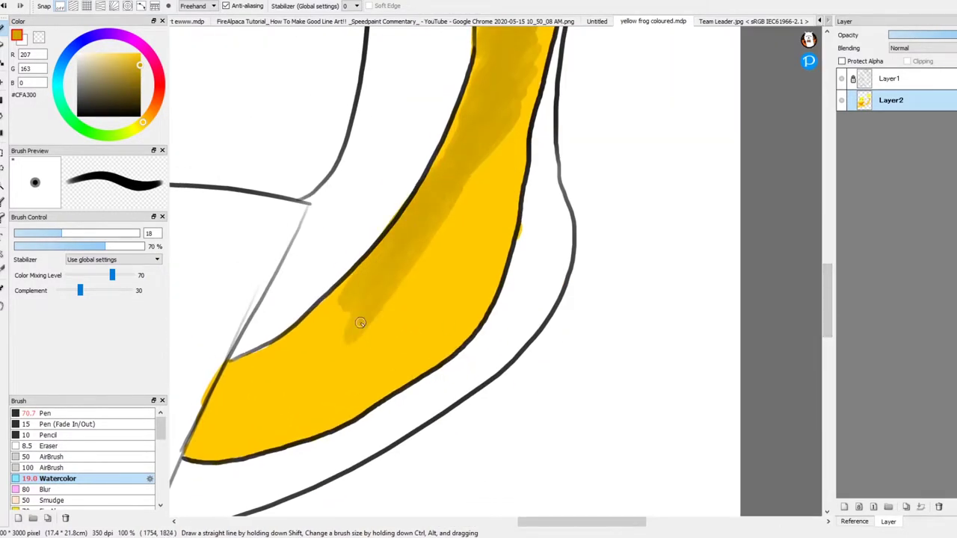
pyautogui.scroll(-2, 452, 188)
pyautogui.scroll(2, 452, 187)
pyautogui.moveTo(314, 359); pyautogui.dragTo(376, 273)
# - Add more #CFA300 shading strokes to the remaining parts of the raised arm's stripe
pyautogui.scroll(1, 376, 274)
pyautogui.moveTo(463, 150)
pyautogui.mouseDown()
pyautogui.moveTo(491, 117)
pyautogui.moveTo(404, 276)
pyautogui.moveTo(504, 188)
pyautogui.mouseUp()
pyautogui.scroll(-2, 504, 188)
pyautogui.scroll(2, 504, 187)
pyautogui.moveTo(635, 224)
pyautogui.mouseDown()
pyautogui.moveTo(500, 326)
pyautogui.moveTo(641, 338)
pyautogui.moveTo(718, 299)
pyautogui.mouseUp()
pyautogui.scroll(-3, 718, 299)
# - Shade both yellow collar pieces beside the scarf with #CFA300 strokes
pyautogui.scroll(2, 718, 299)
pyautogui.hscroll(-2, 493, 270)
pyautogui.scroll(1, 500, 266)
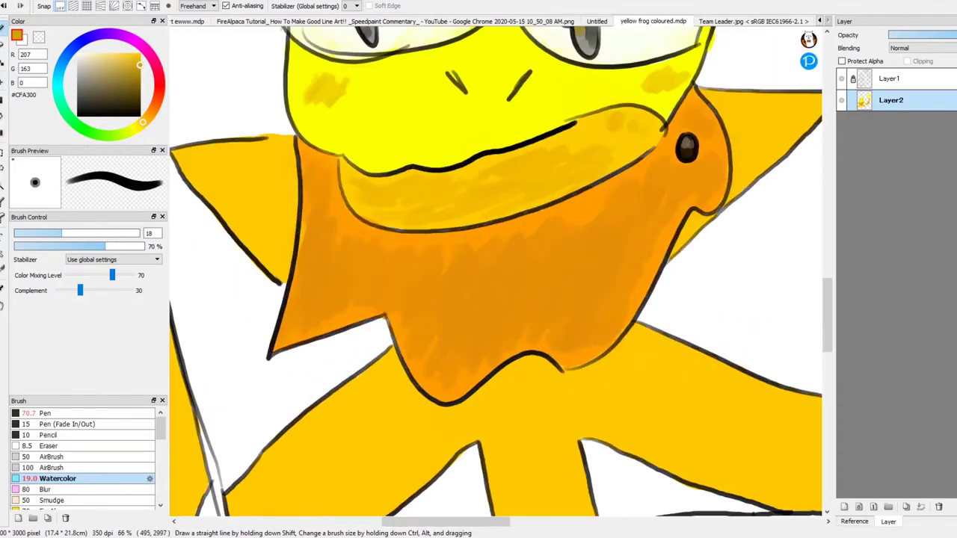
pyautogui.moveTo(225, 149); pyautogui.dragTo(292, 262)
pyautogui.moveTo(764, 136); pyautogui.dragTo(740, 160)
pyautogui.scroll(-3, 748, 149)
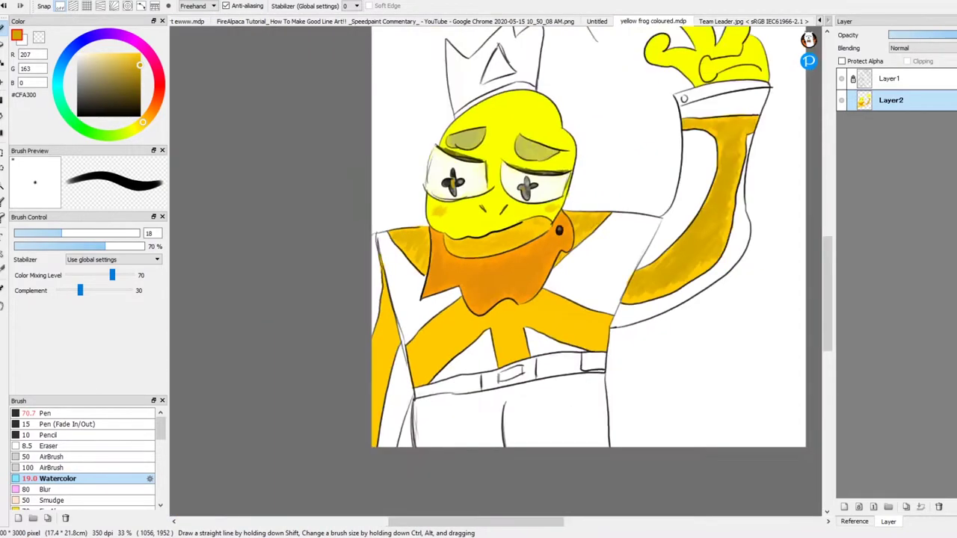
# - Shade the left and right chest bands and the central strip with diagonal #CFA300 strokes
pyautogui.scroll(2, 748, 149)
pyautogui.scroll(-1, 836, 288)
pyautogui.moveTo(328, 437)
pyautogui.mouseDown()
pyautogui.moveTo(361, 382)
pyautogui.moveTo(431, 317)
pyautogui.mouseUp()
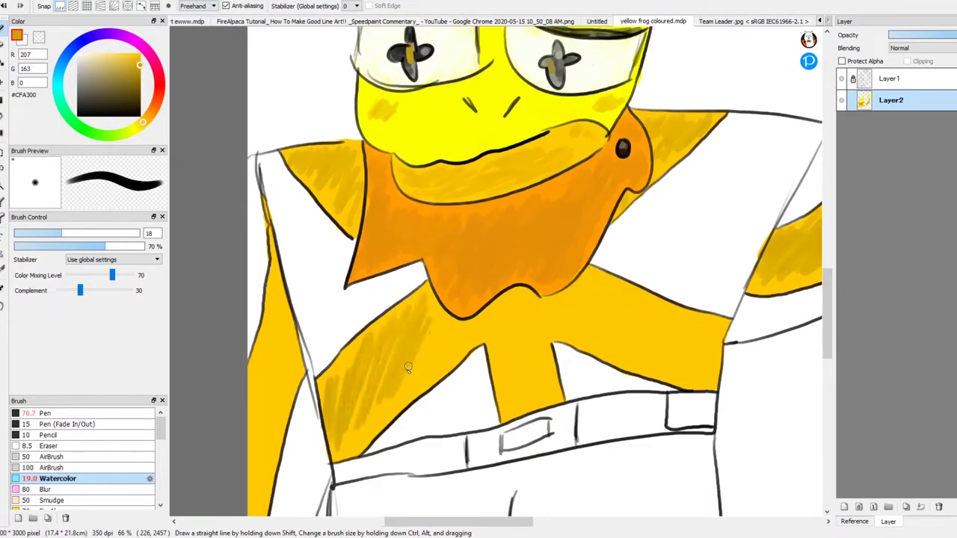
pyautogui.moveTo(524, 315); pyautogui.dragTo(710, 374)
pyautogui.scroll(-3, 711, 374)
# - Shade the lowered arm's yellow stripe with #CFA300 strokes down to the bottom of the page
pyautogui.scroll(3, 356, 263)
pyautogui.moveTo(327, 364)
pyautogui.mouseDown()
pyautogui.moveTo(323, 491)
pyautogui.moveTo(298, 440)
pyautogui.moveTo(329, 479)
pyautogui.mouseUp()
pyautogui.scroll(-2, 337, 433)
pyautogui.scroll(-3, 329, 449)
pyautogui.scroll(3, 329, 449)
pyautogui.scroll(-3, 573, 269)
# - Sample orange #FF9C00 from the Team Leader.jpg reference and bucket-fill the shirt panels beside the scarf and above the belt
pyautogui.hotkey('ctrl', 'Tab')
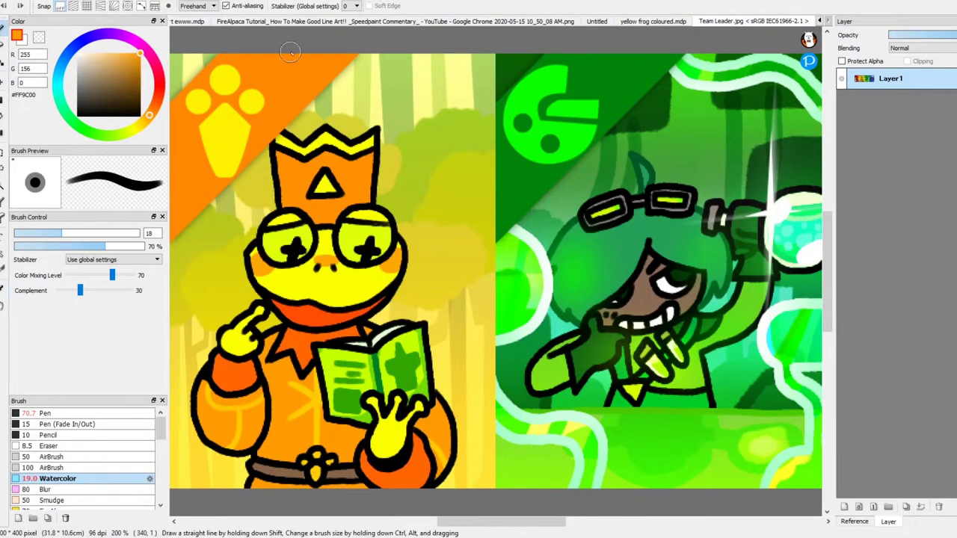
pyautogui.hotkey('ctrl', 'shift', 'Tab')
pyautogui.press('g')
pyautogui.click(419, 210)
pyautogui.click(710, 165)
pyautogui.click(508, 307)
pyautogui.click(644, 292)
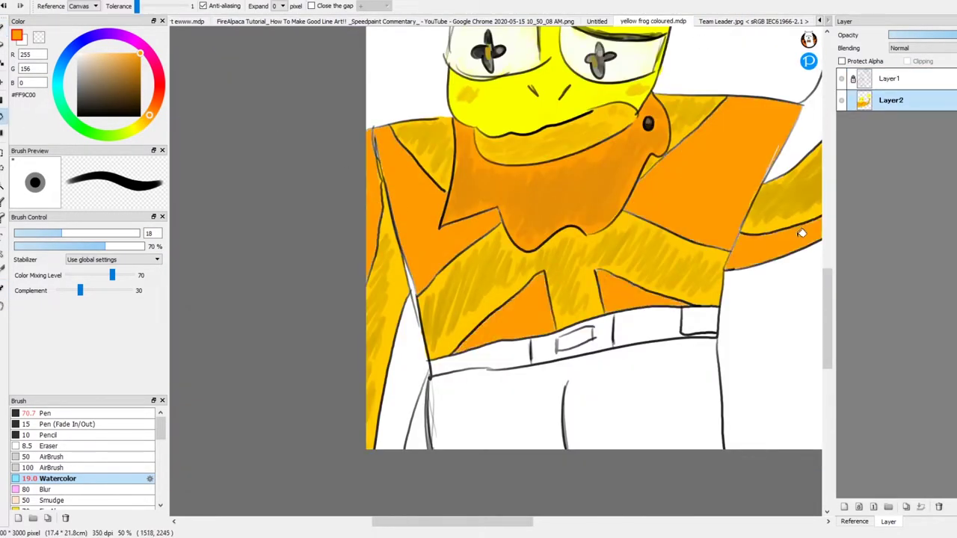
# - Bucket-fill the raised sleeve around its yellow stripe with #FF9C00, and return to the Watercolor brush for touch-ups
pyautogui.click(780, 246)
pyautogui.scroll(-2, 779, 245)
pyautogui.scroll(3, 569, 224)
pyautogui.press('b')
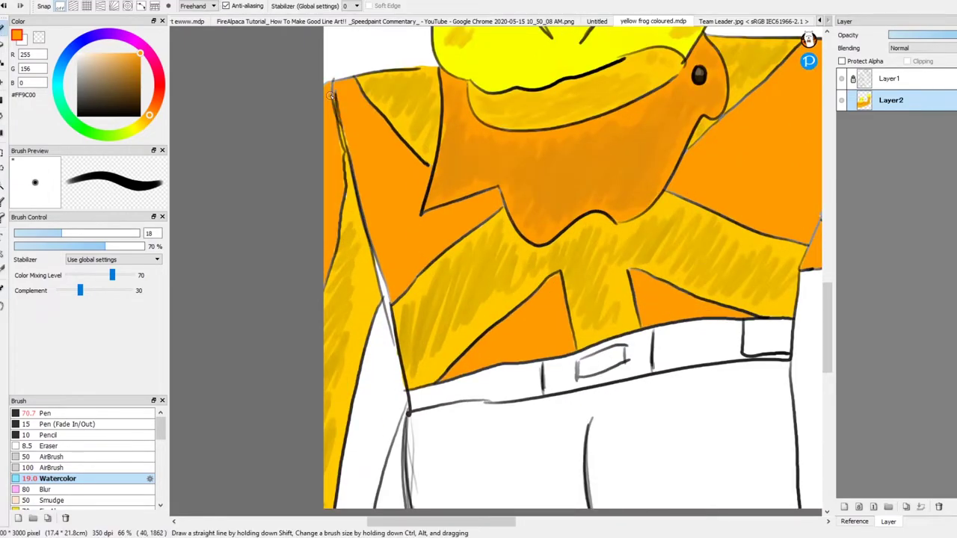
pyautogui.hscroll(4, 471, 227)
pyautogui.scroll(1, 654, 184)
pyautogui.scroll(-3, 653, 184)
pyautogui.scroll(1, 653, 184)
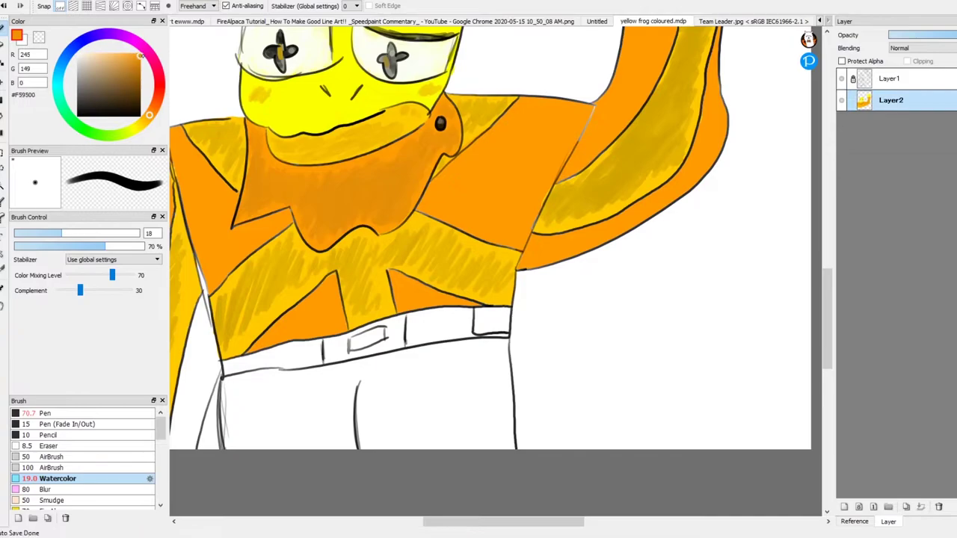
# - Shade the orange shirt panels on both sides of the scarf with darker orange #E38A00 Watercolor strokes
pyautogui.scroll(2, 452, 153)
pyautogui.moveTo(471, 240)
pyautogui.mouseDown()
pyautogui.moveTo(564, 165)
pyautogui.moveTo(501, 230)
pyautogui.moveTo(533, 367)
pyautogui.moveTo(569, 144)
pyautogui.moveTo(633, 187)
pyautogui.mouseUp()
pyautogui.scroll(-2, 633, 188)
pyautogui.scroll(2, 236, 188)
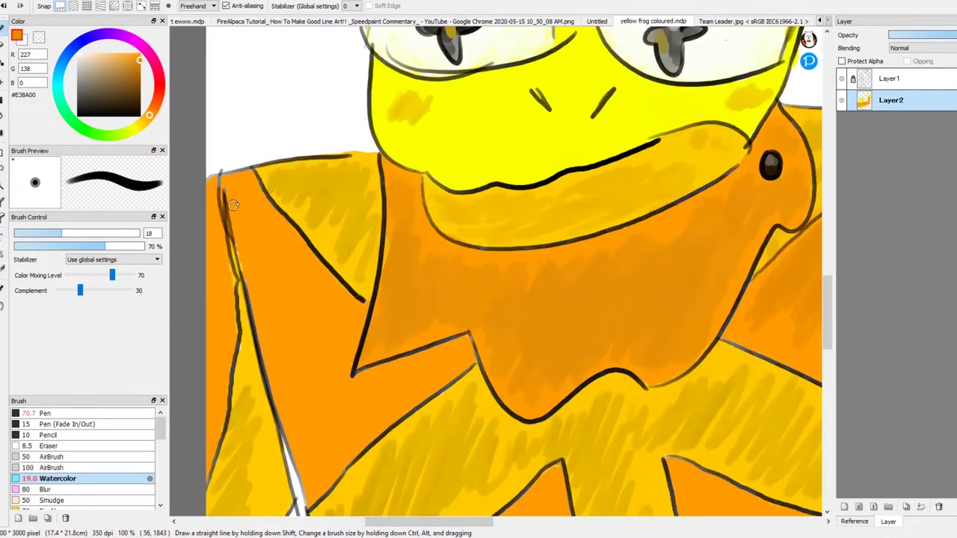
pyautogui.moveTo(277, 264)
pyautogui.mouseDown()
pyautogui.moveTo(270, 354)
pyautogui.moveTo(308, 412)
pyautogui.mouseUp()
pyautogui.scroll(-2, 486, 413)
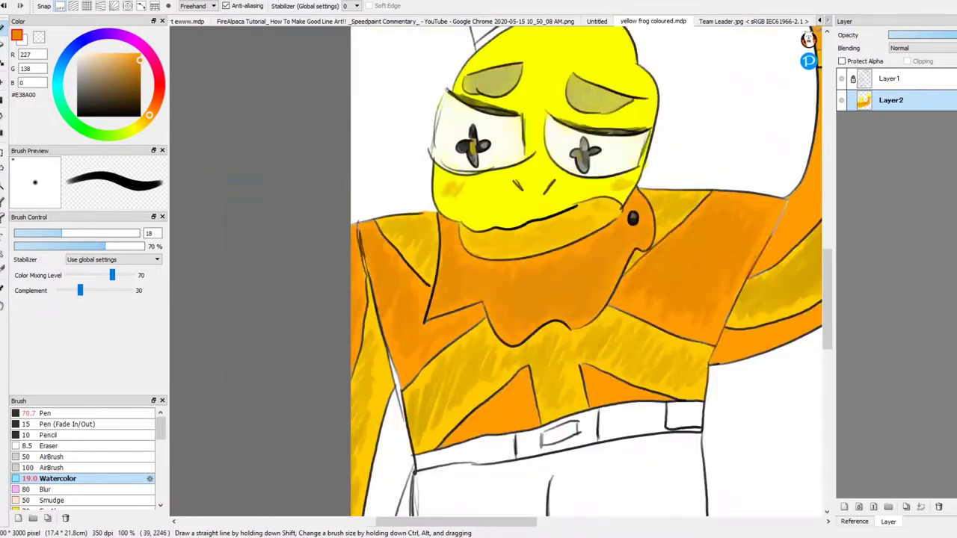
# - Shade the orange areas of the raised sleeve on both sides of its yellow stripe, and the cuff, with #E38A00
pyautogui.scroll(-2, 607, 392)
pyautogui.scroll(4, 661, 252)
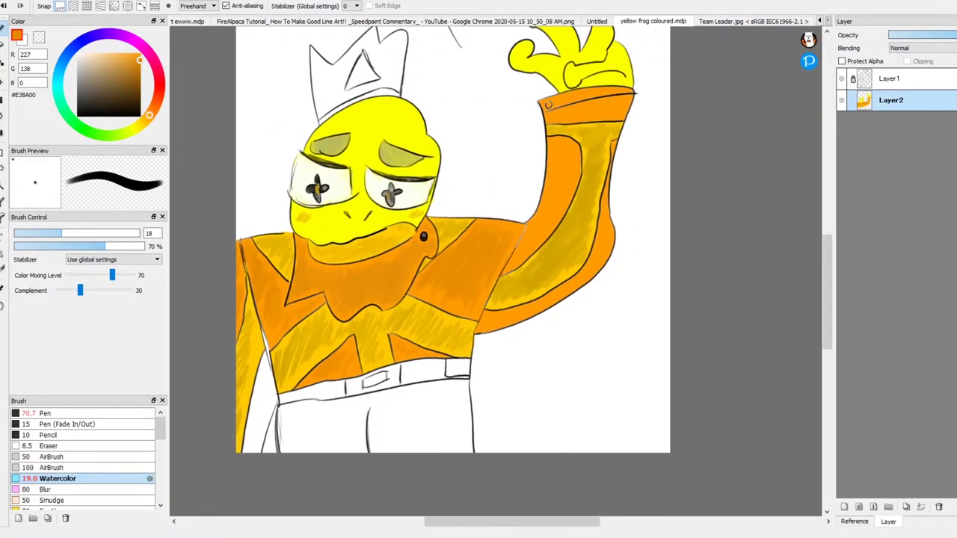
pyautogui.scroll(-2, 631, 263)
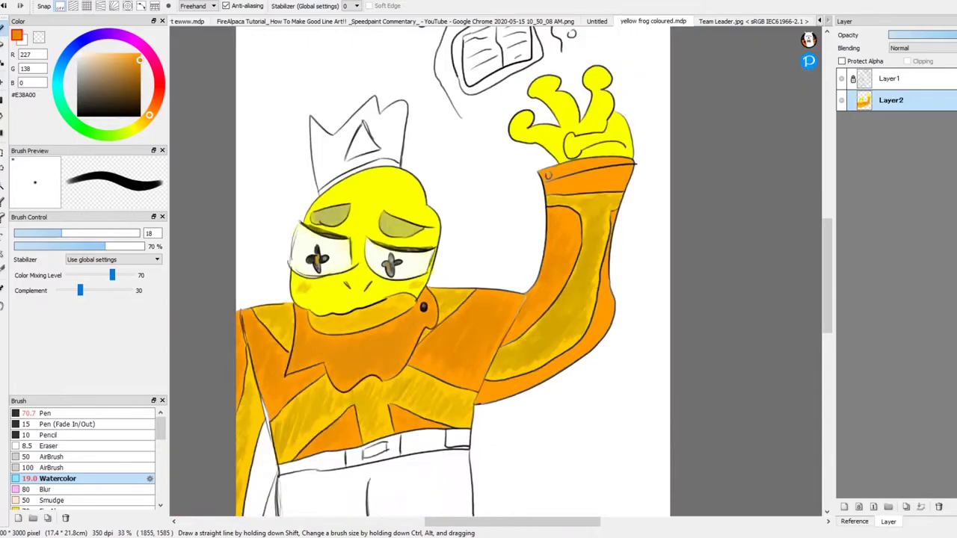
pyautogui.scroll(3, 613, 299)
pyautogui.scroll(-3, 598, 374)
pyautogui.scroll(2, 596, 513)
pyautogui.scroll(2, 596, 513)
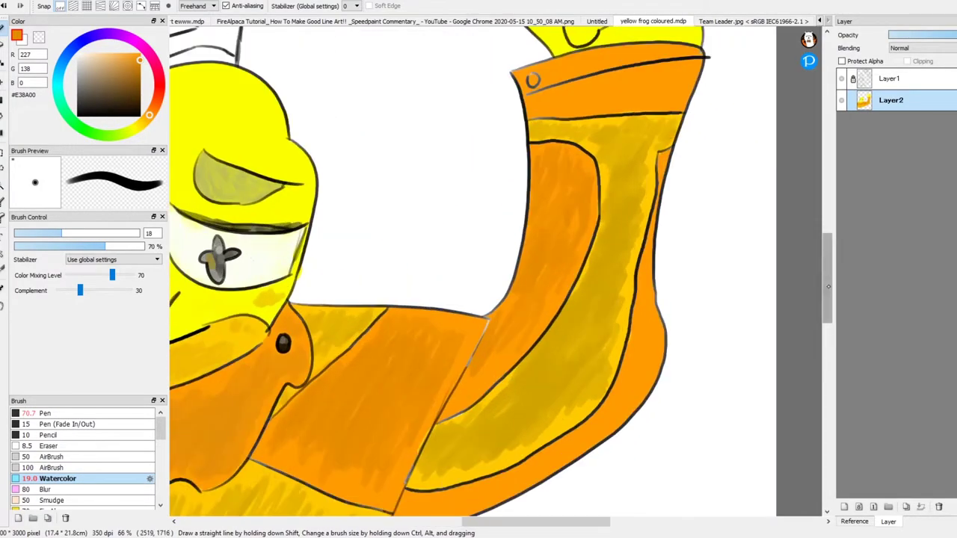
pyautogui.scroll(-1, 444, 426)
pyautogui.scroll(-2, 645, 172)
pyautogui.scroll(2, 547, 236)
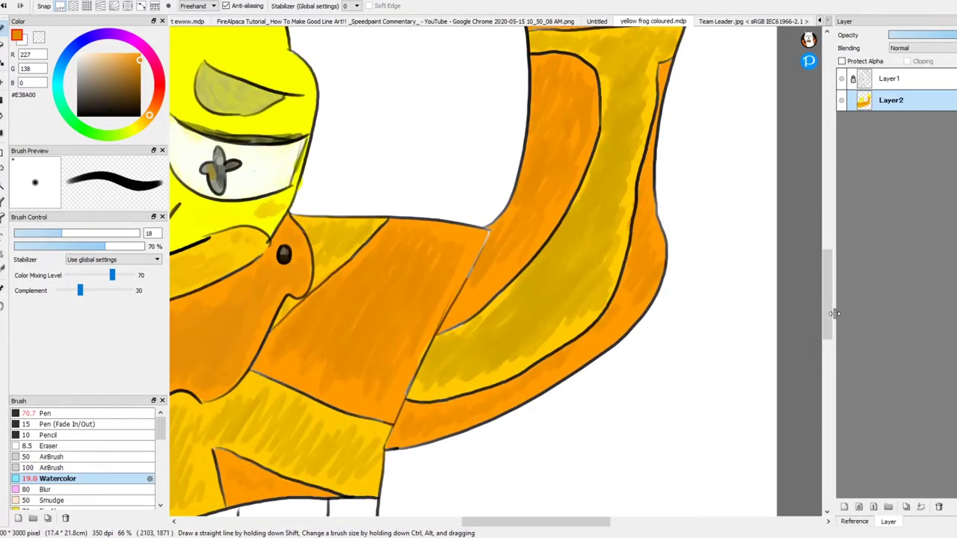
# - Paint the button on the raised cuff yellow #FAFF00 and shade around the frog's nostrils with #D7DC00
pyautogui.keyDown('alt'); pyautogui.click(534, 210); pyautogui.keyUp('alt')
pyautogui.scroll(-3, 539, 199)
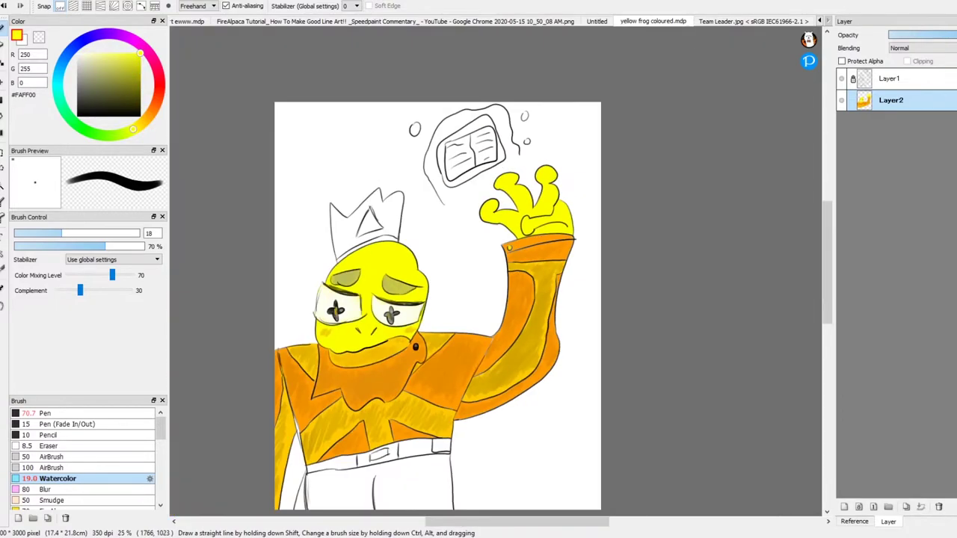
pyautogui.scroll(2, 524, 217)
pyautogui.keyDown('alt'); pyautogui.click(523, 224); pyautogui.keyUp('alt')
pyautogui.scroll(2, 553, 314)
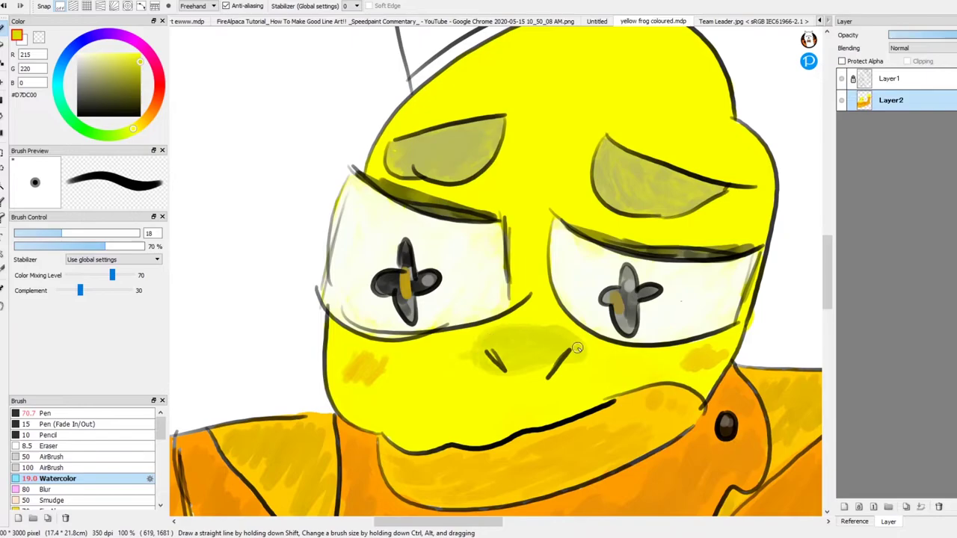
pyautogui.scroll(-3, 574, 346)
pyautogui.scroll(1, 544, 292)
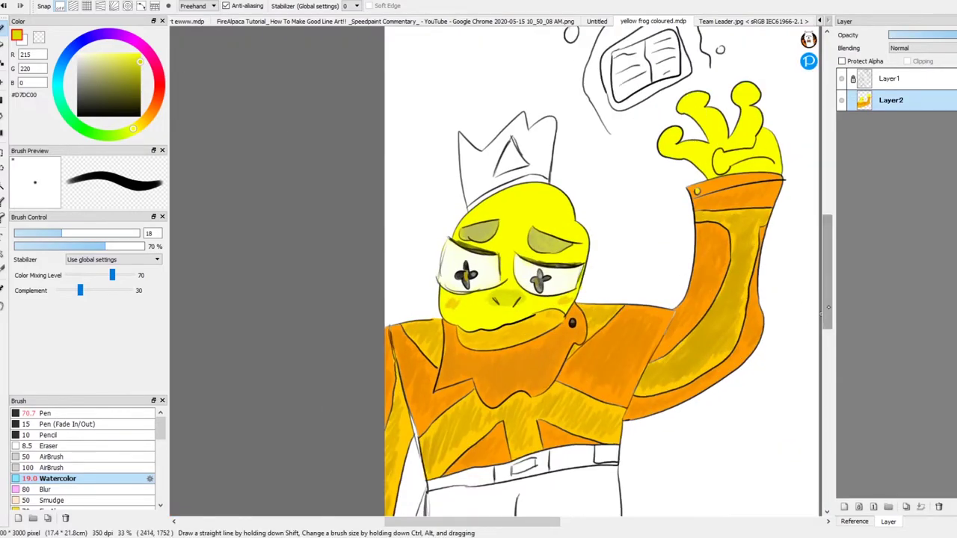
# - Fill the lowered arm's unpainted sleeve area with orange #FF9C00 and shade it with #EE9000 strokes
pyautogui.scroll(-2, 734, 251)
pyautogui.keyDown('alt'); pyautogui.click(735, 251); pyautogui.keyUp('alt')
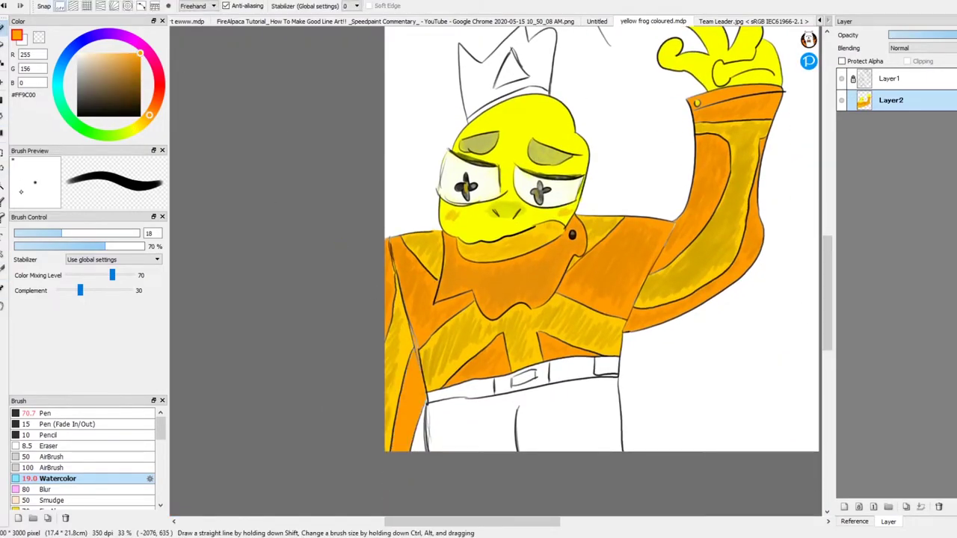
pyautogui.keyDown('alt'); pyautogui.click(452, 225); pyautogui.keyUp('alt')
pyautogui.scroll(3, 452, 224)
pyautogui.scroll(-1, 251, 319)
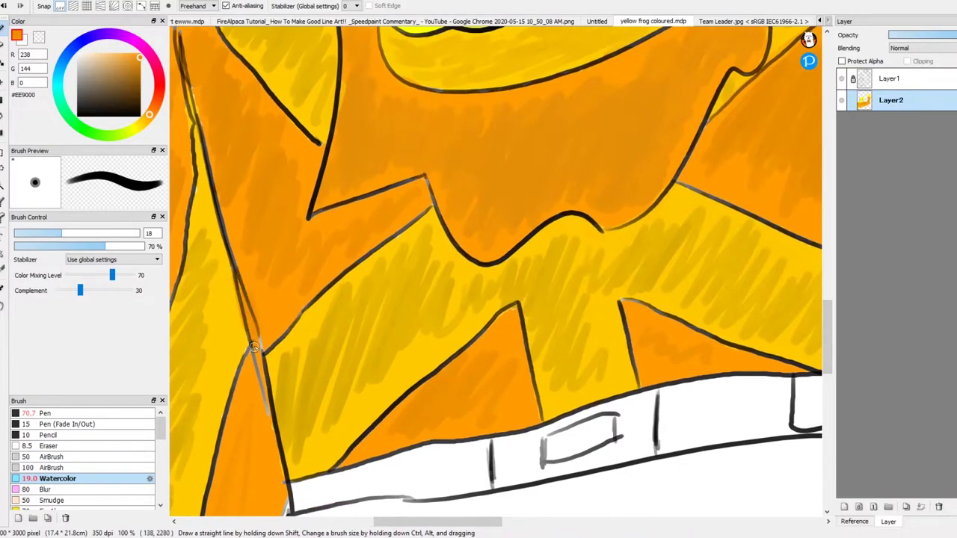
pyautogui.scroll(-5, 738, 260)
pyautogui.scroll(-3, 232, 391)
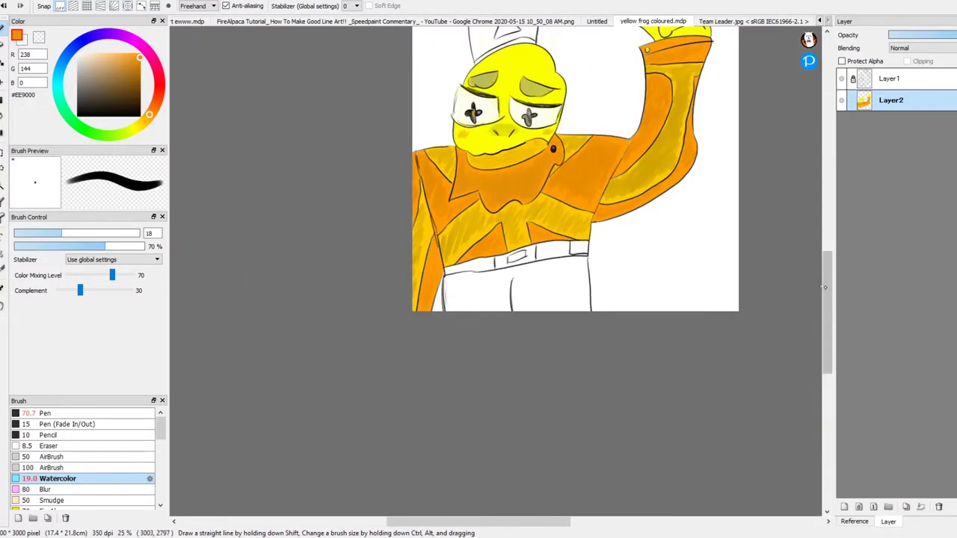
pyautogui.scroll(2, 819, 293)
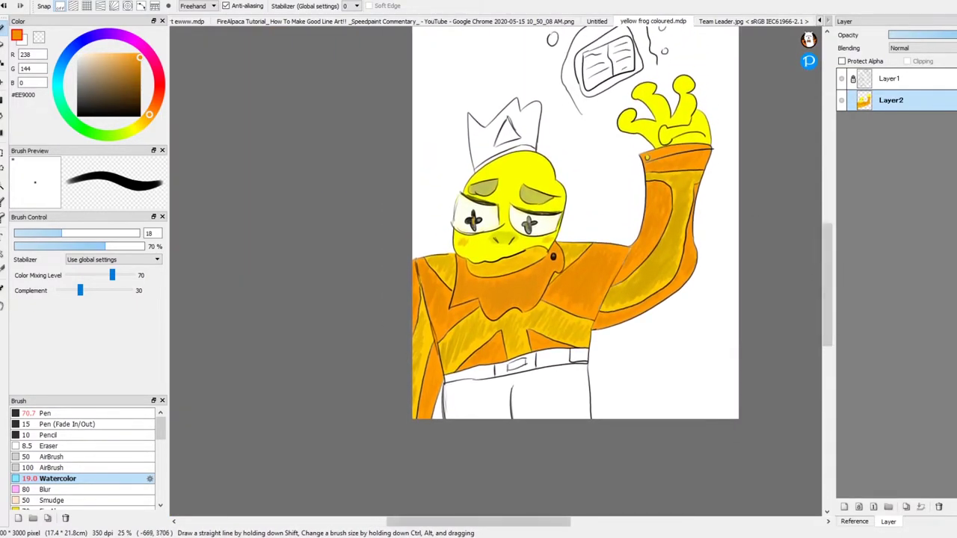
# - Bucket-fill the trousers below the belt with light orange #FFB444 and return to the Watercolor brush for touch-ups
pyautogui.scroll(2, 456, 398)
pyautogui.scroll(-4, 457, 398)
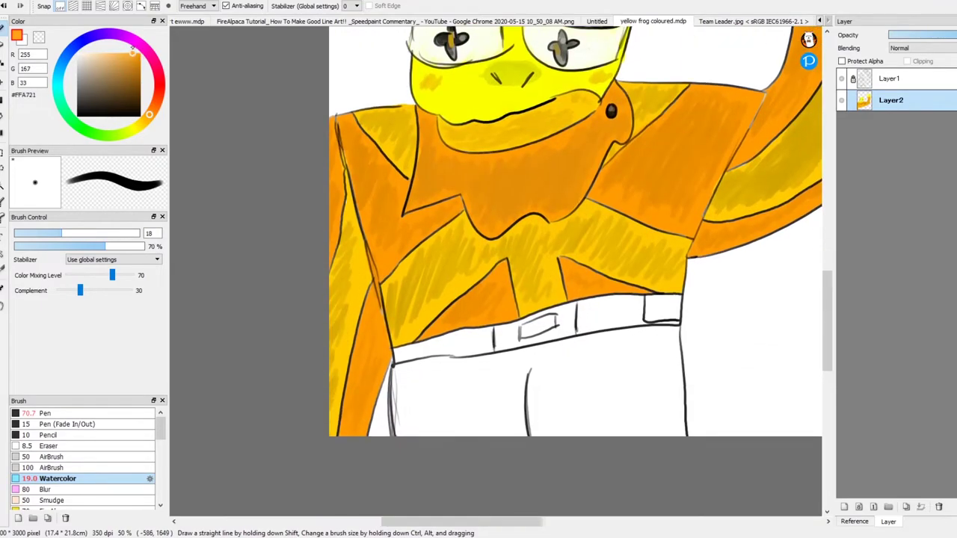
pyautogui.press('f')
pyautogui.click(456, 398)
pyautogui.scroll(3, 456, 398)
pyautogui.press('b')
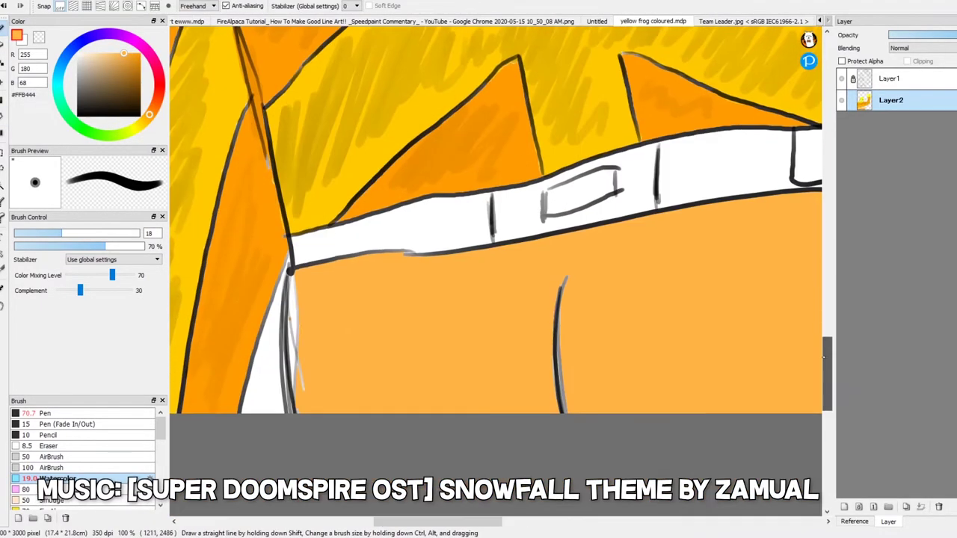
pyautogui.scroll(-3, 192, 294)
pyautogui.scroll(2, 224, 78)
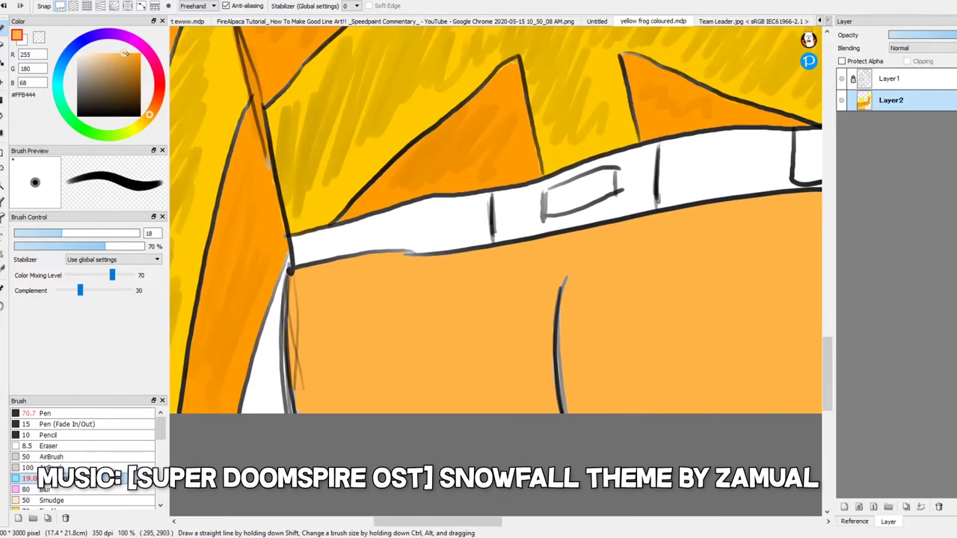
pyautogui.moveTo(314, 291)
pyautogui.mouseDown()
pyautogui.moveTo(411, 300)
pyautogui.moveTo(430, 348)
pyautogui.moveTo(504, 385)
pyautogui.mouseUp()
pyautogui.scroll(-2, 504, 385)
pyautogui.scroll(2, 504, 384)
pyautogui.hotkey('ctrl', 'z')
# - Shade both trouser legs with soft diagonal strokes of #F7AB39
pyautogui.keyDown('alt'); pyautogui.click(363, 299); pyautogui.keyUp('alt')
pyautogui.moveTo(363, 300)
pyautogui.mouseDown()
pyautogui.moveTo(426, 293)
pyautogui.moveTo(501, 308)
pyautogui.mouseUp()
pyautogui.scroll(-2, 731, 359)
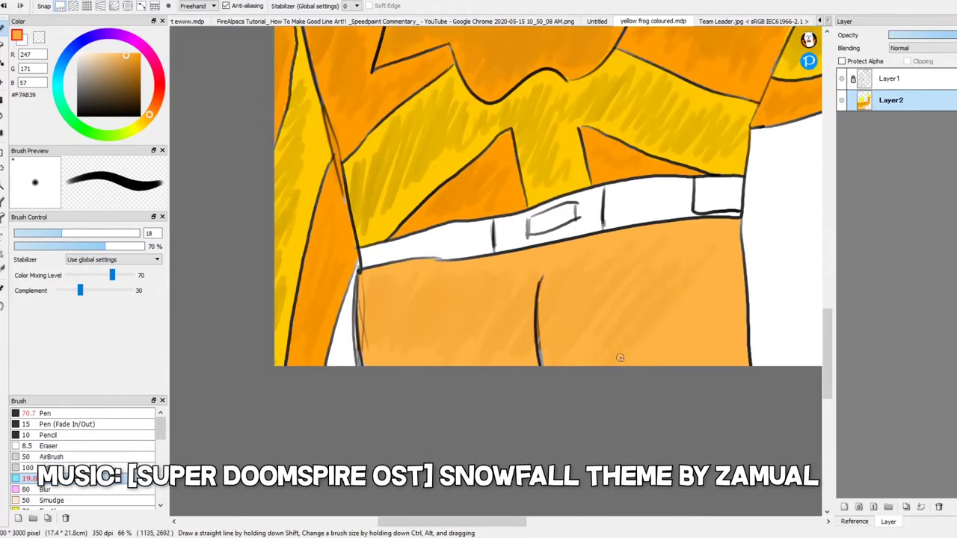
pyautogui.scroll(-3, 710, 355)
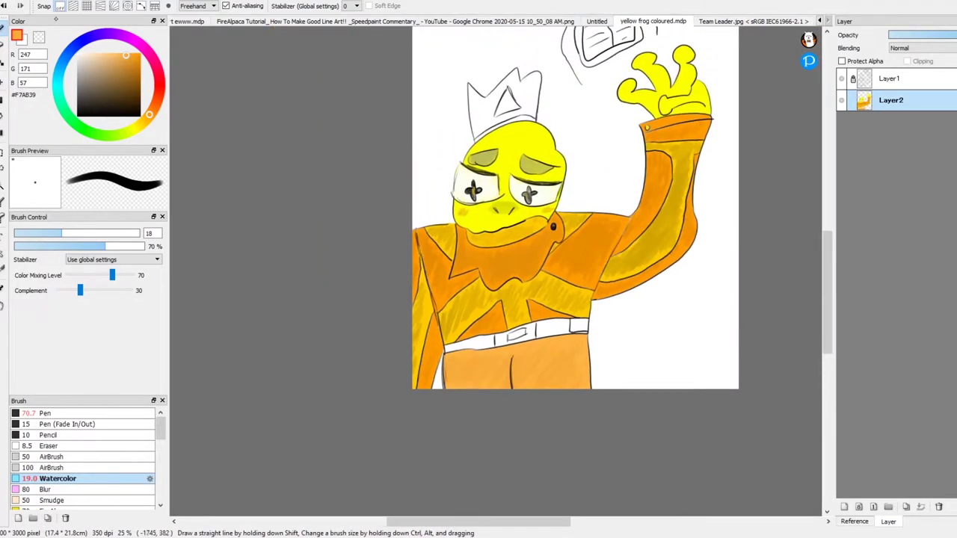
# - Bucket-fill the belt strap on both sides of the buckle with brown #A37633 and the belt pouch with #6A4C1F
pyautogui.scroll(3, 523, 336)
pyautogui.click(121, 76)
pyautogui.scroll(2, 523, 336)
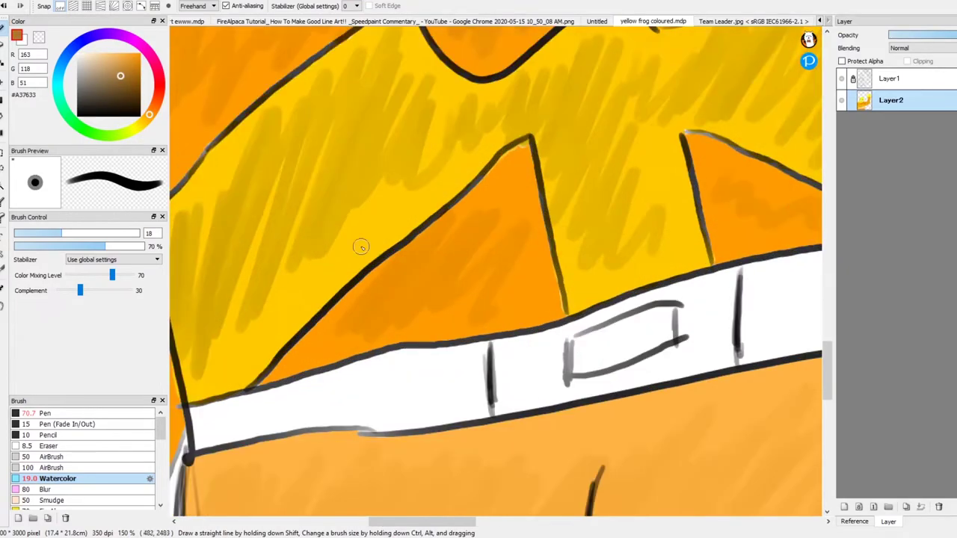
pyautogui.press('g')
pyautogui.click(389, 351)
pyautogui.click(679, 315)
pyautogui.hscroll(3, 494, 269)
pyautogui.click(122, 90)
pyautogui.click(657, 302)
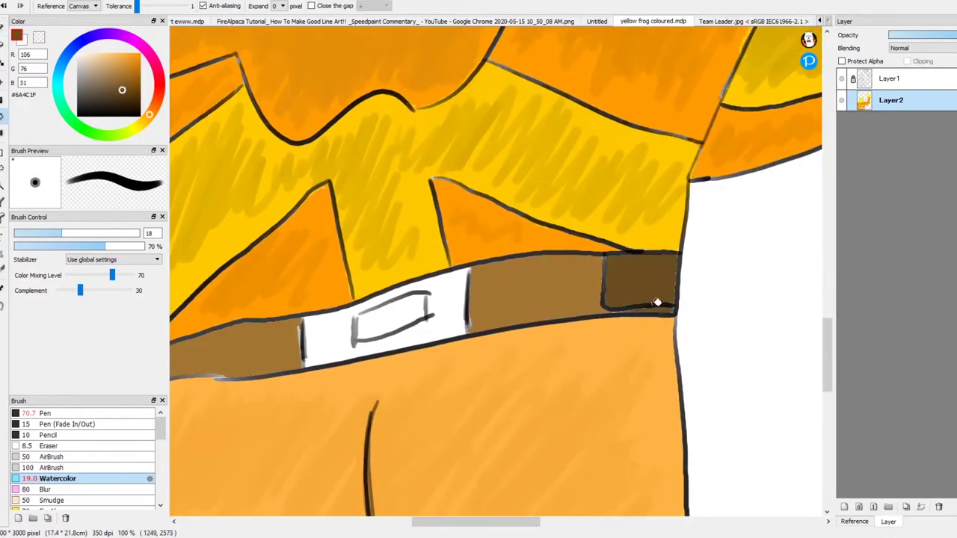
# - Try a violet-blue fill on the belt buckle
pyautogui.click(86, 38)
pyautogui.click(119, 57)
pyautogui.click(449, 299)
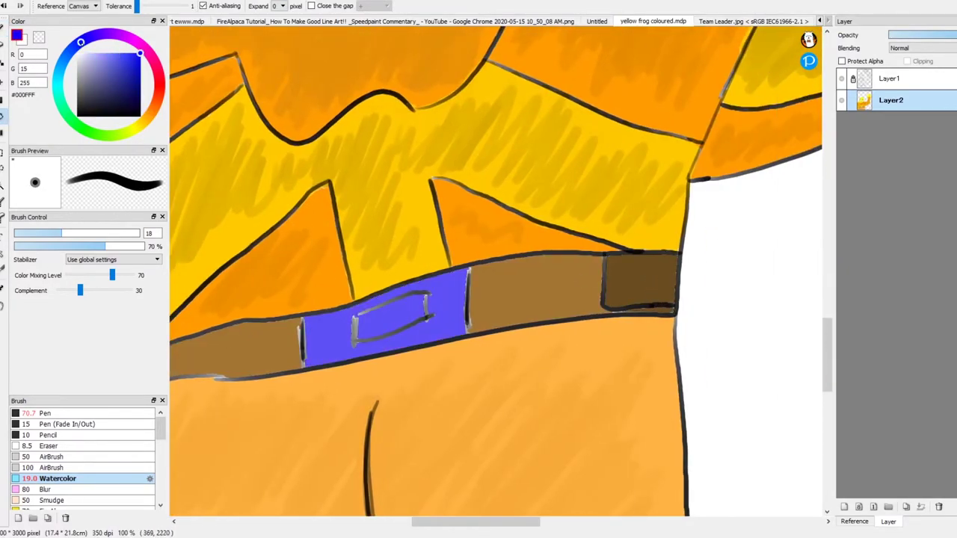
# - Fill the belt buckle with bright blue and shade it with #0577D1 Watercolor strokes
pyautogui.click(63, 61)
pyautogui.click(92, 63)
pyautogui.click(385, 307)
pyautogui.press('b')
pyautogui.click(139, 65)
pyautogui.hotkey('ctrl', '+')
pyautogui.hscroll(-3, 496, 271)
pyautogui.moveTo(371, 419)
pyautogui.mouseDown()
pyautogui.moveTo(408, 374)
pyautogui.moveTo(555, 342)
pyautogui.moveTo(647, 379)
pyautogui.mouseUp()
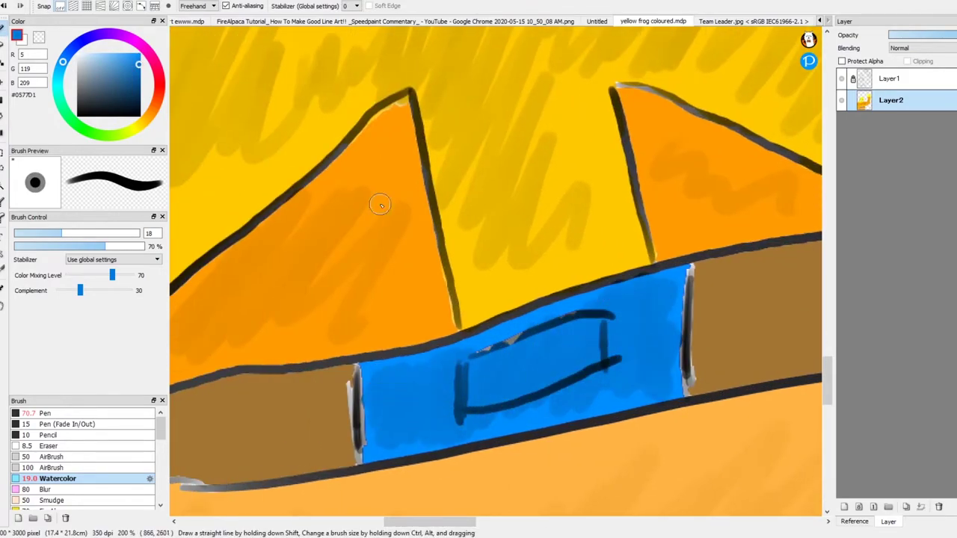
# - Add a dark blotch at one end of the blue buckle and two pale highlight dots at the other
pyautogui.moveTo(389, 389); pyautogui.dragTo(419, 408)
pyautogui.hotkey('ctrl', '-')
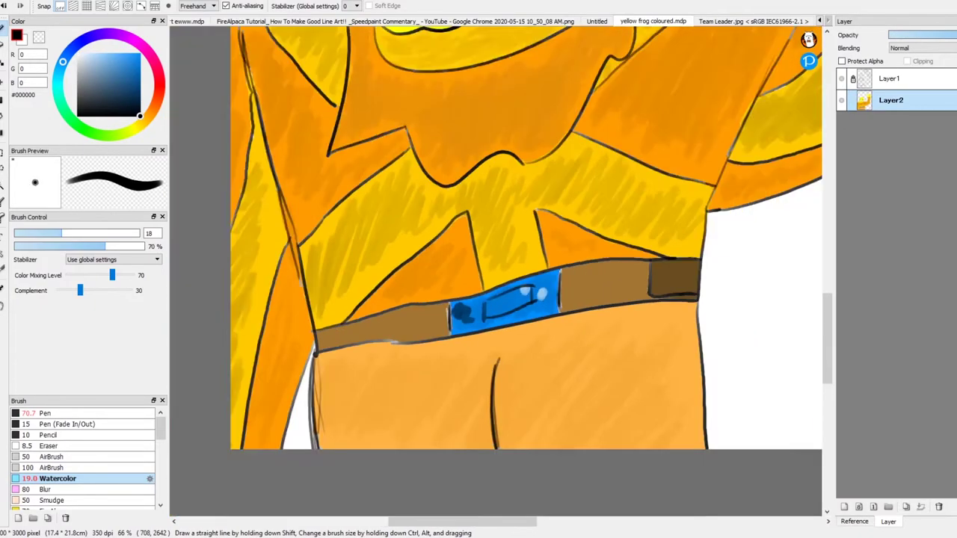
pyautogui.hotkey('ctrl', '+')
# - Shade the brown belt strap on both sides of the buckle with darker brown #7C5B26
pyautogui.keyDown('alt'); pyautogui.click(659, 300); pyautogui.keyUp('alt')
pyautogui.hotkey('ctrl', '+')
pyautogui.hscroll(-3, 496, 271)
pyautogui.click(121, 86)
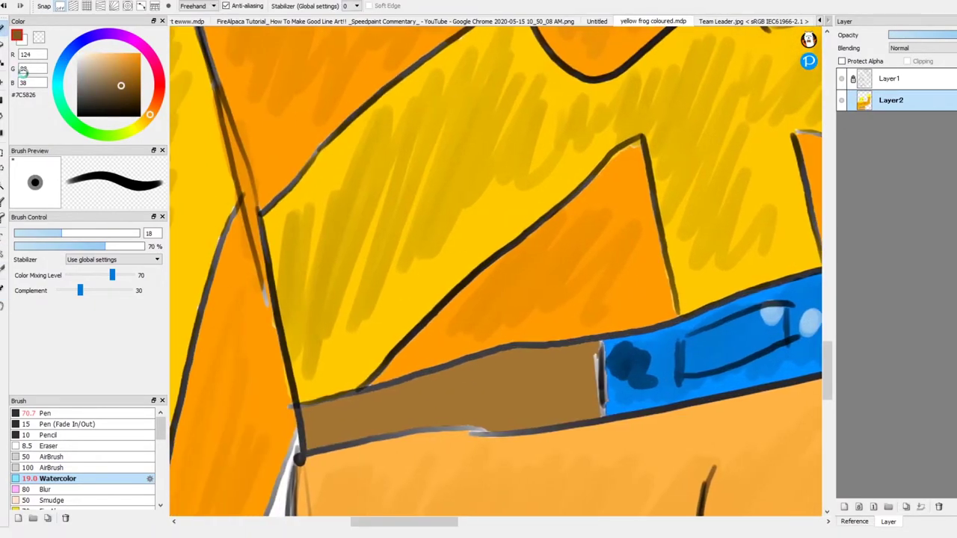
pyautogui.moveTo(507, 383)
pyautogui.mouseDown()
pyautogui.moveTo(591, 374)
pyautogui.moveTo(568, 404)
pyautogui.mouseUp()
pyautogui.hscroll(3, 569, 404)
pyautogui.moveTo(485, 274)
pyautogui.mouseDown()
pyautogui.moveTo(555, 314)
pyautogui.moveTo(624, 301)
pyautogui.moveTo(653, 314)
pyautogui.mouseUp()
# - Add a few short black #000000 shadow strokes on the belt strap beside the pouch
pyautogui.hotkey('ctrl', '+')
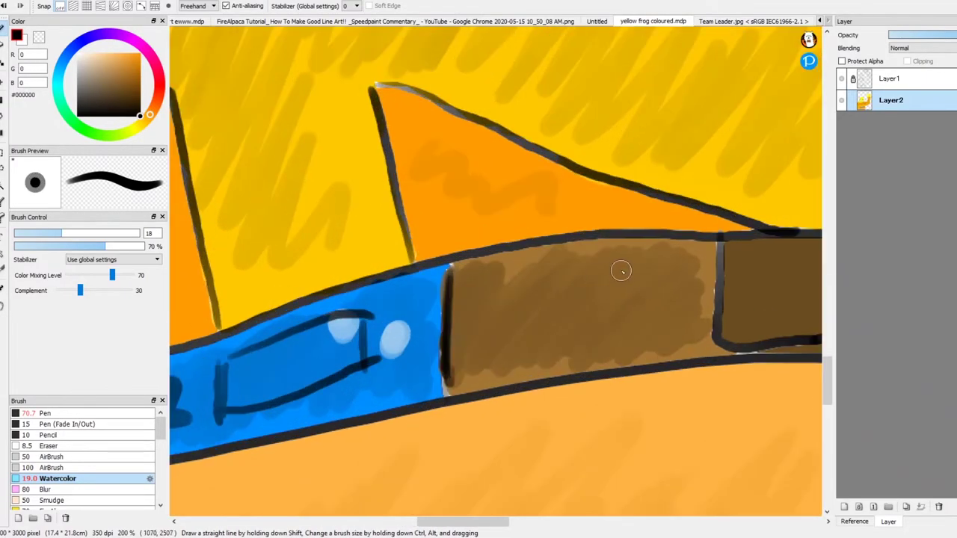
pyautogui.hotkey('ctrl', '-')
pyautogui.hotkey('ctrl', '-')
pyautogui.hotkey('ctrl', '-')
pyautogui.hotkey('ctrl', '+')
pyautogui.hotkey('ctrl', '+')
pyautogui.hotkey('ctrl', '+')
pyautogui.hscroll(3, 496, 270)
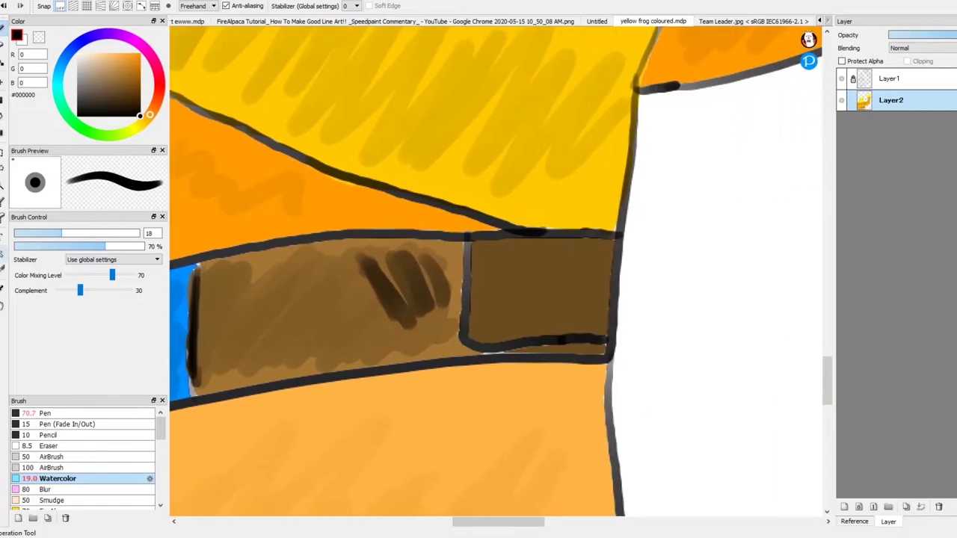
# - Shade the belt pouch with very dark brown #402D11
pyautogui.hotkey('ctrl', '-')
pyautogui.hotkey('ctrl', '-')
pyautogui.hotkey('ctrl', '-')
pyautogui.hotkey('ctrl', '+')
pyautogui.hotkey('ctrl', '+')
pyautogui.hotkey('ctrl', '+')
pyautogui.hotkey('ctrl', '+')
pyautogui.moveTo(474, 267)
pyautogui.mouseDown()
pyautogui.moveTo(604, 359)
pyautogui.moveTo(514, 226)
pyautogui.moveTo(667, 233)
pyautogui.moveTo(613, 391)
pyautogui.moveTo(533, 254)
pyautogui.moveTo(513, 285)
pyautogui.moveTo(514, 249)
pyautogui.moveTo(579, 350)
pyautogui.moveTo(635, 255)
pyautogui.moveTo(622, 289)
pyautogui.mouseUp()
pyautogui.hotkey('ctrl', '-')
pyautogui.hotkey('ctrl', '-')
pyautogui.hotkey('ctrl', '-')
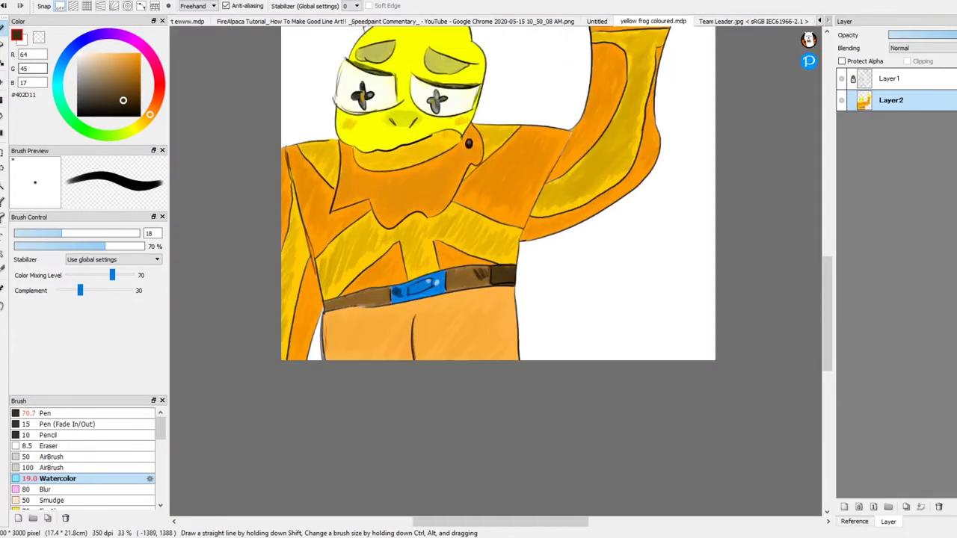
# - Sample orange #FF9000 from the Team Leader.jpg reference and return to the frog drawing's crown
pyautogui.moveTo(826, 314); pyautogui.dragTo(822, 274)
pyautogui.hotkey('ctrl', 'Tab')
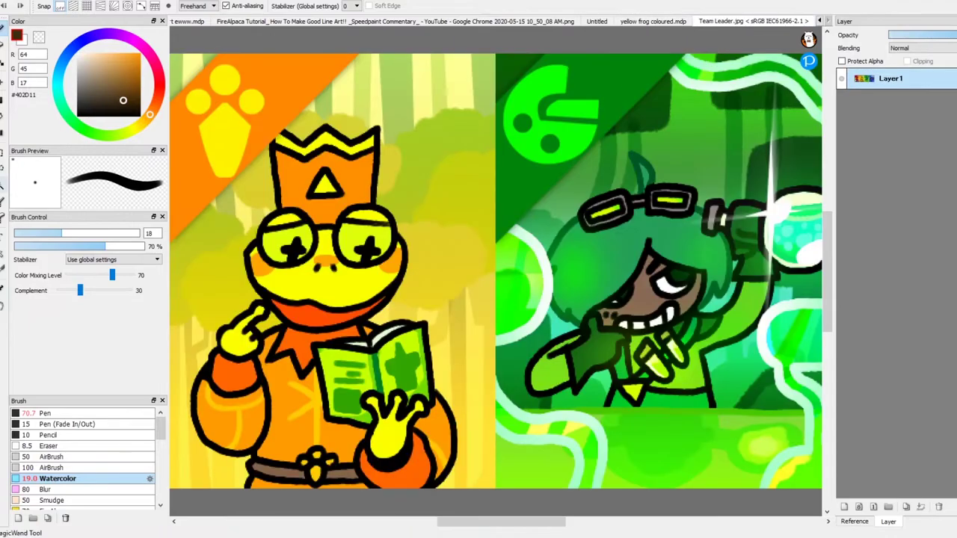
pyautogui.hotkey('ctrl', 'shift', 'Tab')
pyautogui.hotkey('ctrl', 'shift', 'Tab')
pyautogui.hotkey('ctrl', 'shift', 'Tab')
pyautogui.hotkey('ctrl', 'Tab')
pyautogui.hotkey('ctrl', 'Tab')
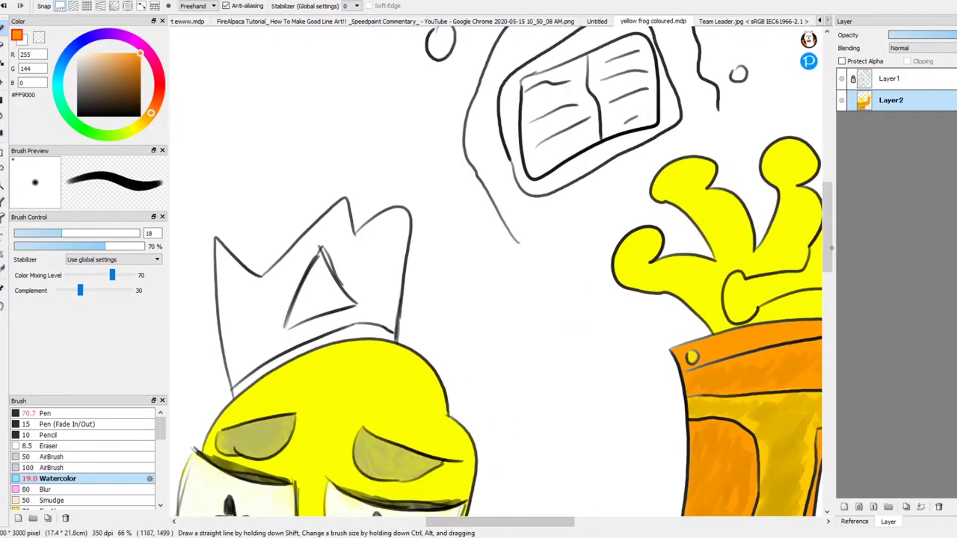
# - Bucket-fill the crown, including its triangle, with light orange #FFB151
pyautogui.scroll(-3, 823, 245)
pyautogui.scroll(3, 822, 245)
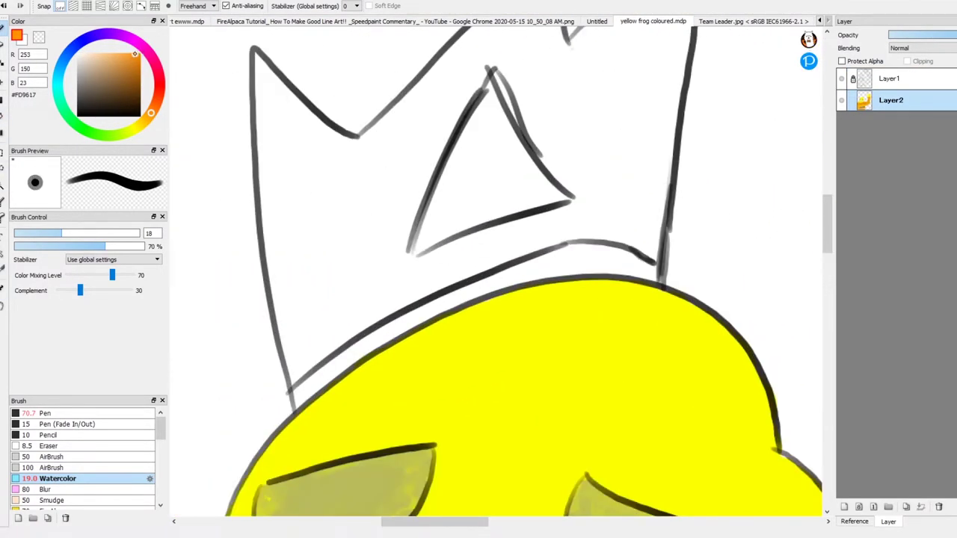
pyautogui.press('g')
pyautogui.click(628, 163)
pyautogui.press('b')
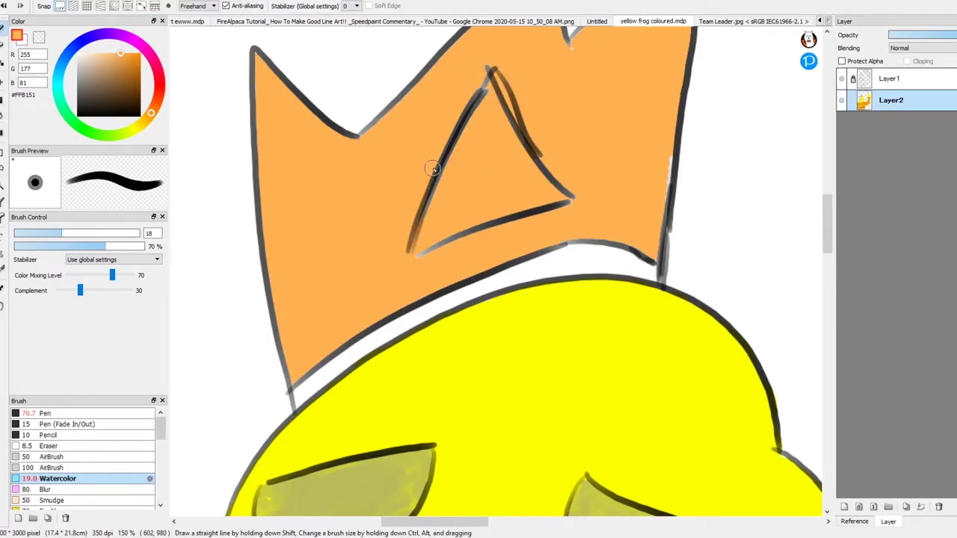
# - Bucket-fill the crown's lower band with a deeper orange and shade it with #D47600 strokes
pyautogui.hotkey('ctrl', 'Tab')
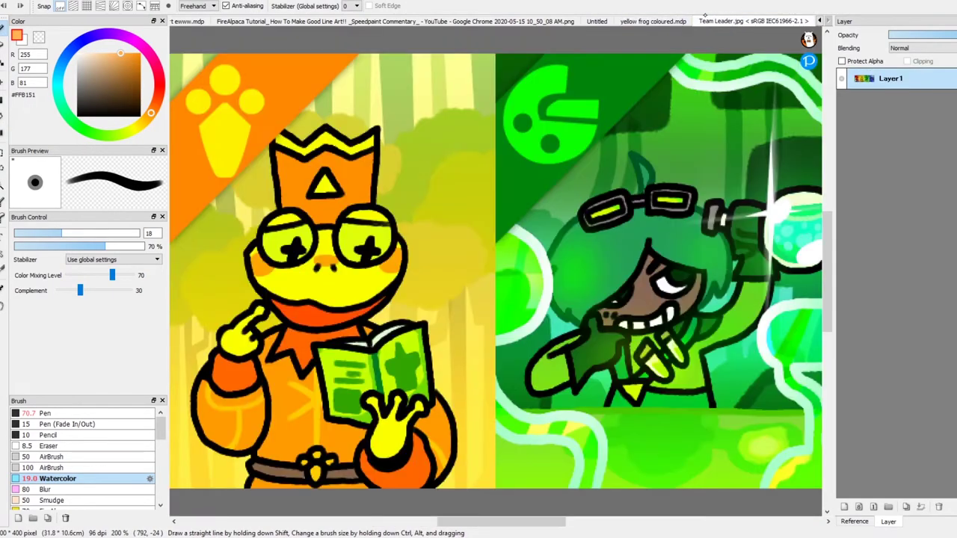
pyautogui.hotkey('ctrl', 'shift', 'Tab')
pyautogui.press('g')
pyautogui.click(352, 367)
pyautogui.press('b')
pyautogui.scroll(1, 233, 423)
pyautogui.keyDown('alt'); pyautogui.click(233, 422); pyautogui.keyUp('alt')
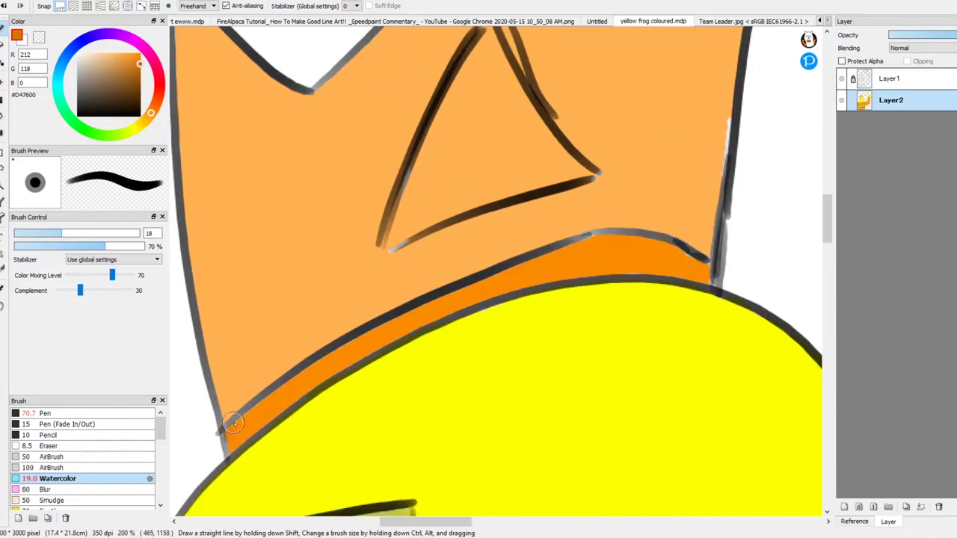
pyautogui.moveTo(383, 318)
pyautogui.mouseDown()
pyautogui.moveTo(406, 324)
pyautogui.moveTo(521, 288)
pyautogui.moveTo(607, 246)
pyautogui.moveTo(707, 258)
pyautogui.mouseUp()
# - Check the crown colours in the Team Leader.jpg reference and paint the crown's triangle yellow #FAFF46
pyautogui.hotkey('ctrl', 'Tab')
pyautogui.hotkey('ctrl', 'shift', 'Tab')
pyautogui.scroll(-2, 493, 269)
pyautogui.hotkey('ctrl', 'Tab')
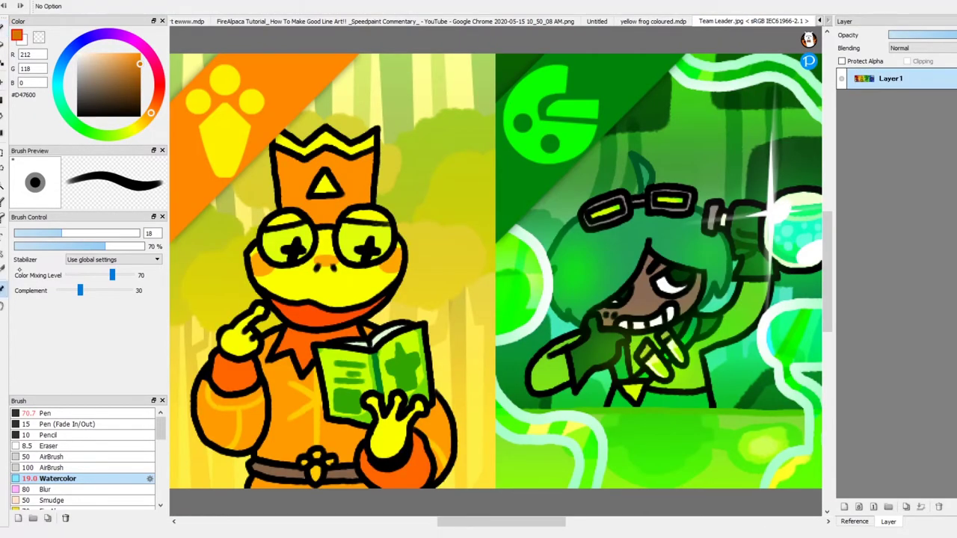
pyautogui.keyDown('alt'); pyautogui.click(362, 211); pyautogui.keyUp('alt')
pyautogui.hotkey('ctrl', 'shift', 'Tab')
pyautogui.moveTo(429, 250)
pyautogui.mouseDown()
pyautogui.moveTo(396, 312)
pyautogui.moveTo(569, 258)
pyautogui.mouseUp()
pyautogui.moveTo(419, 290)
pyautogui.mouseDown()
pyautogui.moveTo(512, 272)
pyautogui.moveTo(446, 201)
pyautogui.mouseUp()
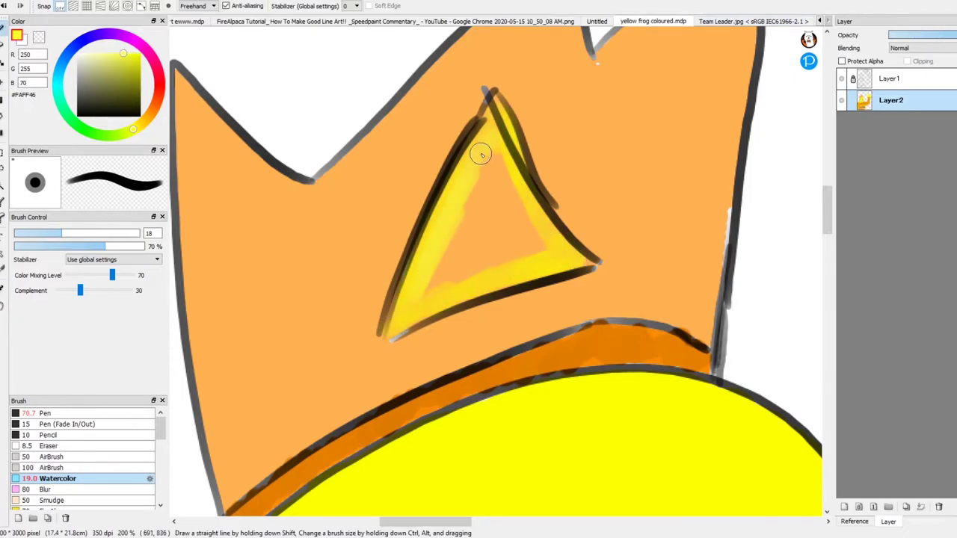
pyautogui.scroll(-3, 569, 222)
pyautogui.scroll(3, 568, 222)
# - Shade the left part of the crown with orange #FF910E using the Watercolor brush
pyautogui.keyDown('alt'); pyautogui.click(575, 224); pyautogui.keyUp('alt')
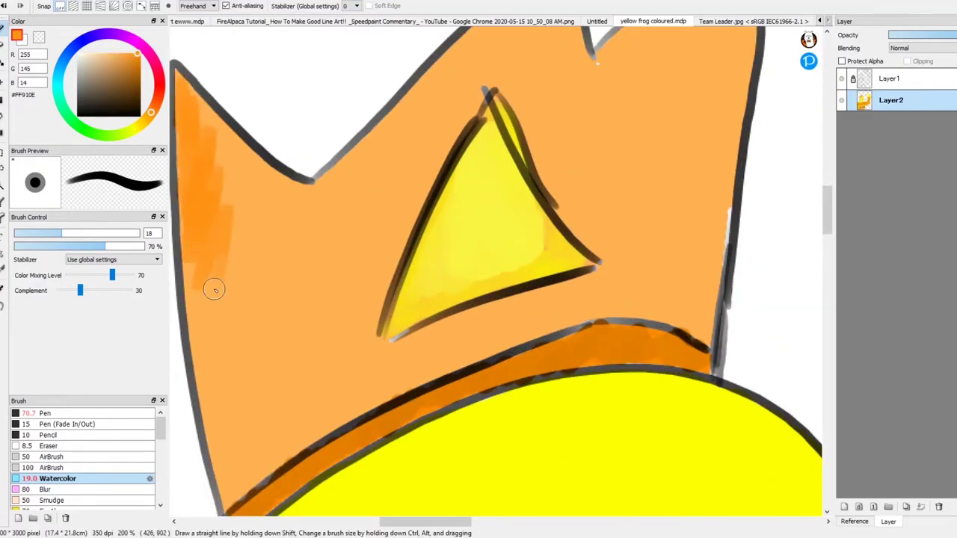
pyautogui.moveTo(226, 209); pyautogui.dragTo(210, 329)
pyautogui.scroll(-3, 217, 314)
pyautogui.scroll(2, 281, 267)
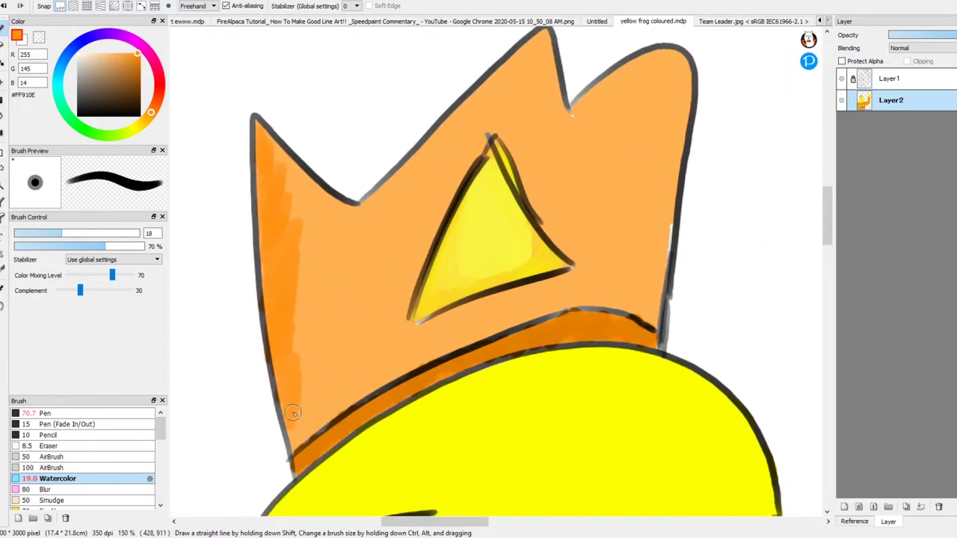
pyautogui.moveTo(300, 318); pyautogui.dragTo(322, 359)
pyautogui.scroll(-3, 321, 359)
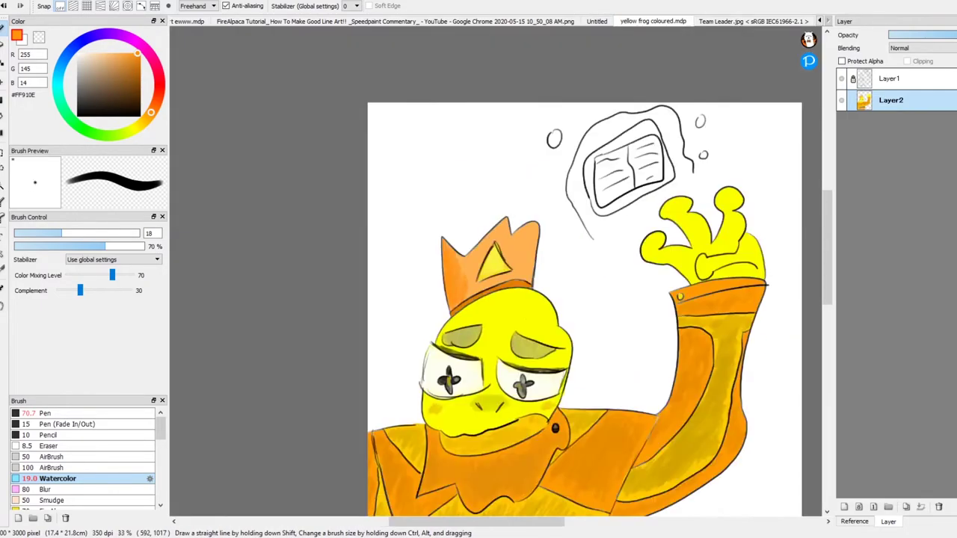
pyautogui.scroll(4, 310, 262)
pyautogui.moveTo(310, 263); pyautogui.dragTo(355, 311)
pyautogui.moveTo(288, 260); pyautogui.dragTo(374, 169)
# - Extend the orange #FF910E shading below the triangle and across the rest of the crown
pyautogui.scroll(-3, 374, 168)
pyautogui.scroll(3, 374, 169)
pyautogui.moveTo(397, 380)
pyautogui.mouseDown()
pyautogui.moveTo(485, 313)
pyautogui.moveTo(545, 320)
pyautogui.mouseUp()
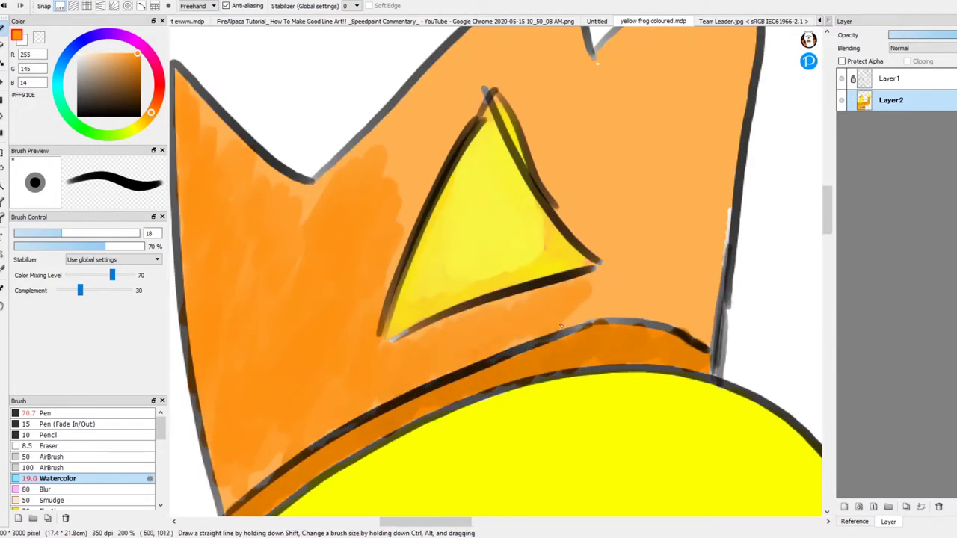
pyautogui.scroll(-3, 544, 320)
pyautogui.scroll(3, 487, 312)
pyautogui.moveTo(487, 312)
pyautogui.mouseDown()
pyautogui.moveTo(588, 316)
pyautogui.moveTo(613, 337)
pyautogui.mouseUp()
pyautogui.scroll(-3, 524, 299)
pyautogui.scroll(3, 490, 261)
pyautogui.moveTo(483, 271)
pyautogui.mouseDown()
pyautogui.moveTo(521, 215)
pyautogui.moveTo(536, 230)
pyautogui.moveTo(538, 334)
pyautogui.moveTo(573, 387)
pyautogui.moveTo(530, 181)
pyautogui.moveTo(557, 176)
pyautogui.moveTo(627, 205)
pyautogui.moveTo(646, 331)
pyautogui.mouseUp()
pyautogui.scroll(-3, 646, 331)
pyautogui.scroll(3, 316, 214)
pyautogui.moveTo(316, 214)
pyautogui.mouseDown()
pyautogui.moveTo(398, 152)
pyautogui.moveTo(415, 183)
pyautogui.moveTo(499, 217)
pyautogui.mouseUp()
pyautogui.scroll(-4, 632, 190)
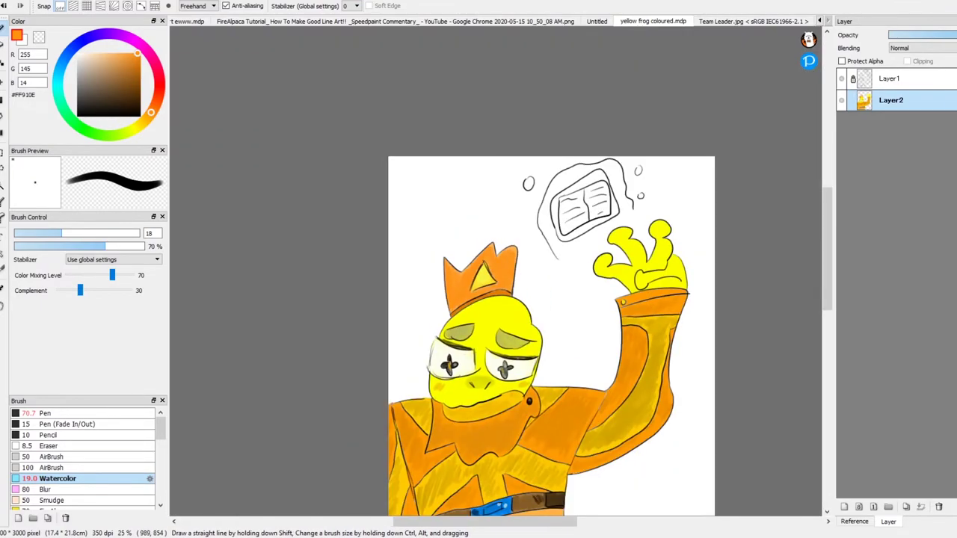
# - Paint the open book's pages with grey #A8A7A6 over the lighter edge strokes and save the drawing
pyautogui.scroll(-1, 584, 209)
pyautogui.scroll(6, 584, 209)
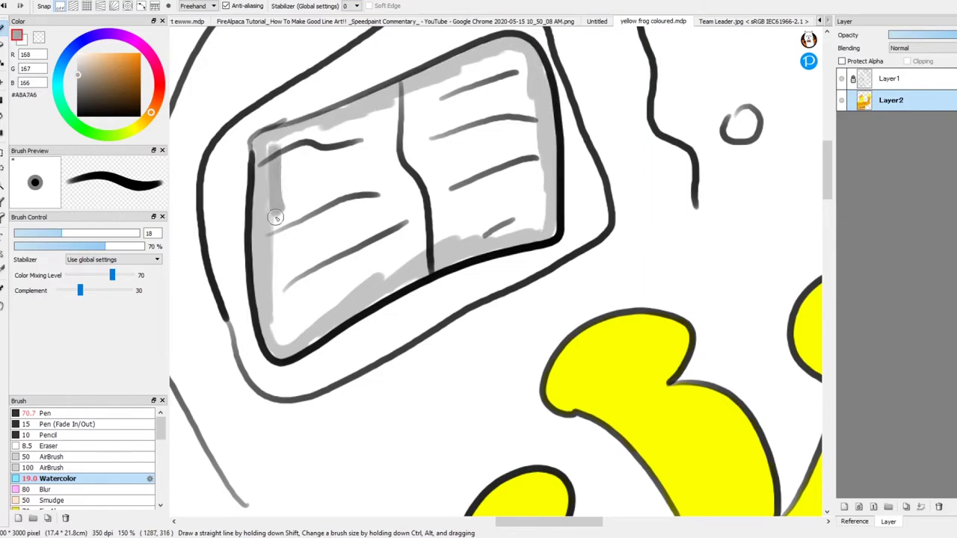
pyautogui.moveTo(375, 268)
pyautogui.mouseDown()
pyautogui.moveTo(284, 328)
pyautogui.moveTo(288, 300)
pyautogui.mouseUp()
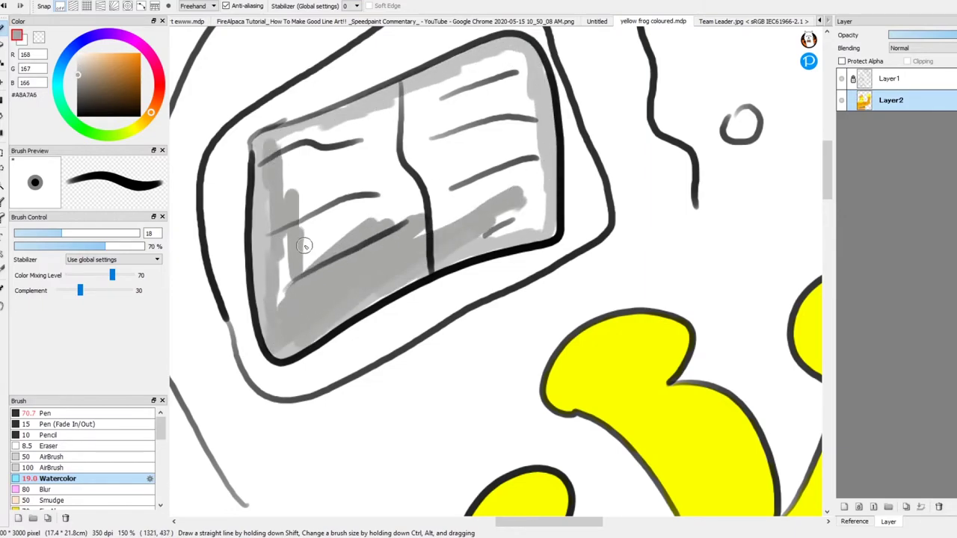
pyautogui.moveTo(303, 249)
pyautogui.mouseDown()
pyautogui.moveTo(343, 236)
pyautogui.moveTo(295, 166)
pyautogui.mouseUp()
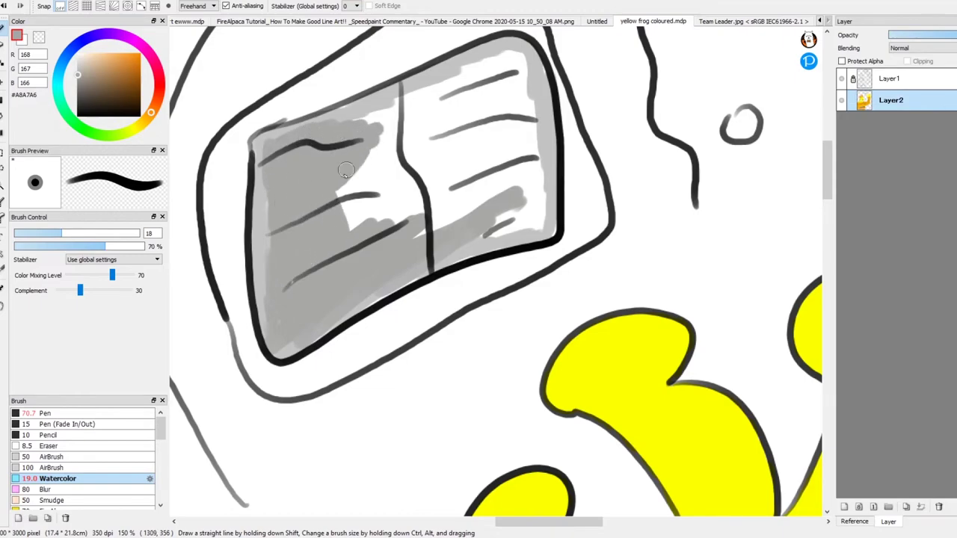
pyautogui.moveTo(359, 157)
pyautogui.mouseDown()
pyautogui.moveTo(389, 223)
pyautogui.moveTo(485, 123)
pyautogui.mouseUp()
pyautogui.moveTo(459, 71); pyautogui.dragTo(452, 227)
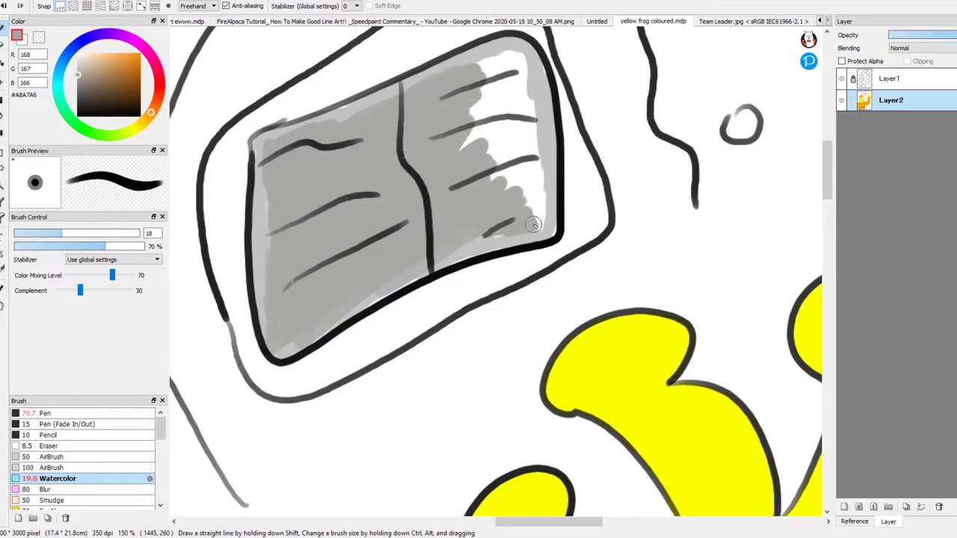
pyautogui.moveTo(522, 227)
pyautogui.mouseDown()
pyautogui.moveTo(478, 155)
pyautogui.moveTo(514, 118)
pyautogui.mouseUp()
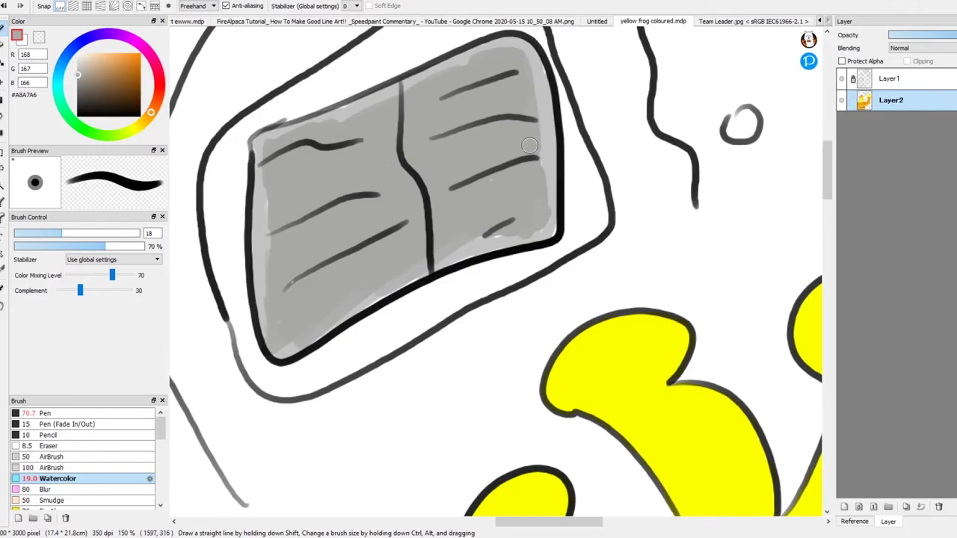
pyautogui.hotkey('ctrl', 's')
pyautogui.scroll(-5, 529, 146)
pyautogui.scroll(3, 830, 248)
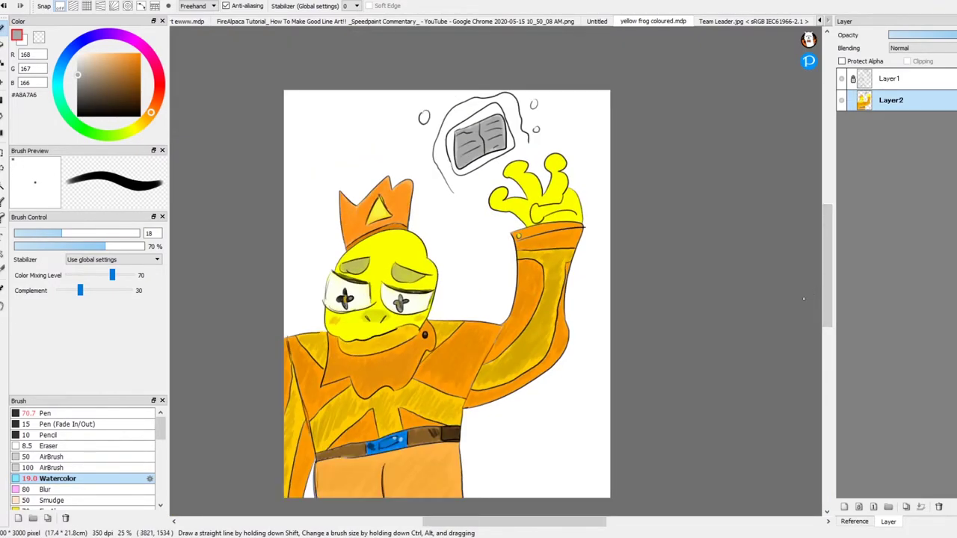
# - Paint the border around the grey book yellow-green #E0F000
pyautogui.scroll(5, 805, 299)
pyautogui.moveTo(303, 235)
pyautogui.mouseDown()
pyautogui.moveTo(306, 296)
pyautogui.moveTo(382, 375)
pyautogui.moveTo(563, 253)
pyautogui.mouseUp()
pyautogui.scroll(2, 563, 253)
pyautogui.moveTo(222, 247); pyautogui.dragTo(288, 415)
pyautogui.moveTo(222, 219)
pyautogui.mouseDown()
pyautogui.moveTo(230, 267)
pyautogui.moveTo(466, 327)
pyautogui.moveTo(357, 384)
pyautogui.mouseUp()
pyautogui.moveTo(528, 272)
pyautogui.mouseDown()
pyautogui.moveTo(594, 256)
pyautogui.moveTo(593, 337)
pyautogui.mouseUp()
pyautogui.scroll(2, 598, 254)
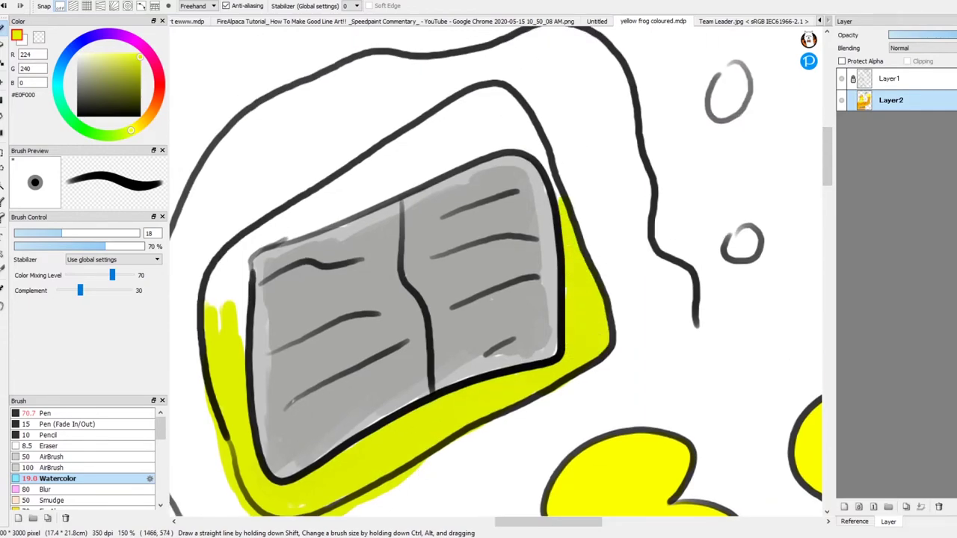
pyautogui.moveTo(254, 246)
pyautogui.mouseDown()
pyautogui.moveTo(433, 145)
pyautogui.moveTo(433, 128)
pyautogui.moveTo(503, 135)
pyautogui.moveTo(557, 198)
pyautogui.mouseUp()
# - Shade the book's border with #CAD80B and colour the three small ovals around the book bright yellow
pyautogui.moveTo(455, 132)
pyautogui.mouseDown()
pyautogui.moveTo(384, 180)
pyautogui.moveTo(379, 211)
pyautogui.moveTo(244, 346)
pyautogui.moveTo(382, 432)
pyautogui.mouseUp()
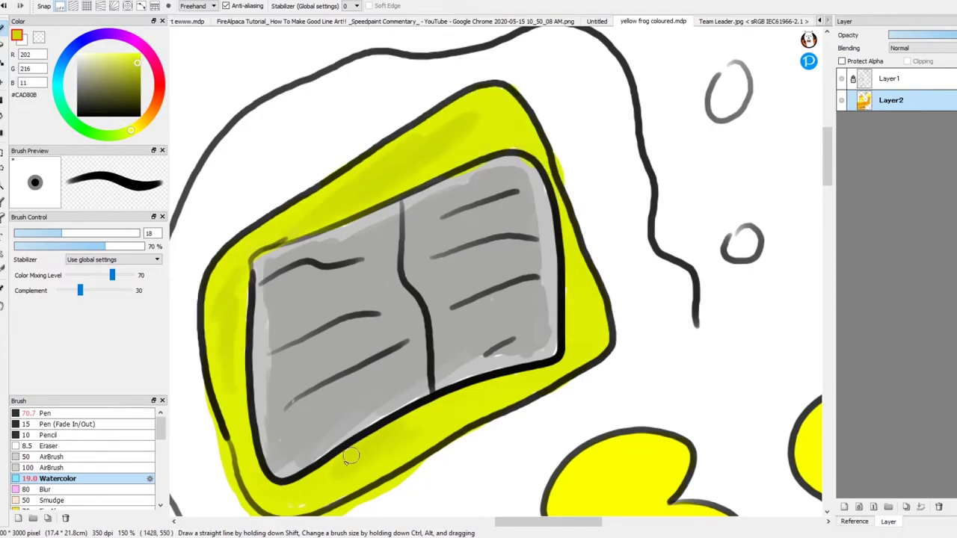
pyautogui.scroll(-1, 586, 350)
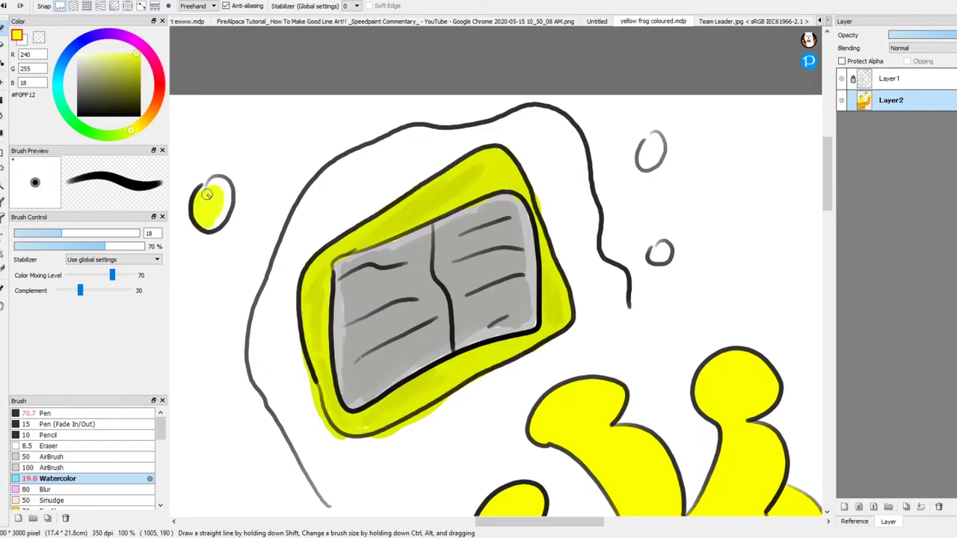
pyautogui.moveTo(645, 158); pyautogui.dragTo(656, 139)
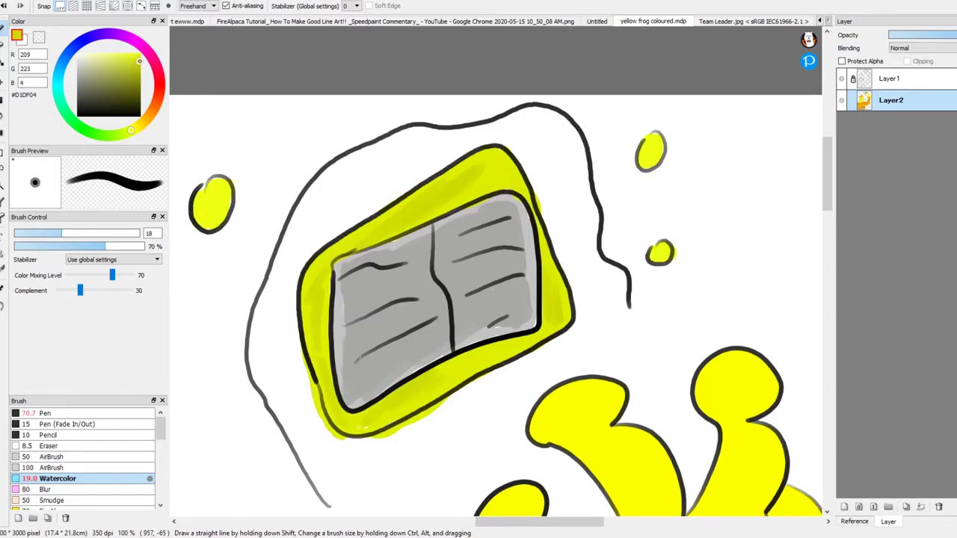
# - Paint the outer glow around the book's border with golden yellow #FFCC35
pyautogui.moveTo(258, 323)
pyautogui.mouseDown()
pyautogui.moveTo(257, 374)
pyautogui.moveTo(268, 383)
pyautogui.mouseUp()
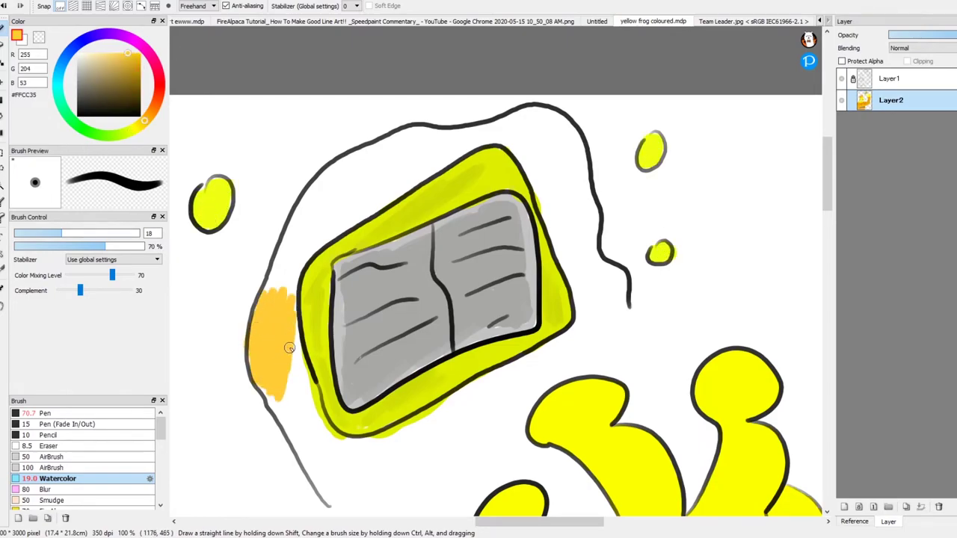
pyautogui.scroll(-3, 287, 372)
pyautogui.moveTo(263, 283)
pyautogui.mouseDown()
pyautogui.moveTo(286, 322)
pyautogui.moveTo(309, 324)
pyautogui.mouseUp()
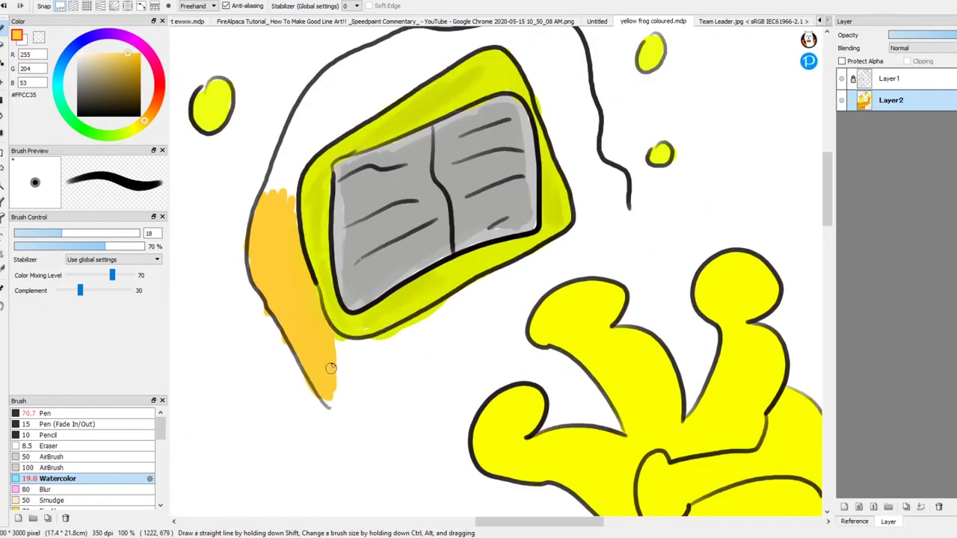
pyautogui.moveTo(321, 307)
pyautogui.mouseDown()
pyautogui.moveTo(427, 319)
pyautogui.moveTo(381, 338)
pyautogui.moveTo(450, 305)
pyautogui.moveTo(369, 374)
pyautogui.moveTo(413, 383)
pyautogui.moveTo(471, 322)
pyautogui.mouseUp()
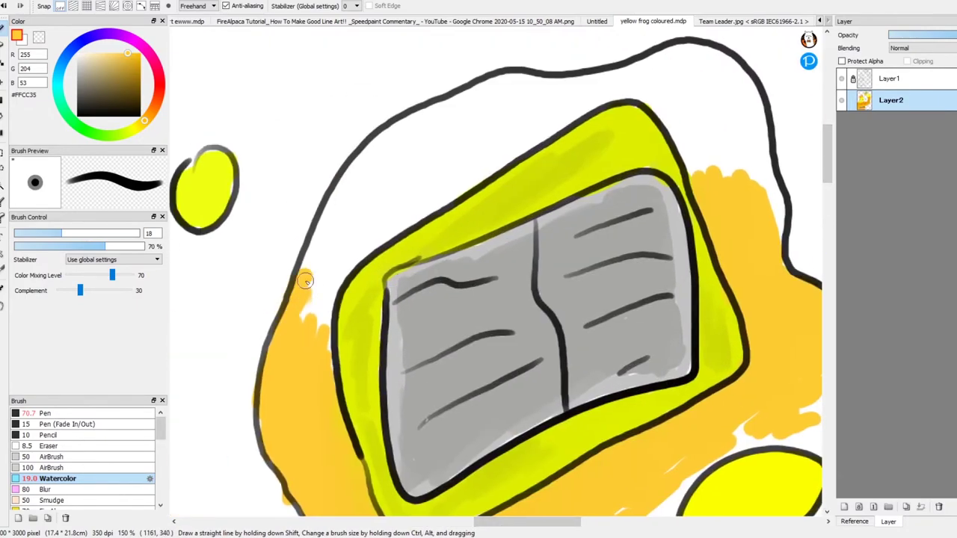
pyautogui.moveTo(305, 281)
pyautogui.mouseDown()
pyautogui.moveTo(374, 187)
pyautogui.moveTo(363, 256)
pyautogui.moveTo(338, 186)
pyautogui.moveTo(386, 168)
pyautogui.moveTo(512, 154)
pyautogui.mouseUp()
pyautogui.moveTo(418, 138)
pyautogui.mouseDown()
pyautogui.moveTo(557, 97)
pyautogui.moveTo(356, 107)
pyautogui.moveTo(454, 115)
pyautogui.moveTo(439, 99)
pyautogui.moveTo(521, 80)
pyautogui.moveTo(499, 103)
pyautogui.moveTo(575, 141)
pyautogui.moveTo(560, 115)
pyautogui.moveTo(597, 191)
pyautogui.moveTo(644, 182)
pyautogui.moveTo(589, 89)
pyautogui.moveTo(551, 92)
pyautogui.moveTo(641, 158)
pyautogui.moveTo(582, 72)
pyautogui.moveTo(549, 63)
pyautogui.moveTo(590, 60)
pyautogui.moveTo(655, 150)
pyautogui.mouseUp()
# - Shade the golden glow with darker #DAAD29 strokes and paint rings of the same colour around the small ovals
pyautogui.moveTo(466, 177)
pyautogui.mouseDown()
pyautogui.moveTo(284, 187)
pyautogui.moveTo(464, 100)
pyautogui.moveTo(607, 152)
pyautogui.moveTo(673, 359)
pyautogui.mouseUp()
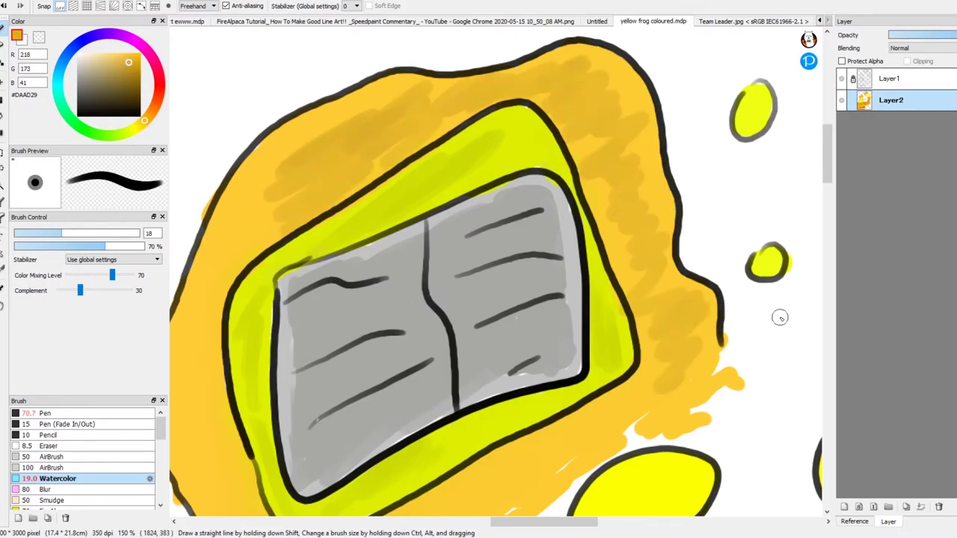
pyautogui.scroll(2, 524, 299)
pyautogui.moveTo(261, 146); pyautogui.dragTo(232, 217)
pyautogui.moveTo(763, 187); pyautogui.dragTo(760, 218)
pyautogui.scroll(1, 760, 218)
pyautogui.scroll(-4, 220, 234)
pyautogui.moveTo(225, 217)
pyautogui.mouseDown()
pyautogui.moveTo(224, 264)
pyautogui.moveTo(187, 254)
pyautogui.moveTo(269, 427)
pyautogui.moveTo(476, 350)
pyautogui.mouseUp()
pyautogui.scroll(-3, 209, 284)
pyautogui.scroll(1, 214, 304)
pyautogui.scroll(-5, 476, 350)
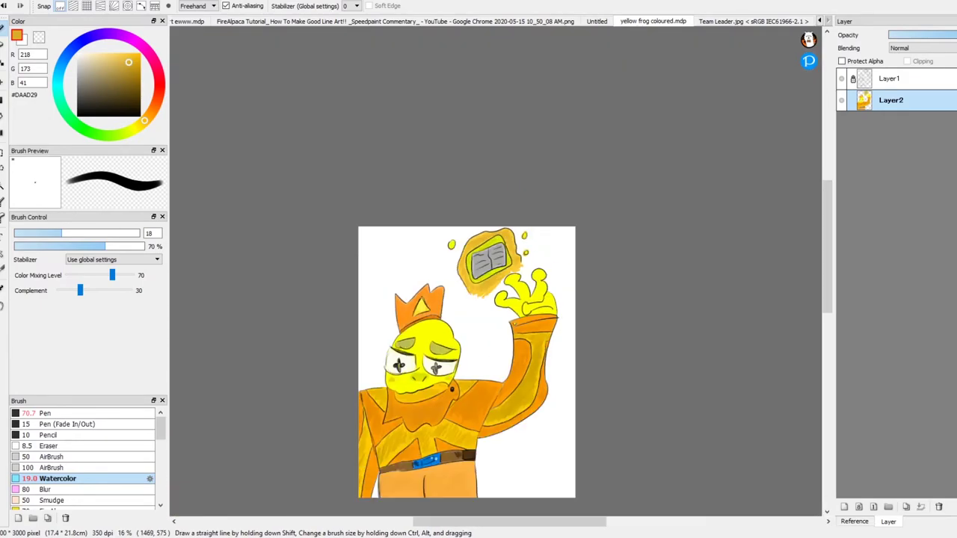
pyautogui.scroll(8, 412, 117)
pyautogui.moveTo(463, 82); pyautogui.dragTo(442, 100)
# - Add white #FFFFFF highlight strokes over the glow around the book and around the small ovals
pyautogui.keyDown('alt'); pyautogui.click(300, 96); pyautogui.keyUp('alt')
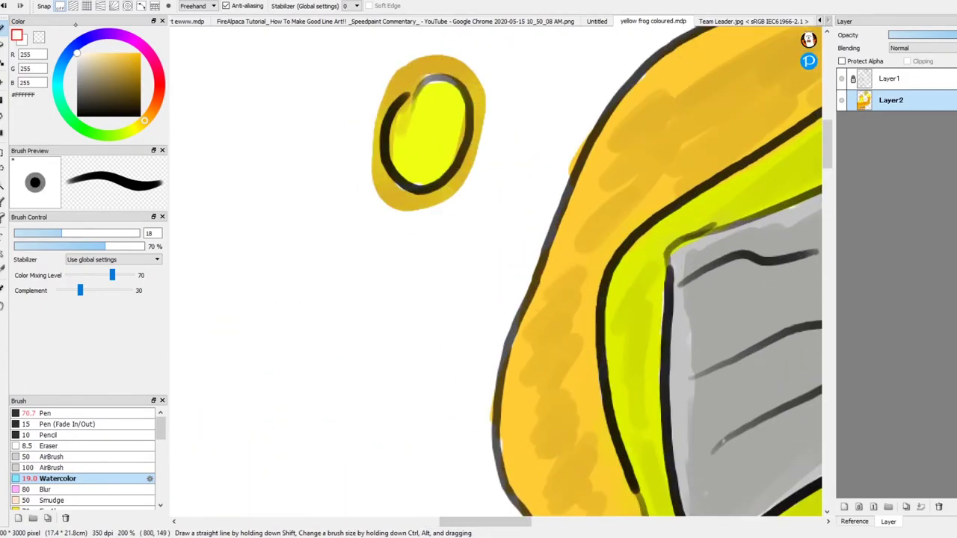
pyautogui.scroll(-3, 301, 97)
pyautogui.scroll(3, 529, 80)
pyautogui.moveTo(530, 80); pyautogui.dragTo(601, 316)
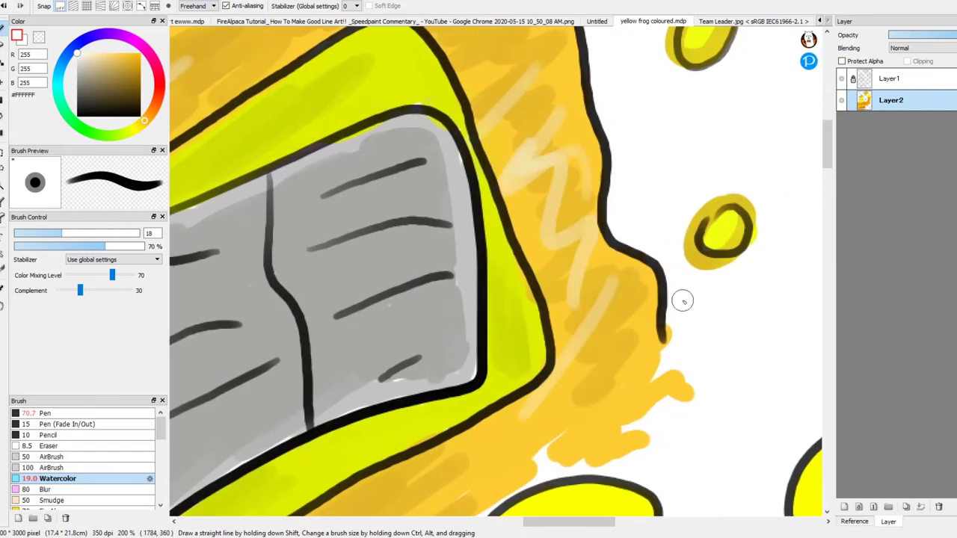
pyautogui.scroll(-1, 434, 291)
pyautogui.moveTo(655, 45); pyautogui.dragTo(636, 120)
pyautogui.moveTo(662, 208); pyautogui.dragTo(646, 280)
pyautogui.scroll(-4, 493, 285)
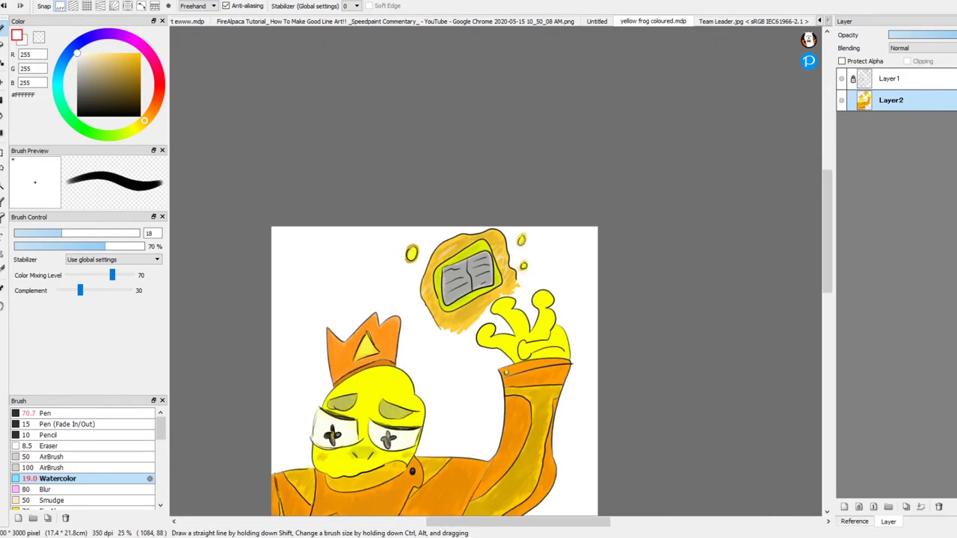
pyautogui.scroll(1, 493, 284)
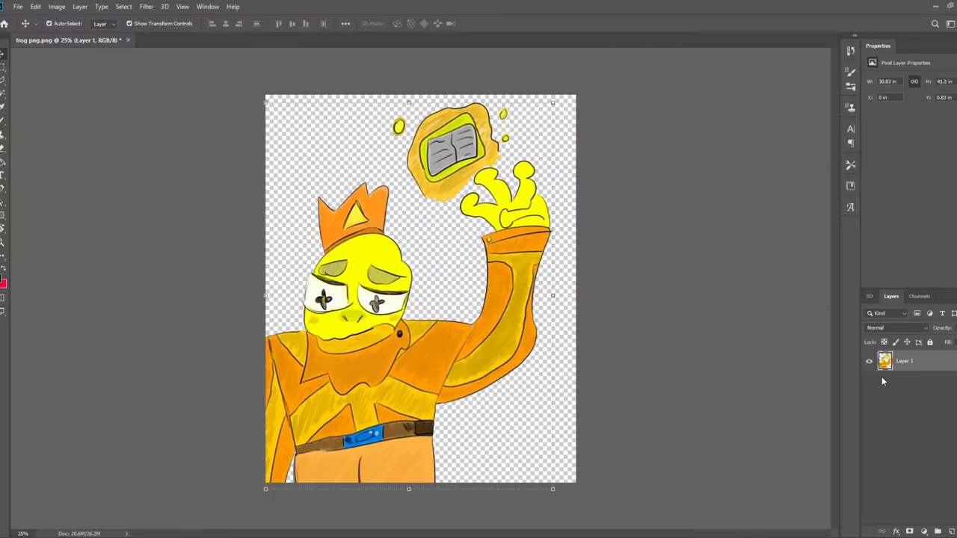
# - In Photoshop, give Layer 1 of frog png.png a Stroke and a Drop Shadow effect
pyautogui.press('h')
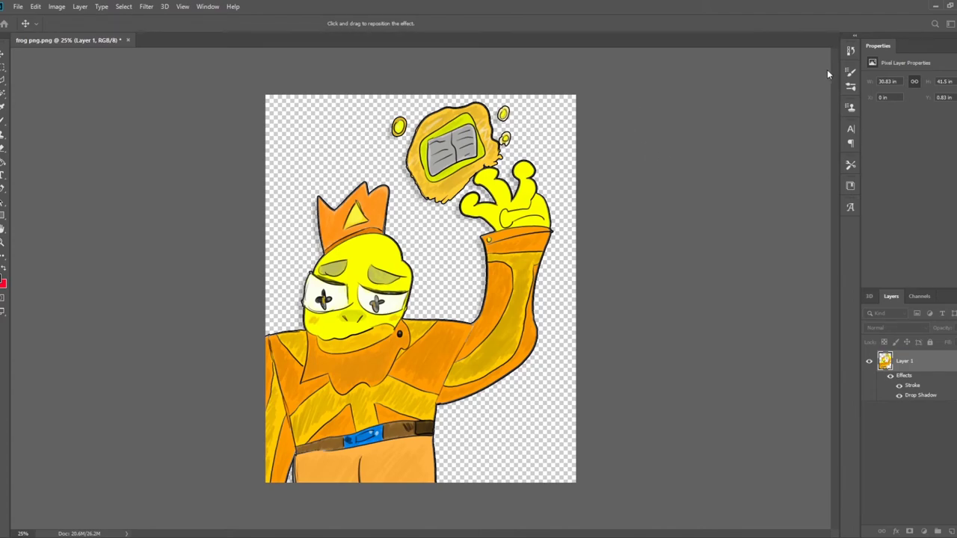
pyautogui.press('v')
pyautogui.click(718, 291)
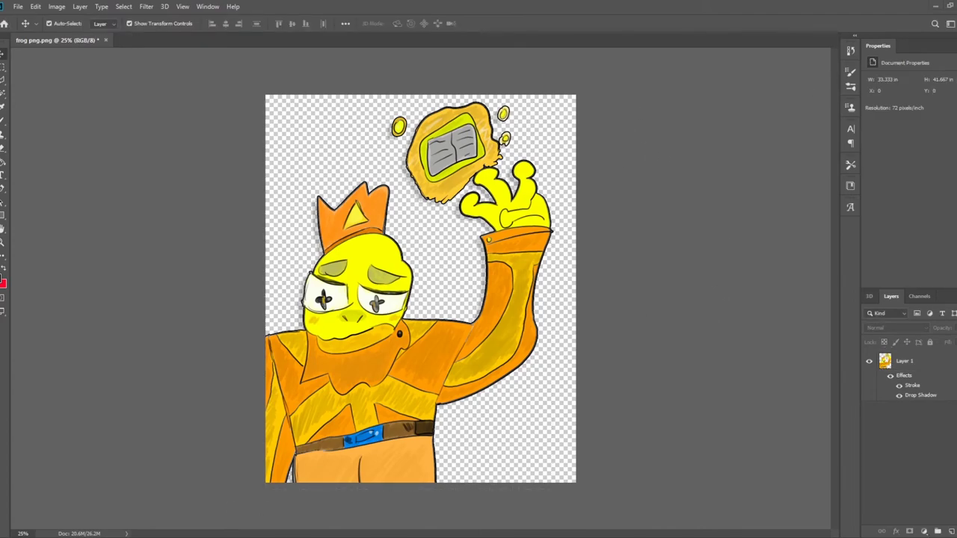
# - Place the hall.png background image and scale it to about 94 by 47 inches so it covers the canvas
pyautogui.moveTo(11, 284); pyautogui.dragTo(374, 282)
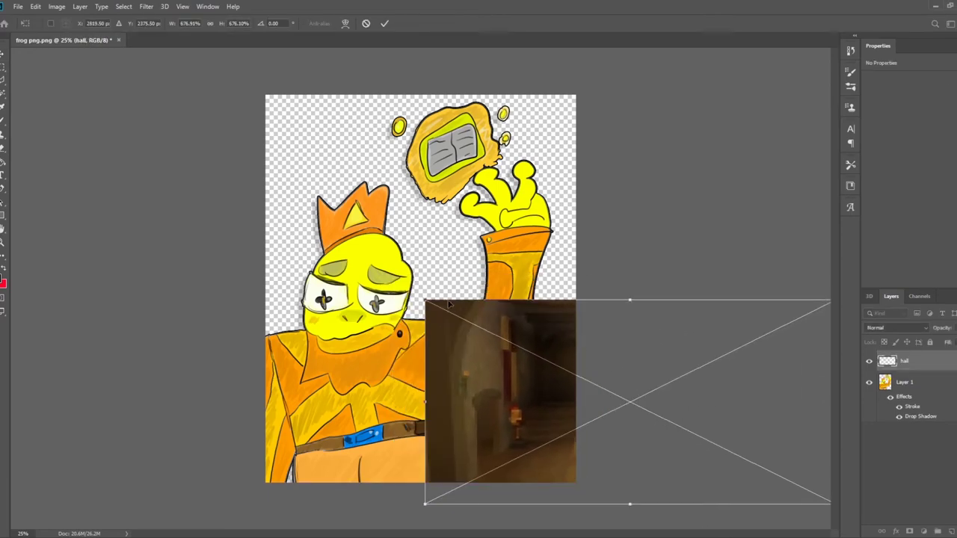
pyautogui.press('Return')
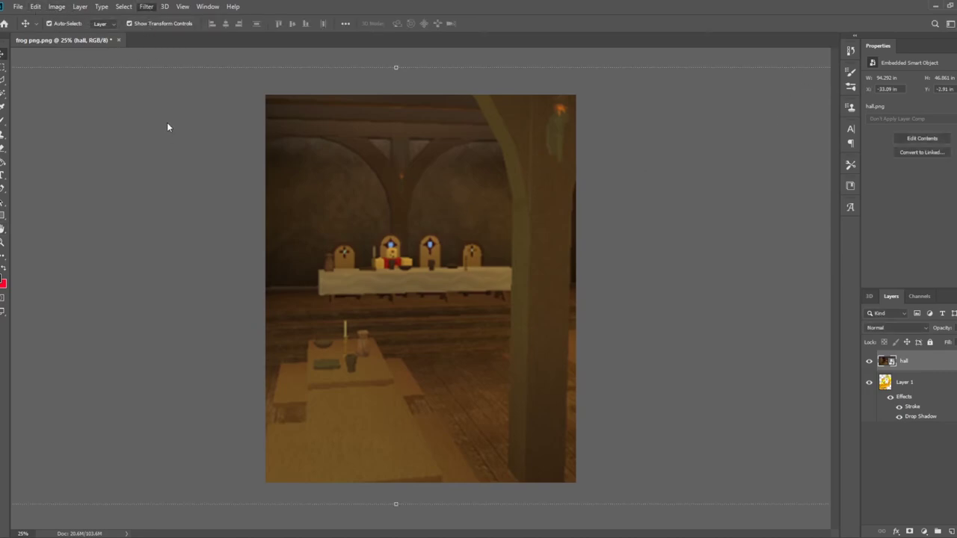
# - Apply a Gaussian Blur to the hall layer and move it below Layer 1
pyautogui.press('space')
pyautogui.hotkey('ctrl', 'f')
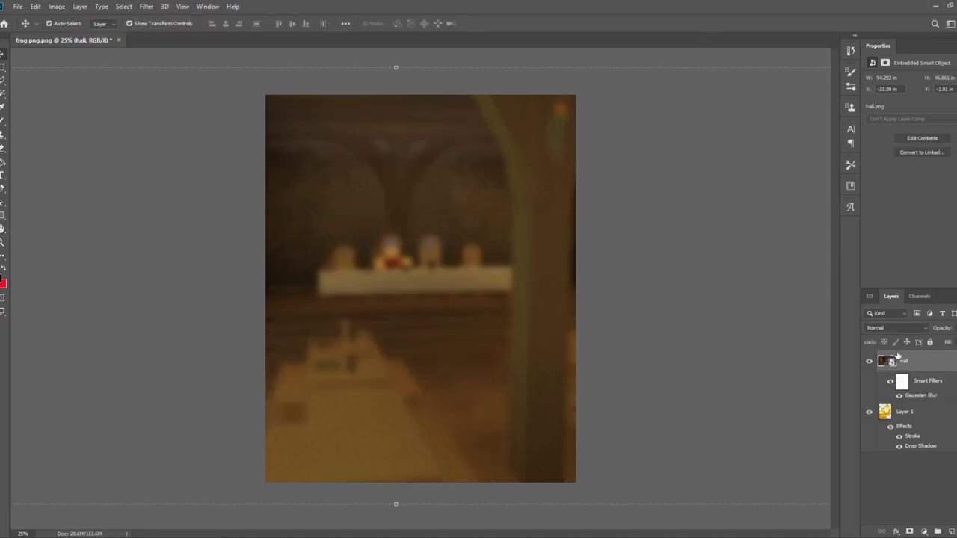
pyautogui.moveTo(904, 361); pyautogui.dragTo(906, 448)
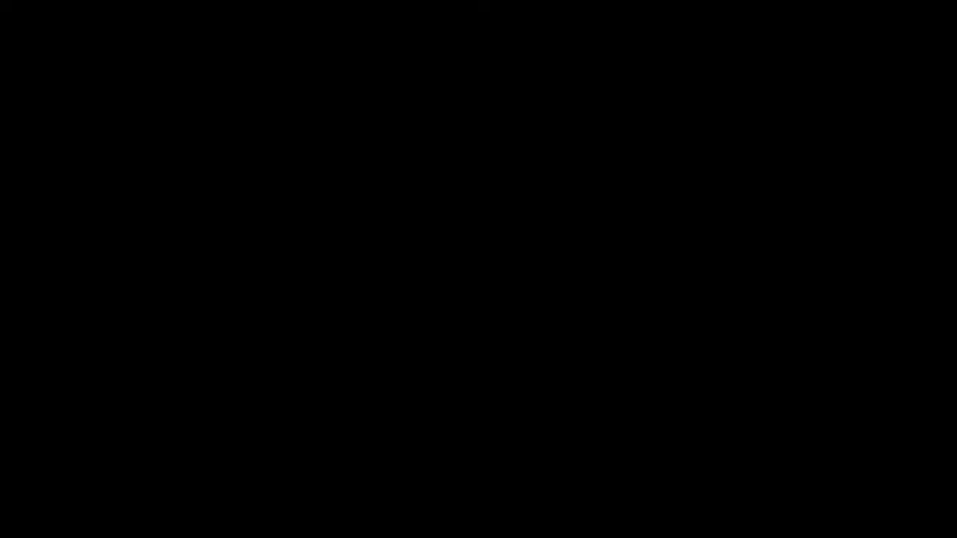